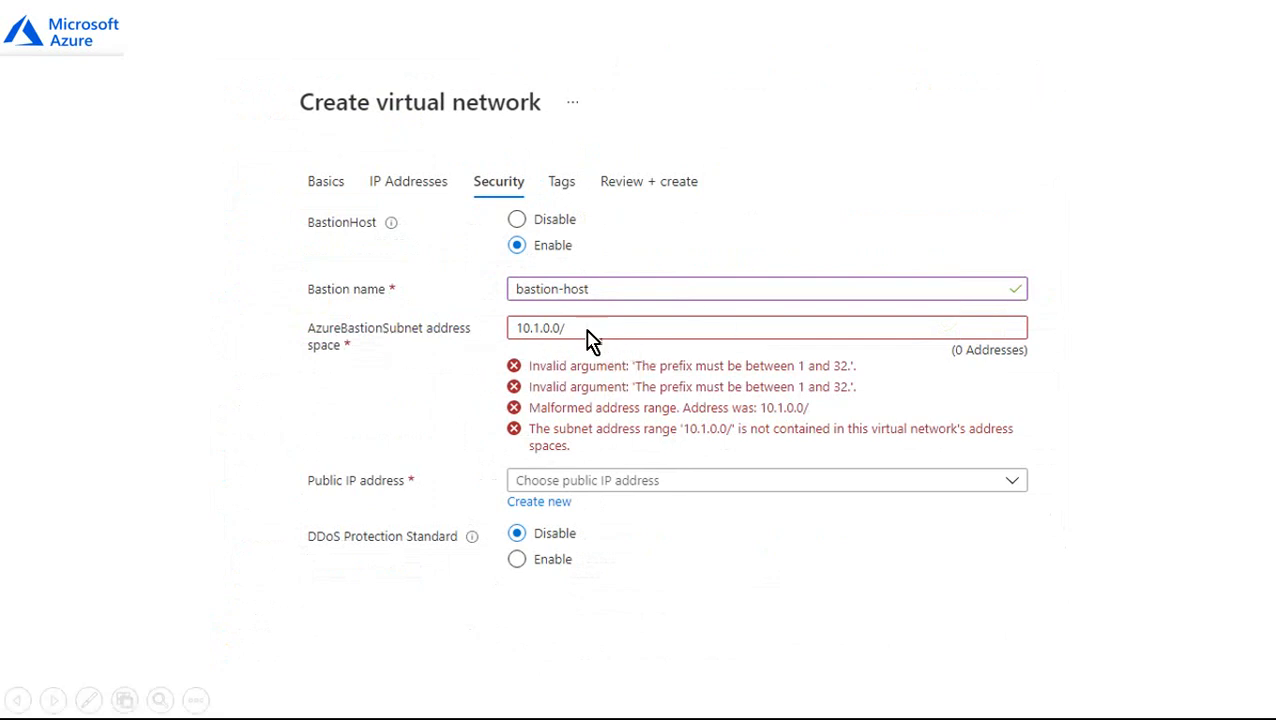
# Review the slides on configuring the bastion host, its AzureBastionSubnet address space, and the virtual machine's Bastion settings.
pyautogui.click(668, 402)
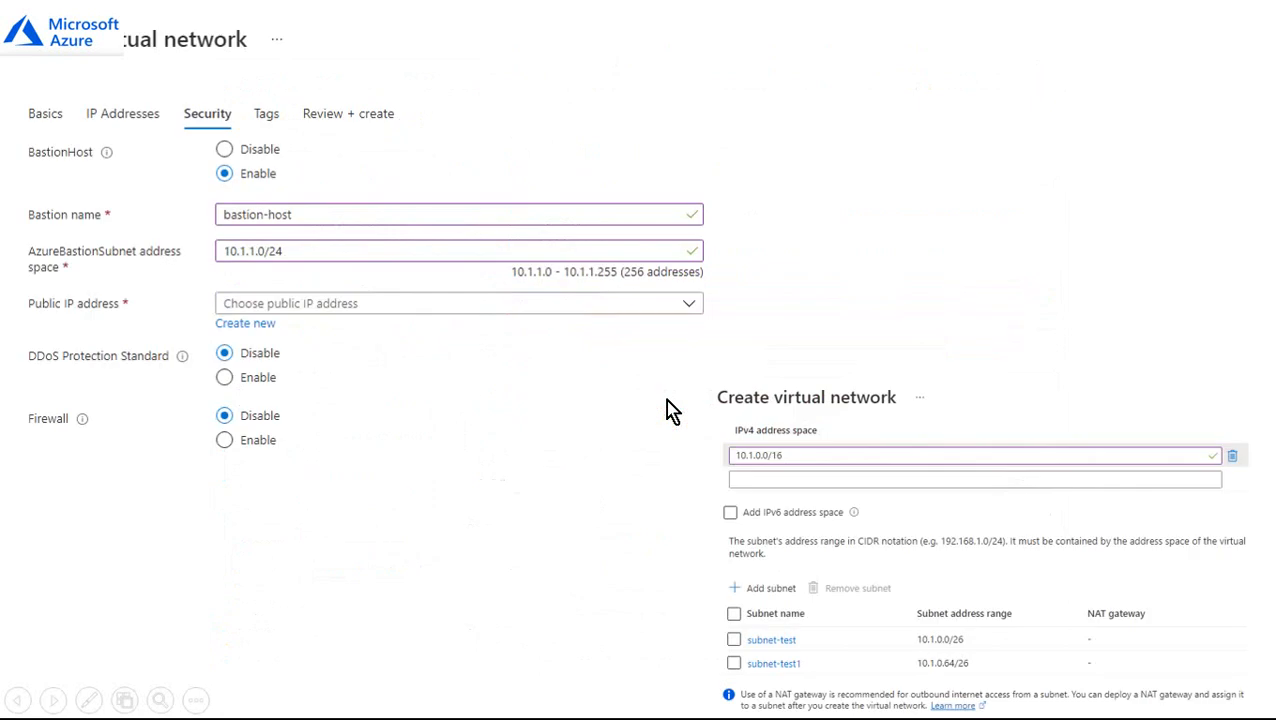
pyautogui.click(668, 402)
pyautogui.press('Left')
pyautogui.press('Left')
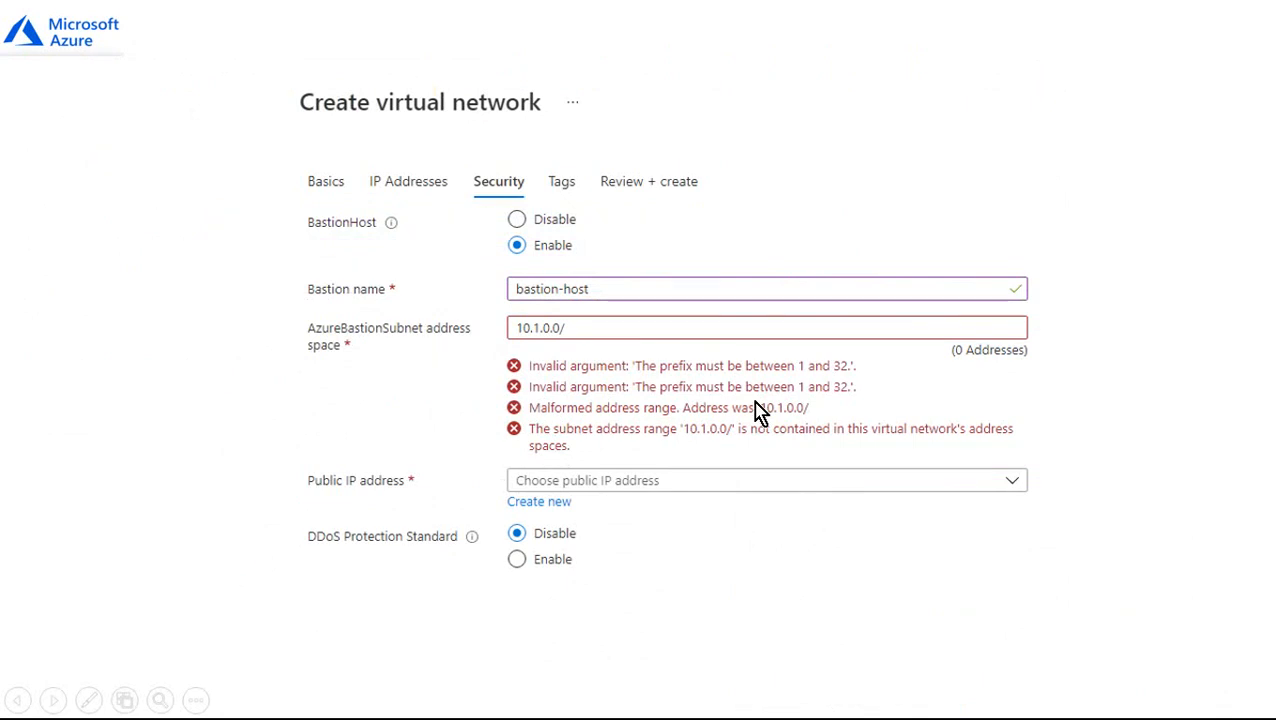
pyautogui.press('Right')
pyautogui.press('Right')
pyautogui.press('Right')
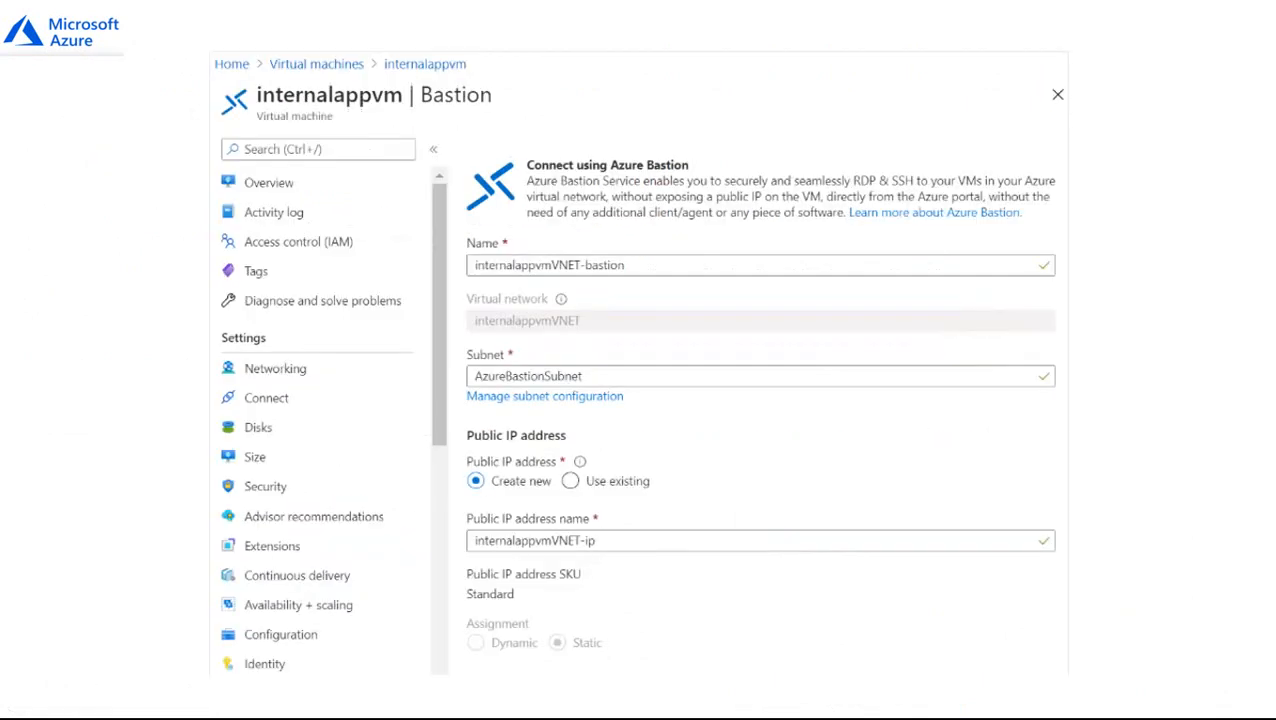
pyautogui.press('Right')
pyautogui.press('Left')
pyautogui.press('Left')
pyautogui.press('Left')
pyautogui.press('Left')
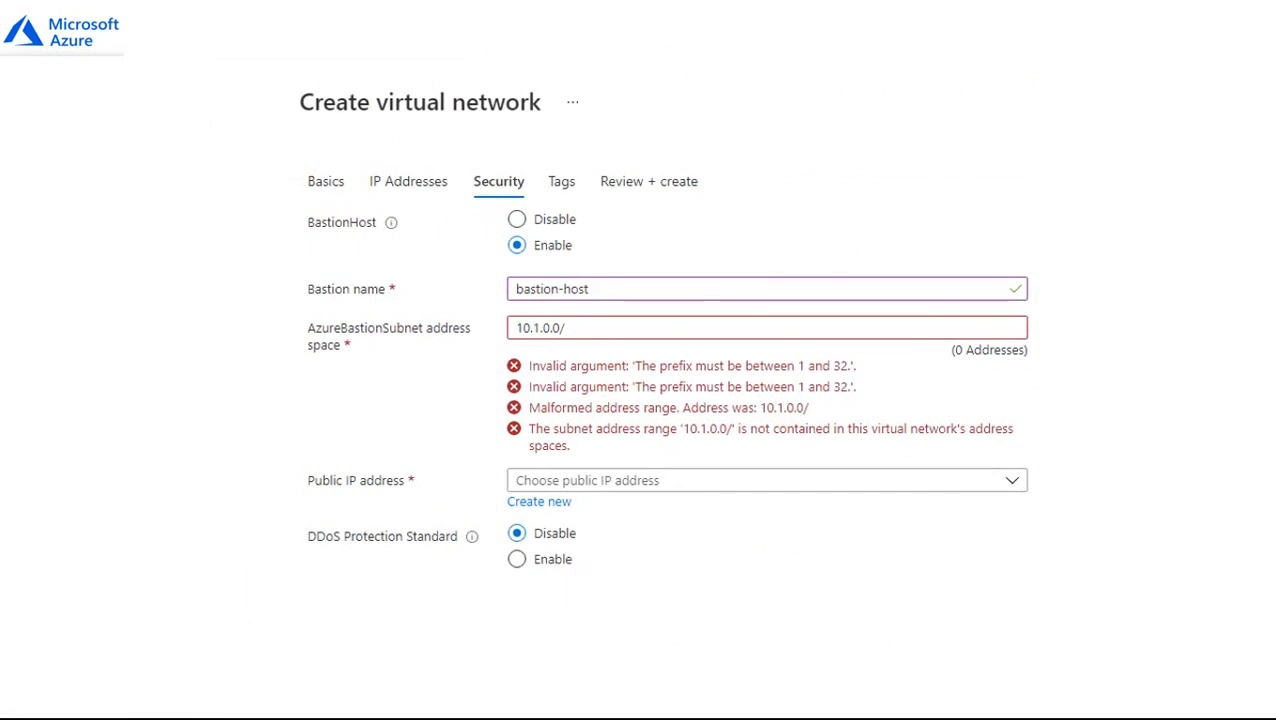
# Exit the slide show and view slide 10 with the Azure Bastion reference links.
pyautogui.press('Escape')
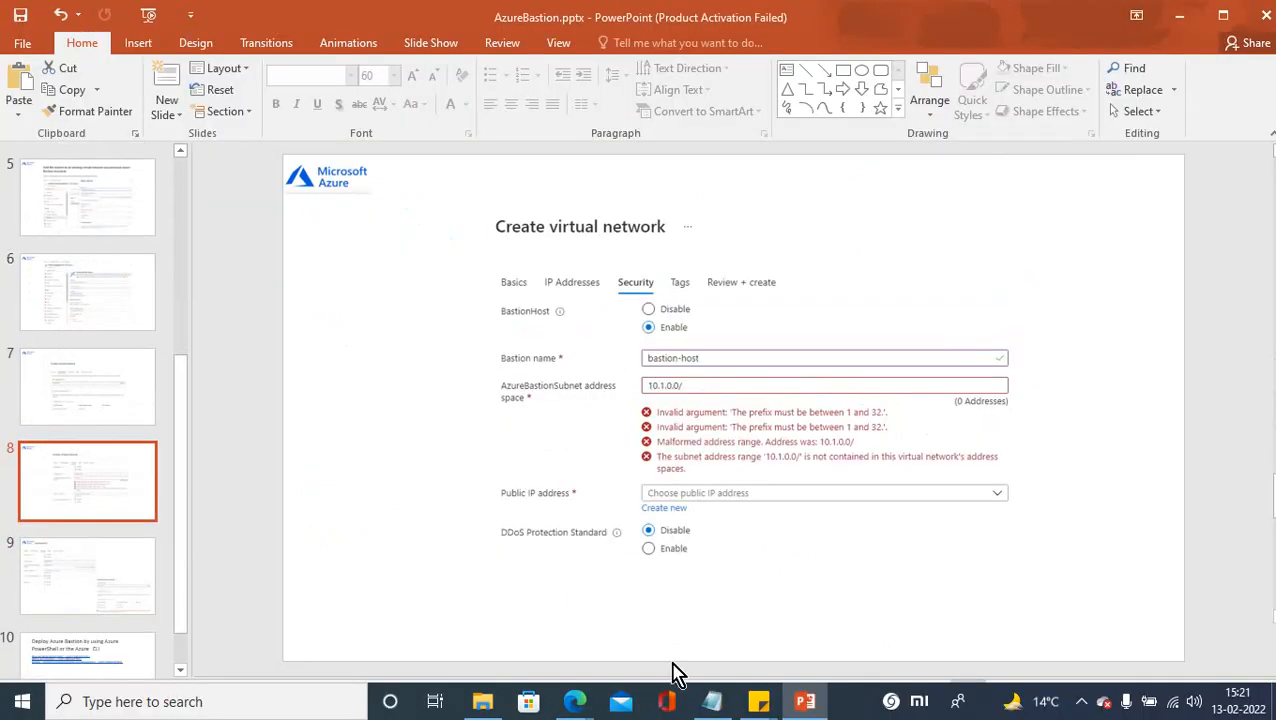
pyautogui.moveTo(174, 558); pyautogui.dragTo(172, 608)
pyautogui.click(91, 632)
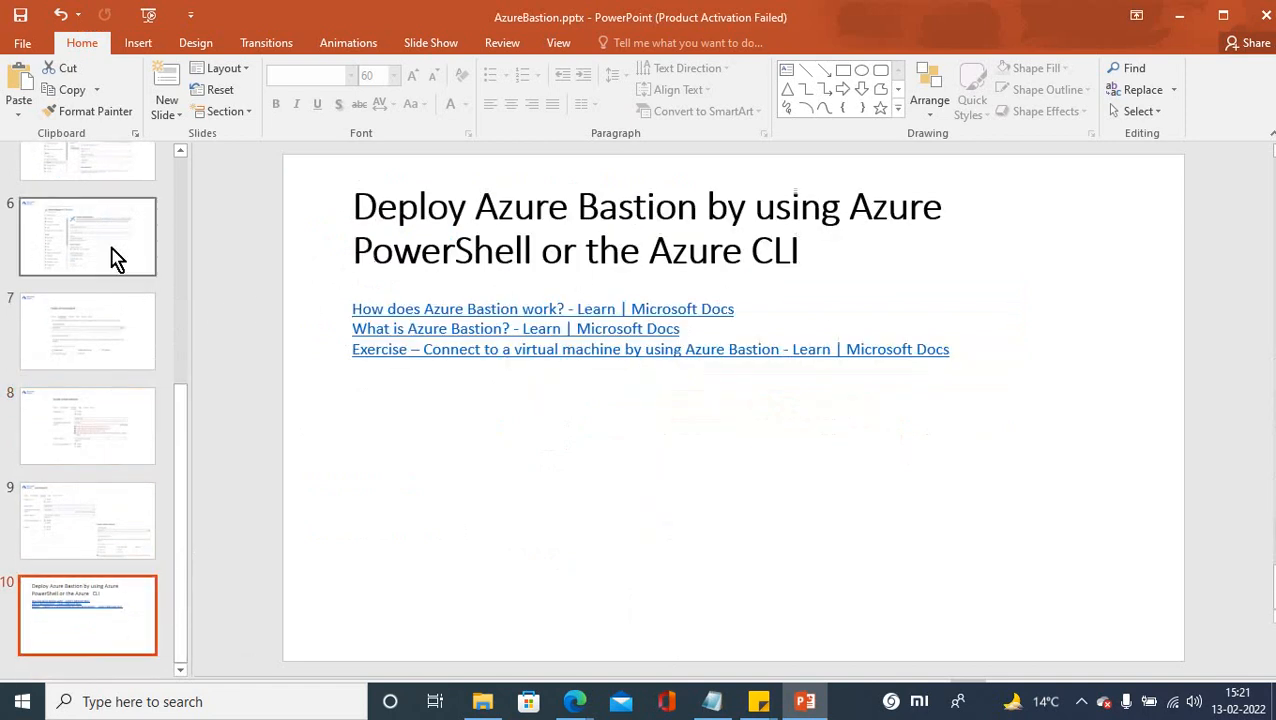
pyautogui.moveTo(186, 445); pyautogui.dragTo(190, 177)
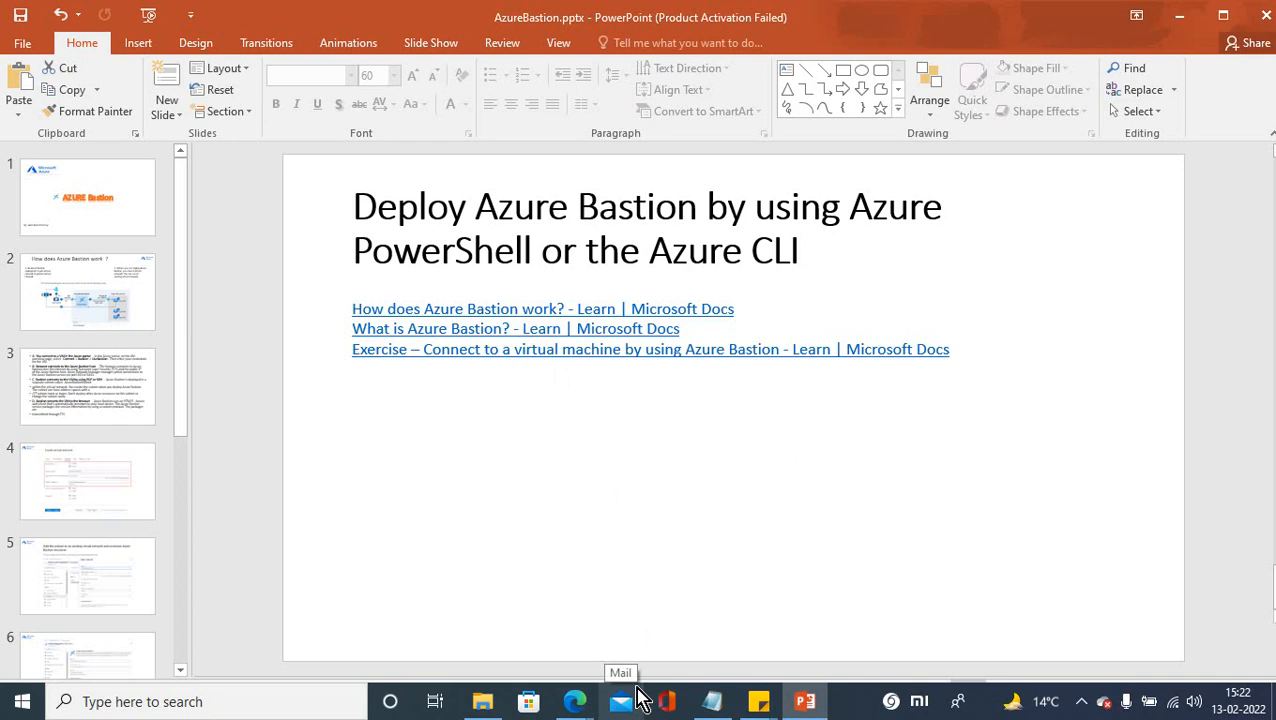
# Switch to the Azure portal in the browser and start a new resource group named rg-13feb.
pyautogui.click(577, 697)
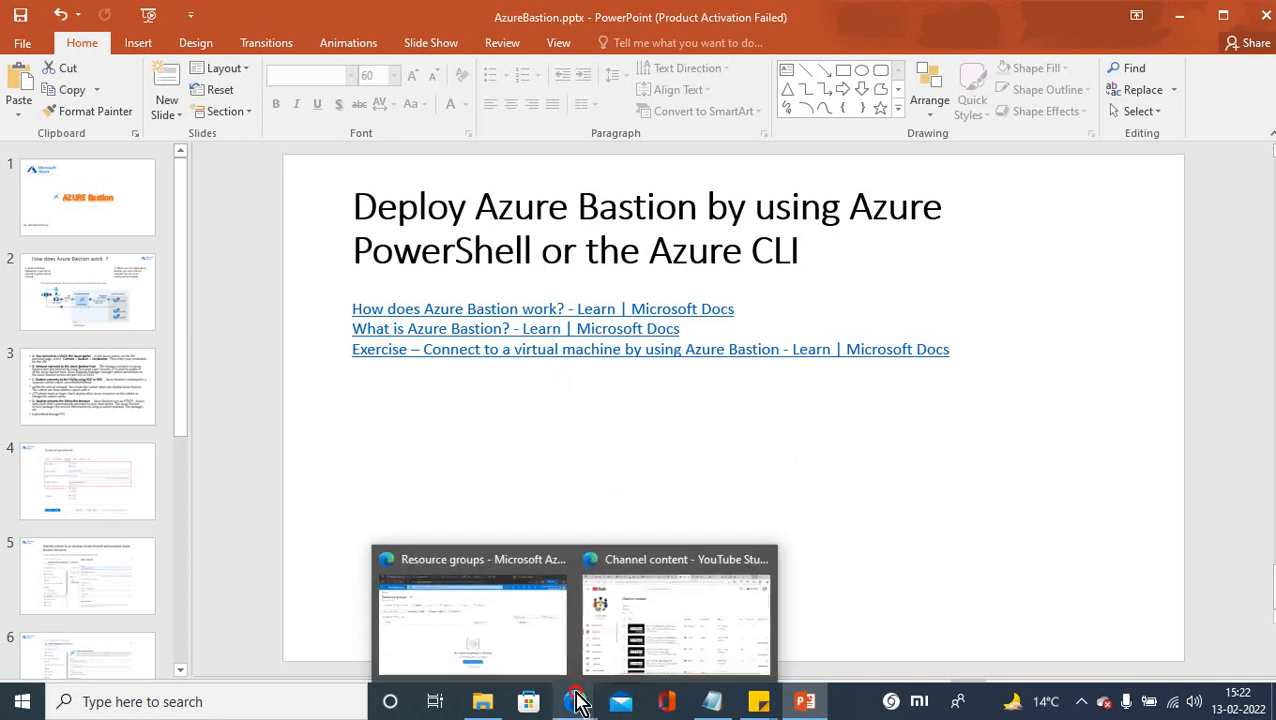
pyautogui.click(489, 617)
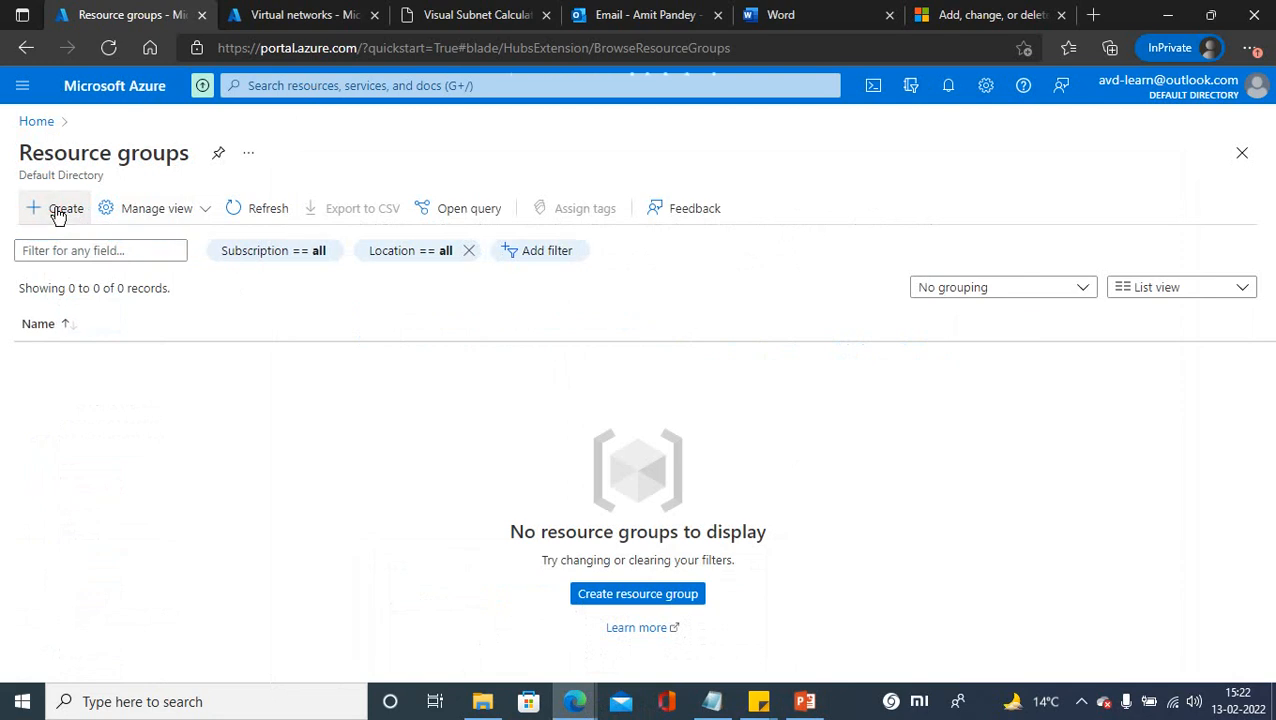
pyautogui.click(57, 214)
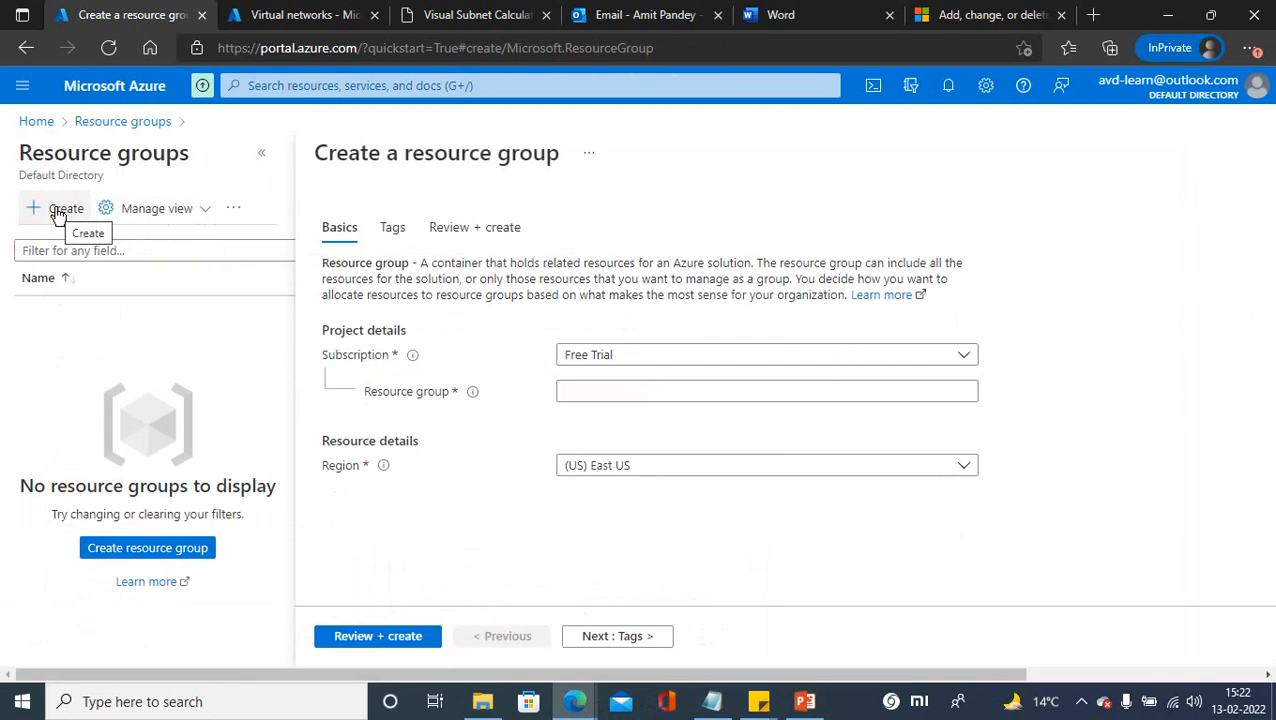
pyautogui.click(569, 391)
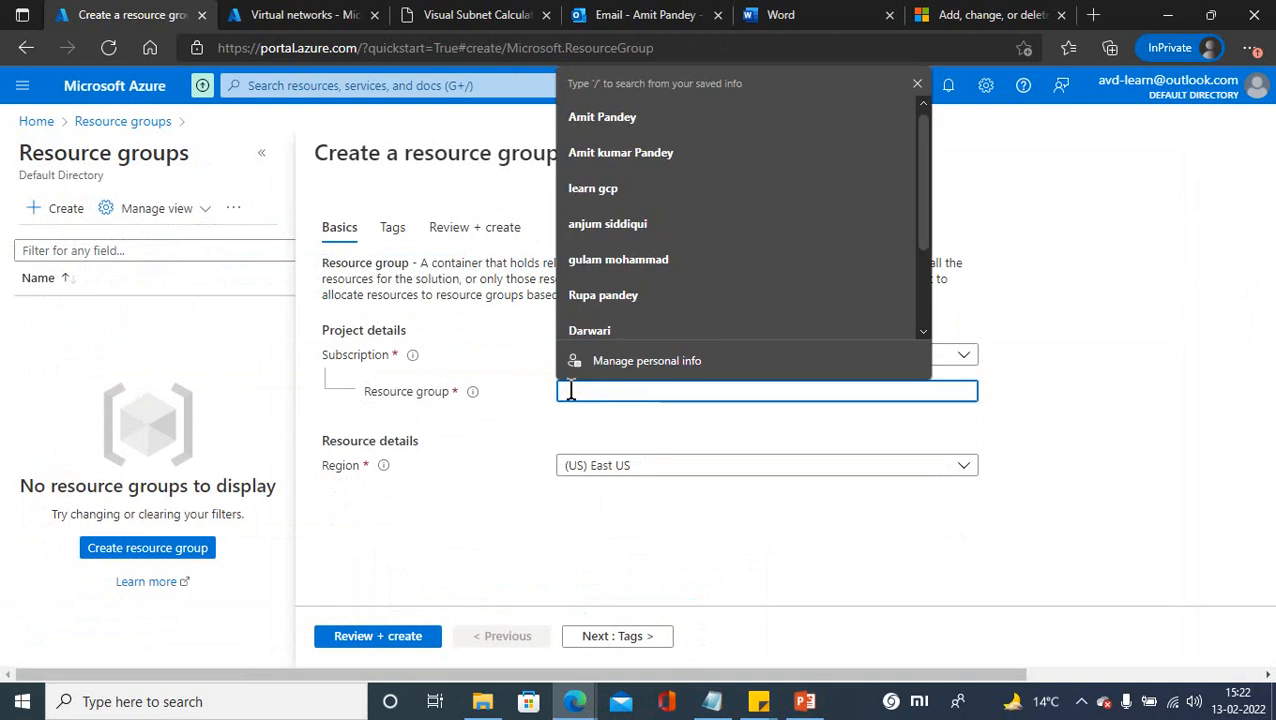
pyautogui.write('rg-13feb')
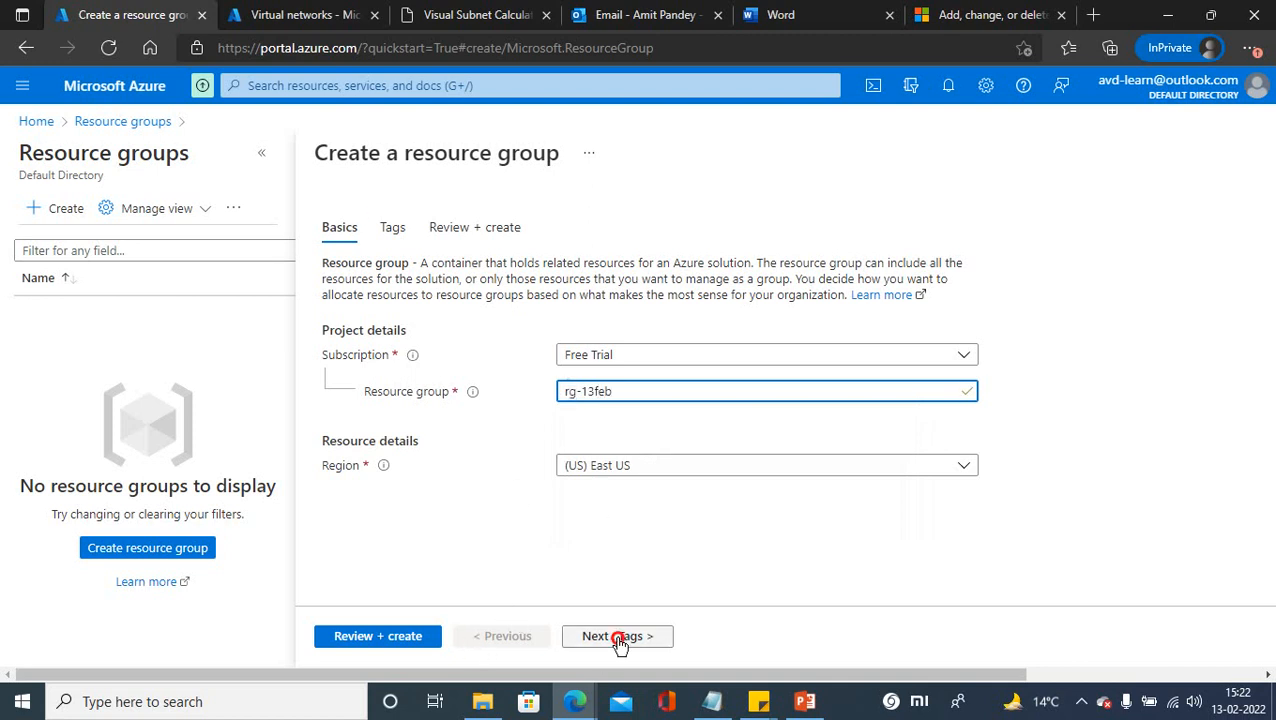
# Add a tag named bastion with the value test to the resource group and create the group.
pyautogui.click(619, 638)
pyautogui.click(416, 357)
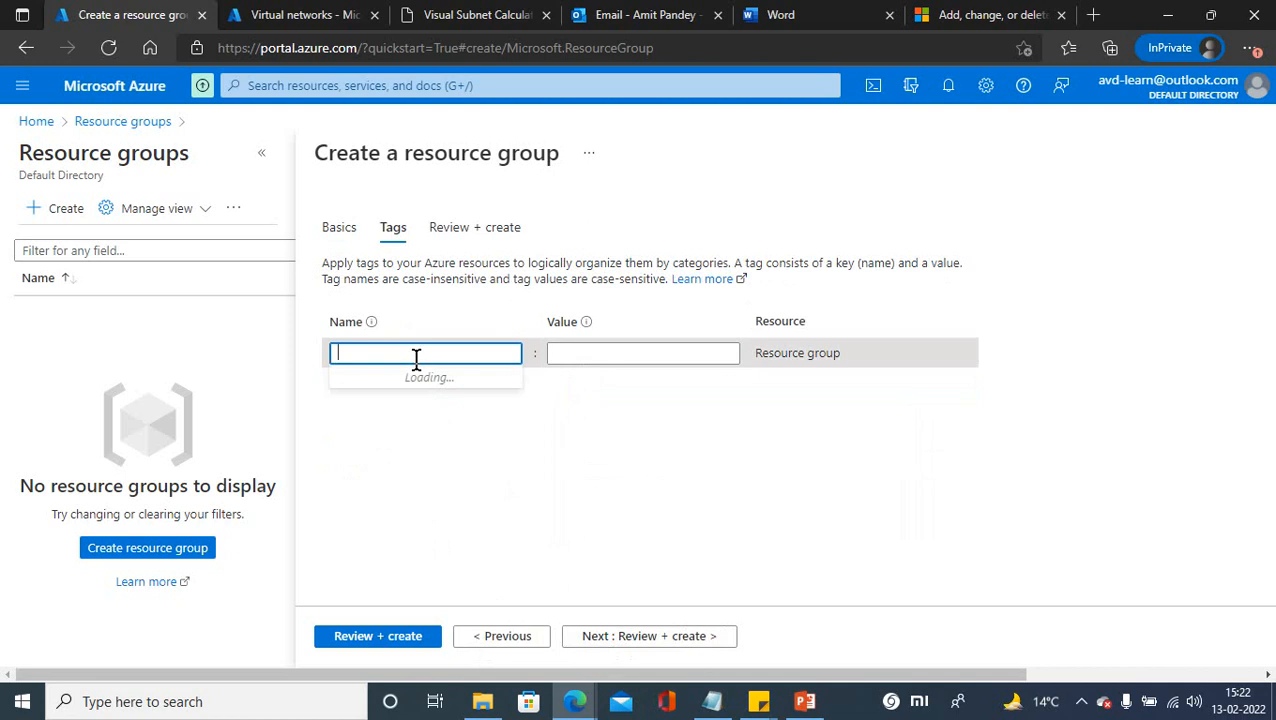
pyautogui.write('bas')
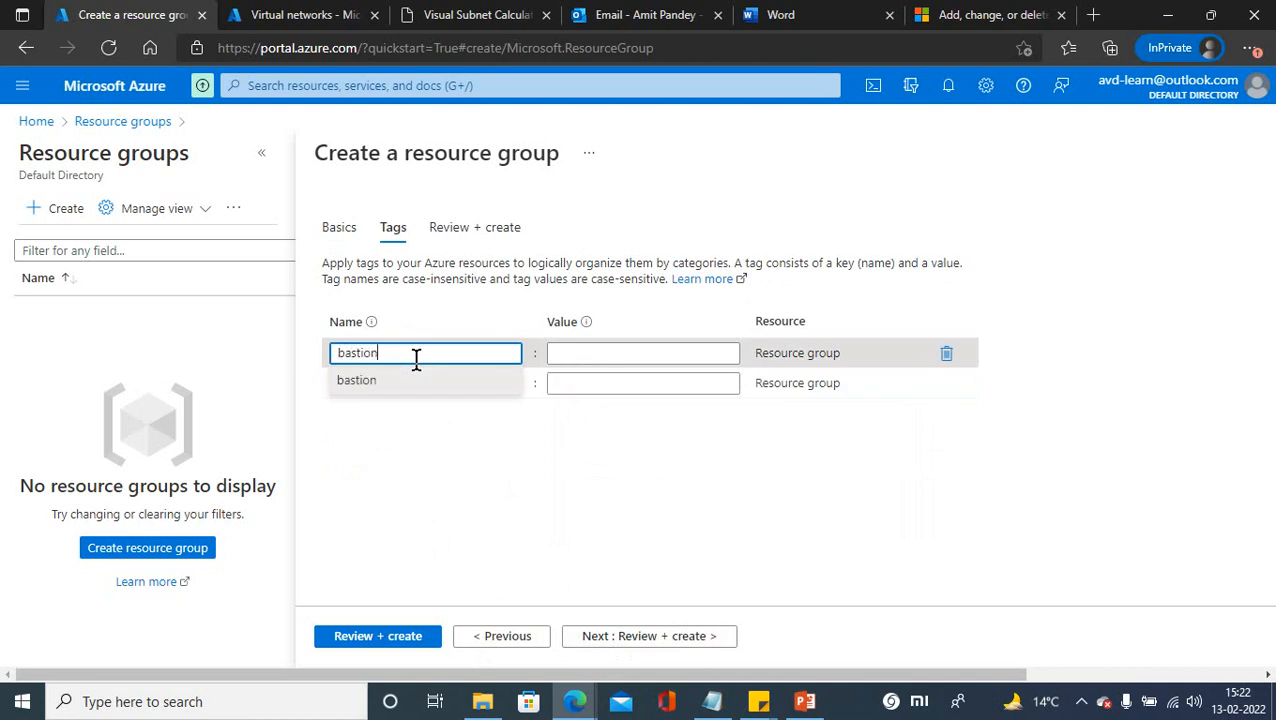
pyautogui.write('tion')
pyautogui.click(584, 350)
pyautogui.write('tes')
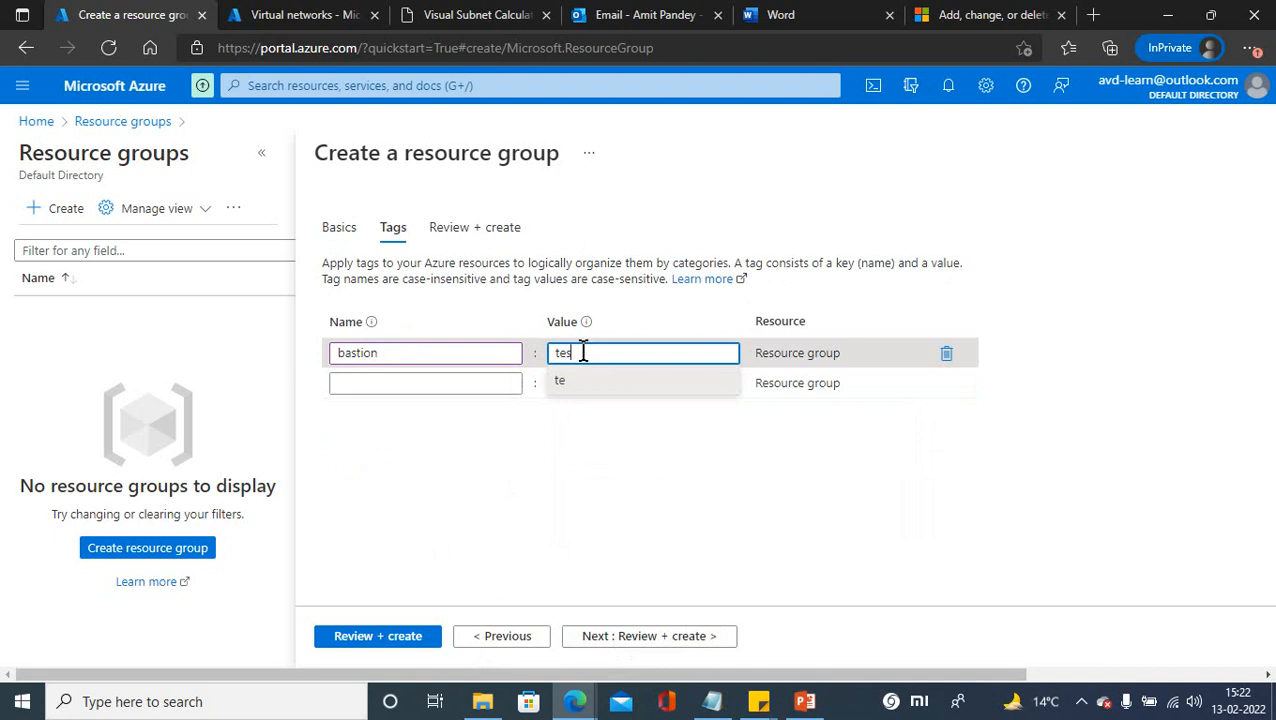
pyautogui.write('t')
pyautogui.click(592, 489)
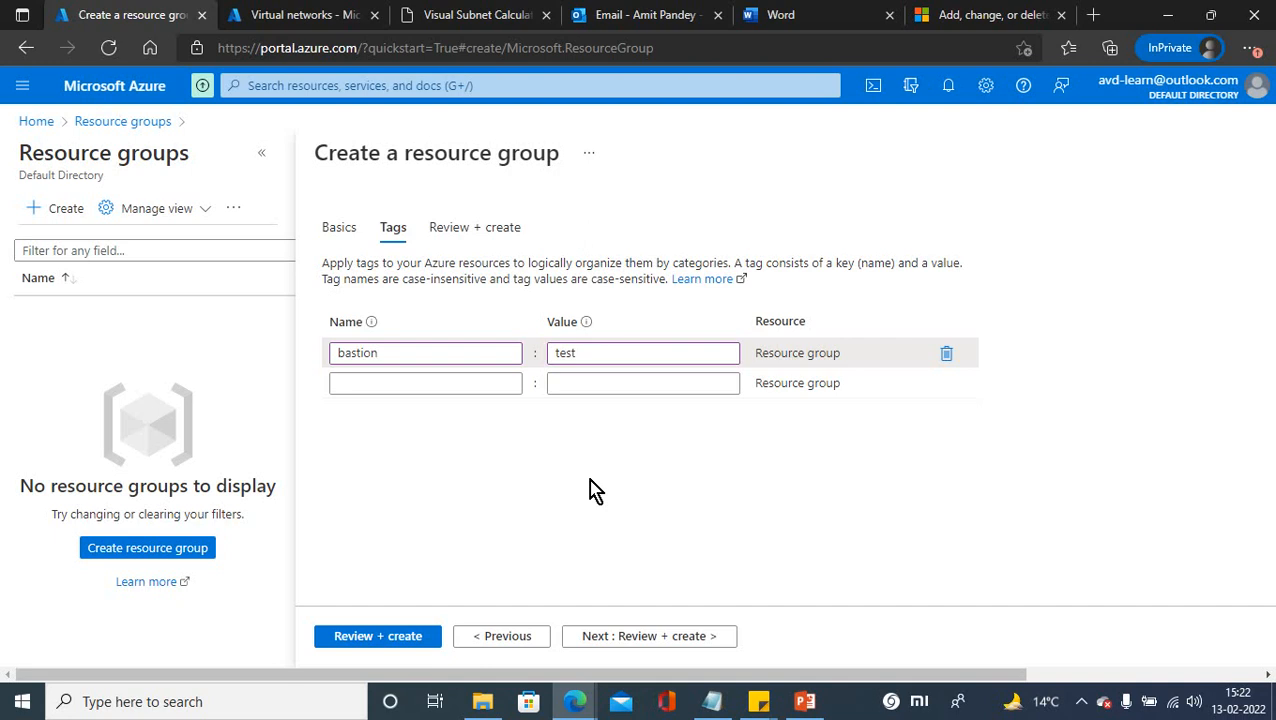
pyautogui.click(638, 638)
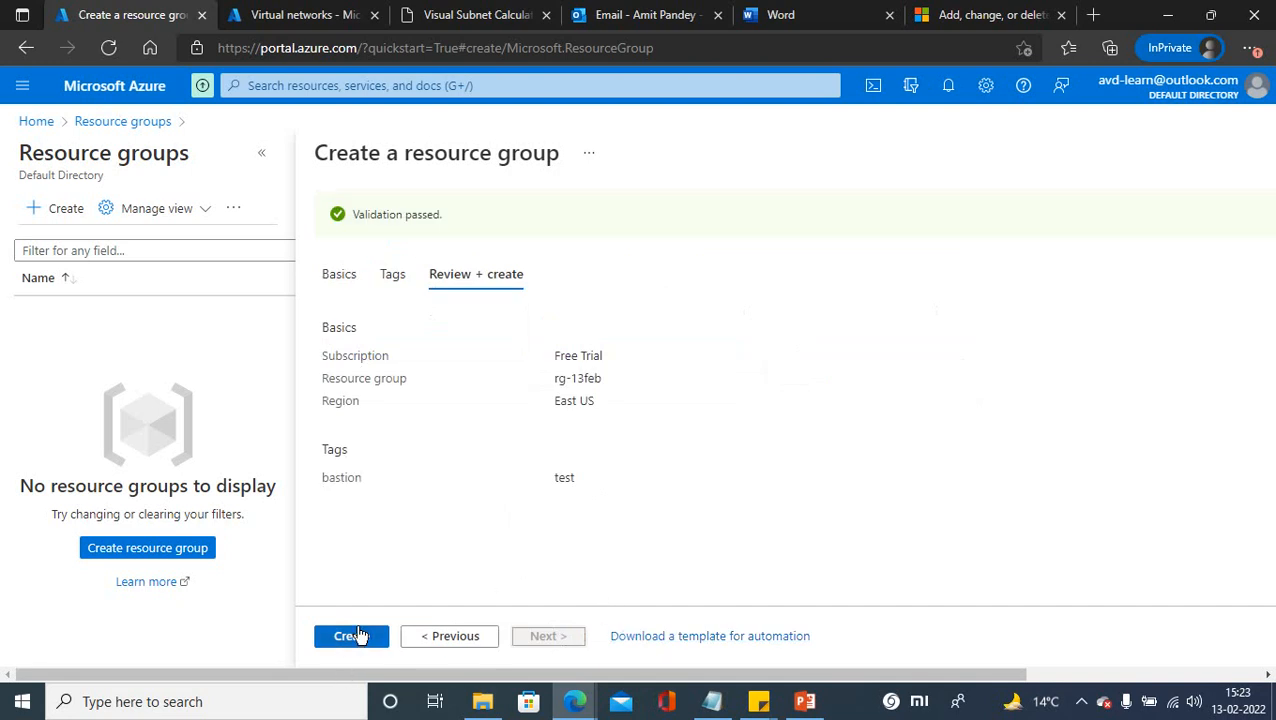
pyautogui.click(358, 637)
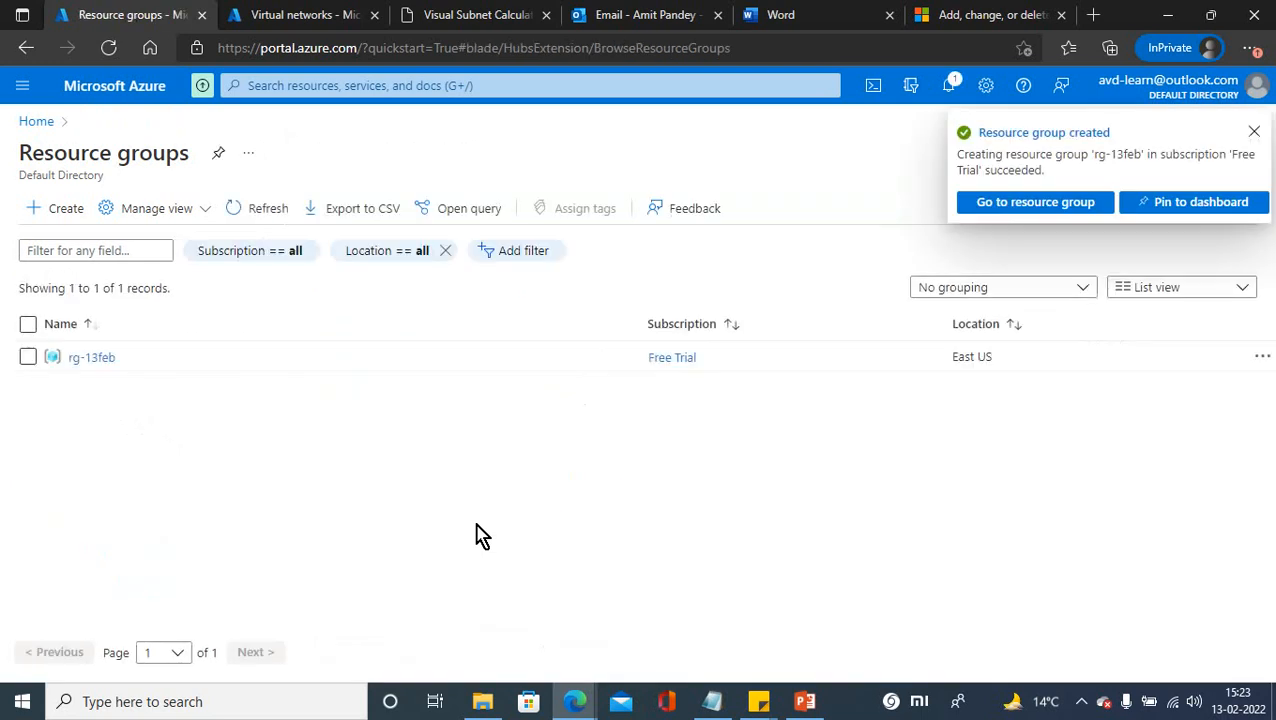
# Find the Virtual networks service in the portal and start creating a virtual network.
pyautogui.click(265, 87)
pyautogui.write('vm')
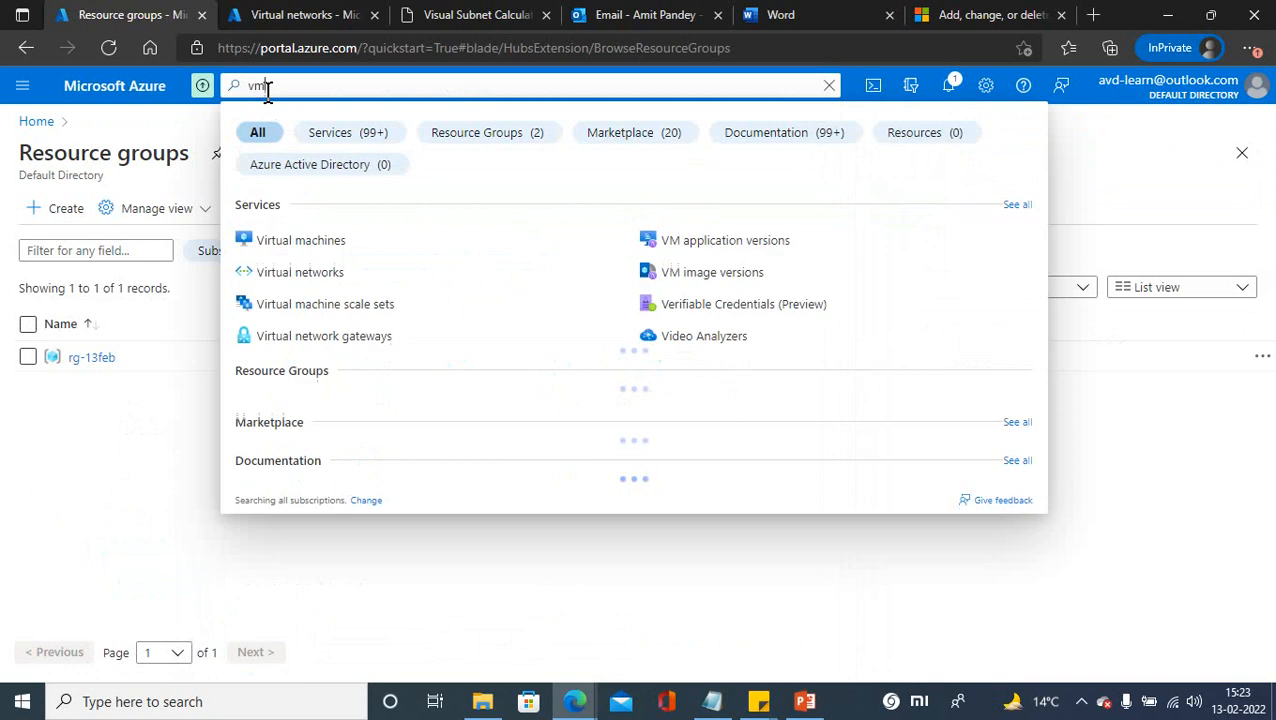
pyautogui.press('BackSpace')
pyautogui.write('n')
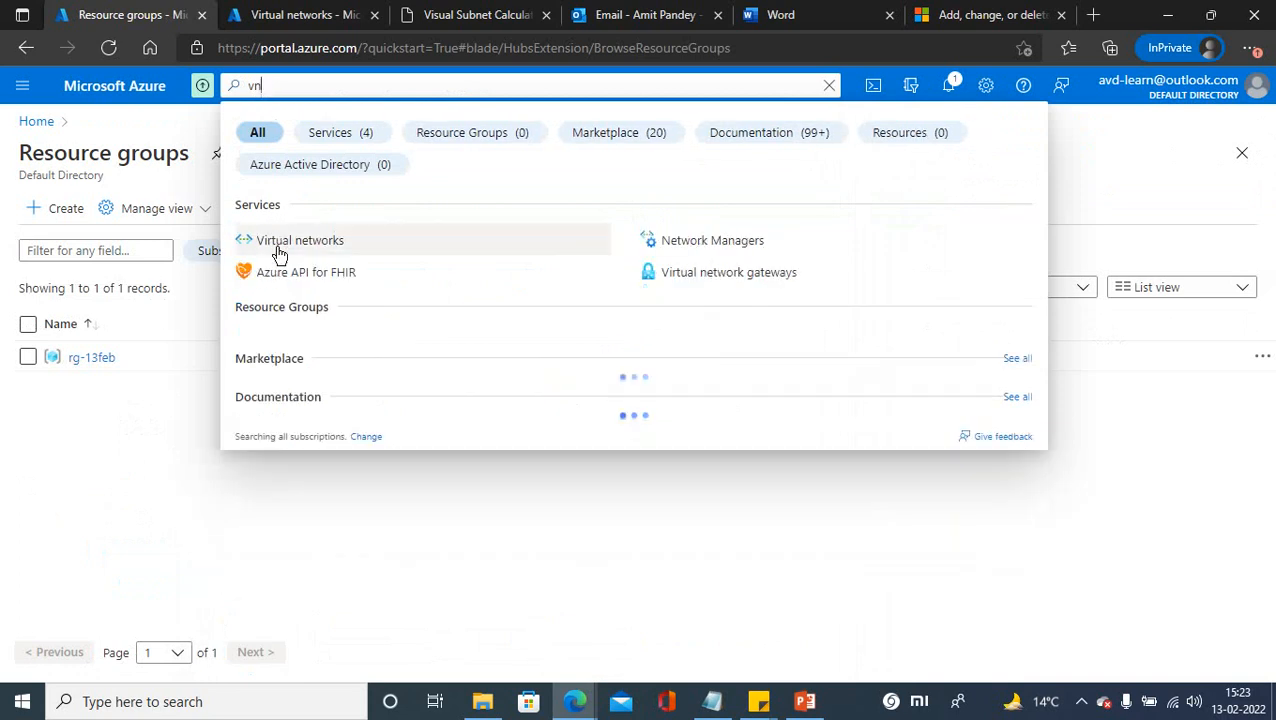
pyautogui.click(278, 242)
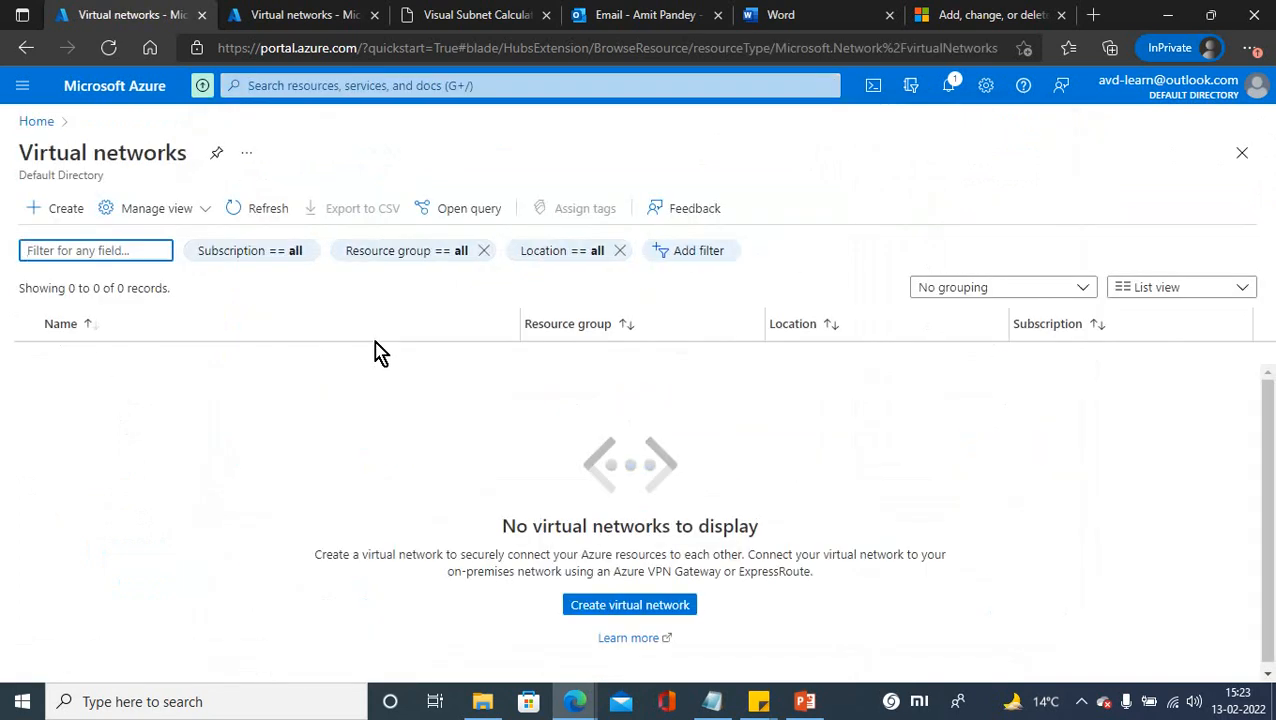
pyautogui.click(60, 215)
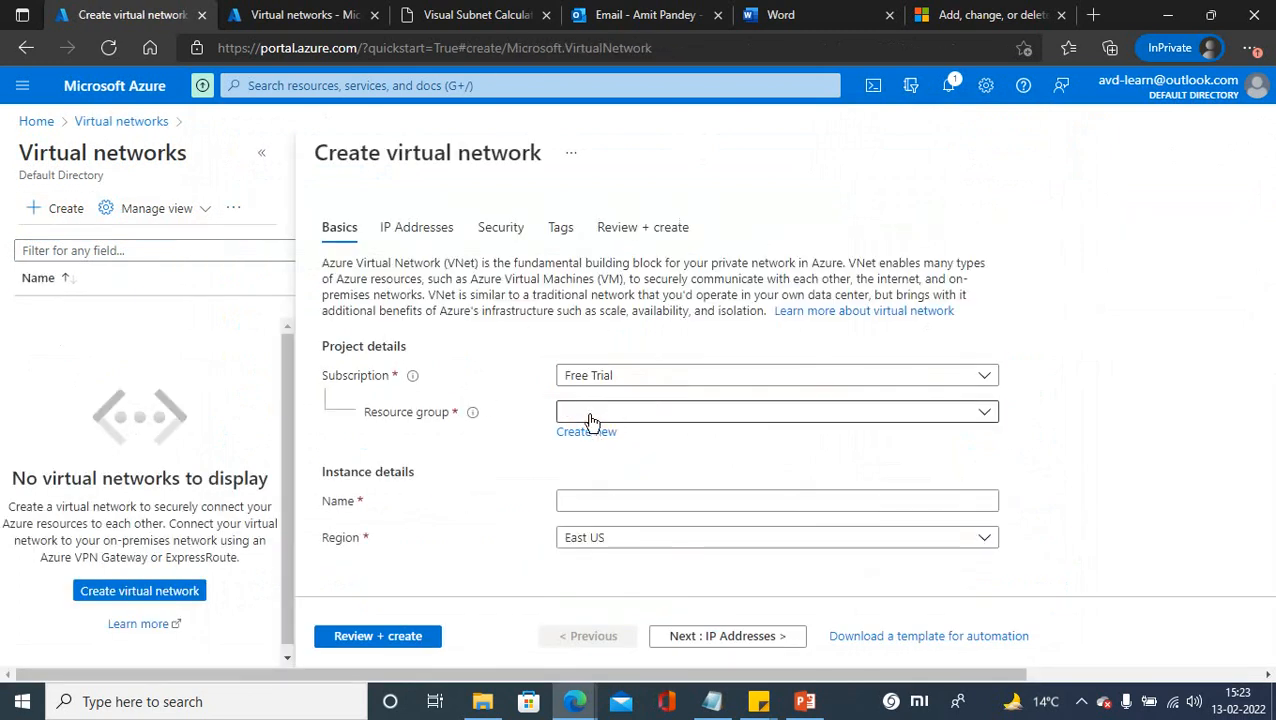
# Assign the virtual network to resource group rg-13feb and name it bastion-test.
pyautogui.click(591, 420)
pyautogui.click(586, 480)
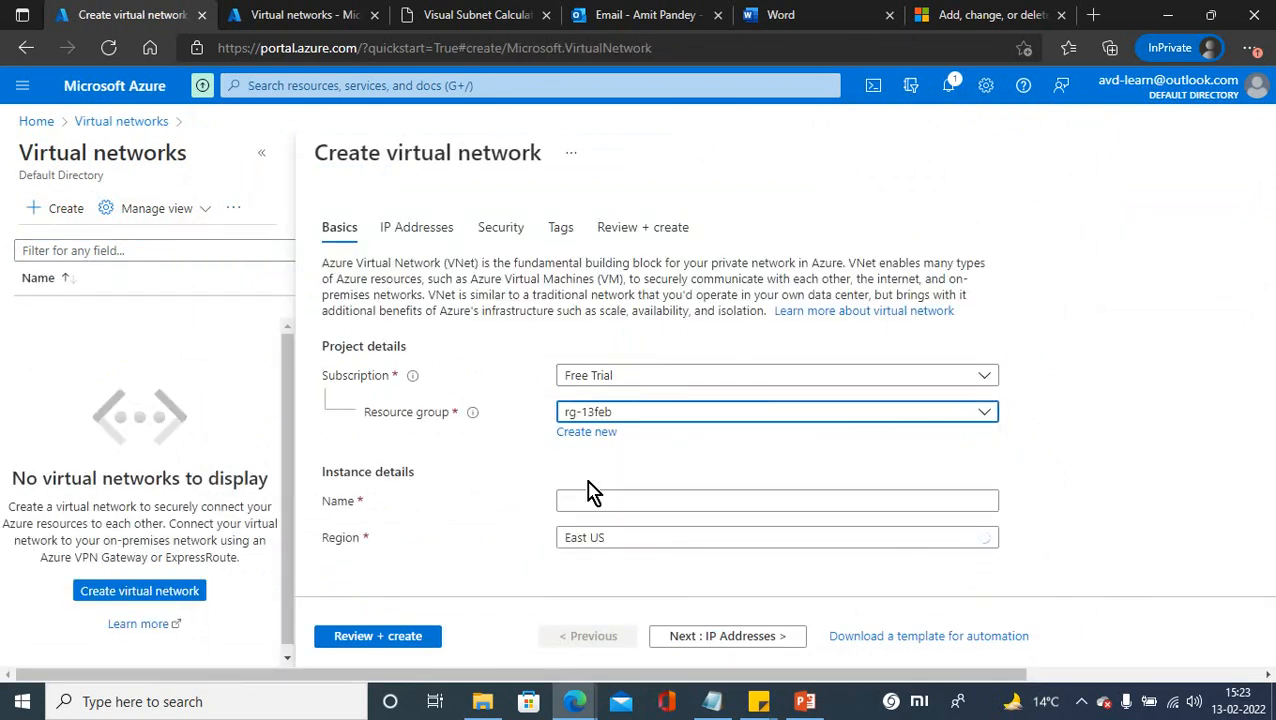
pyautogui.click(564, 500)
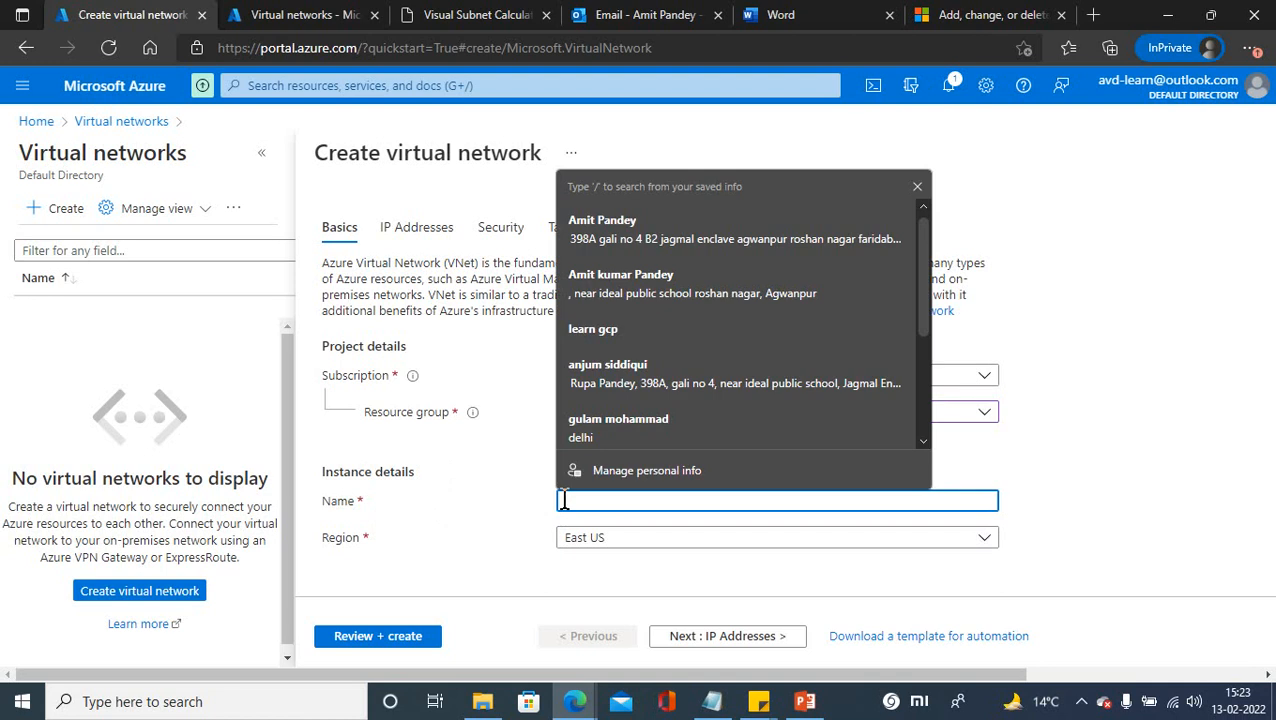
pyautogui.write('bastion-test')
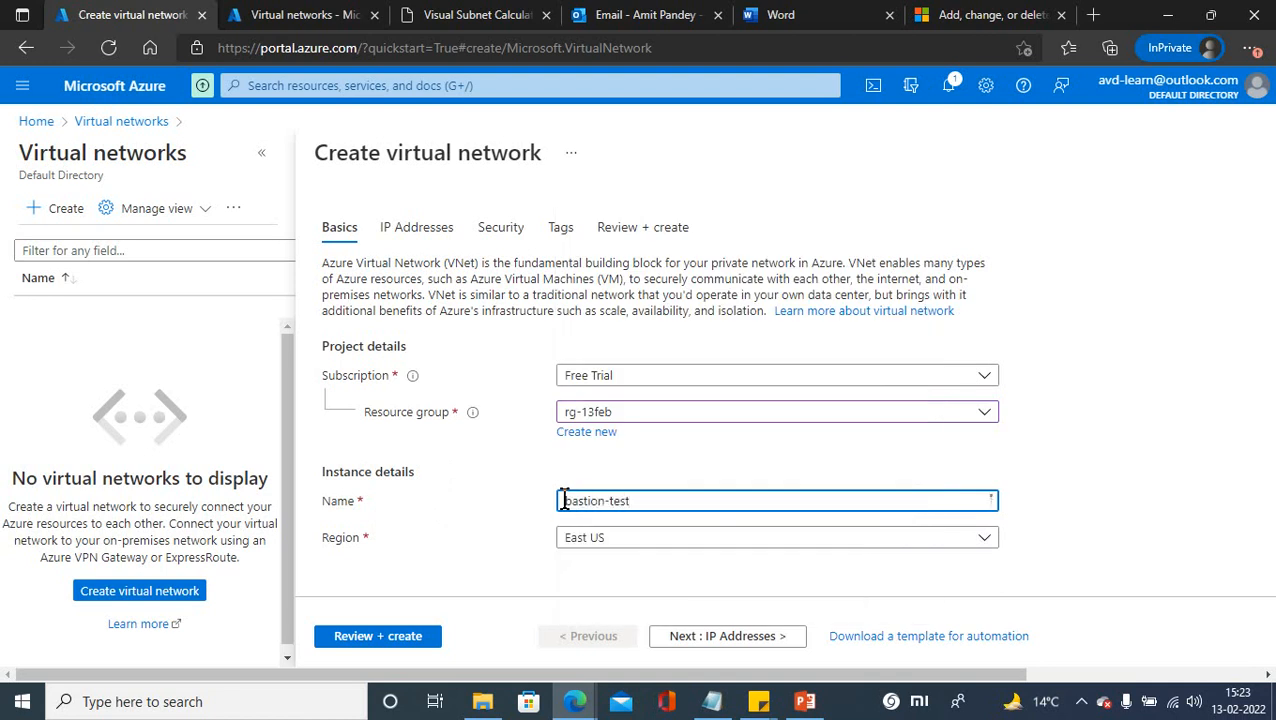
pyautogui.click(1048, 516)
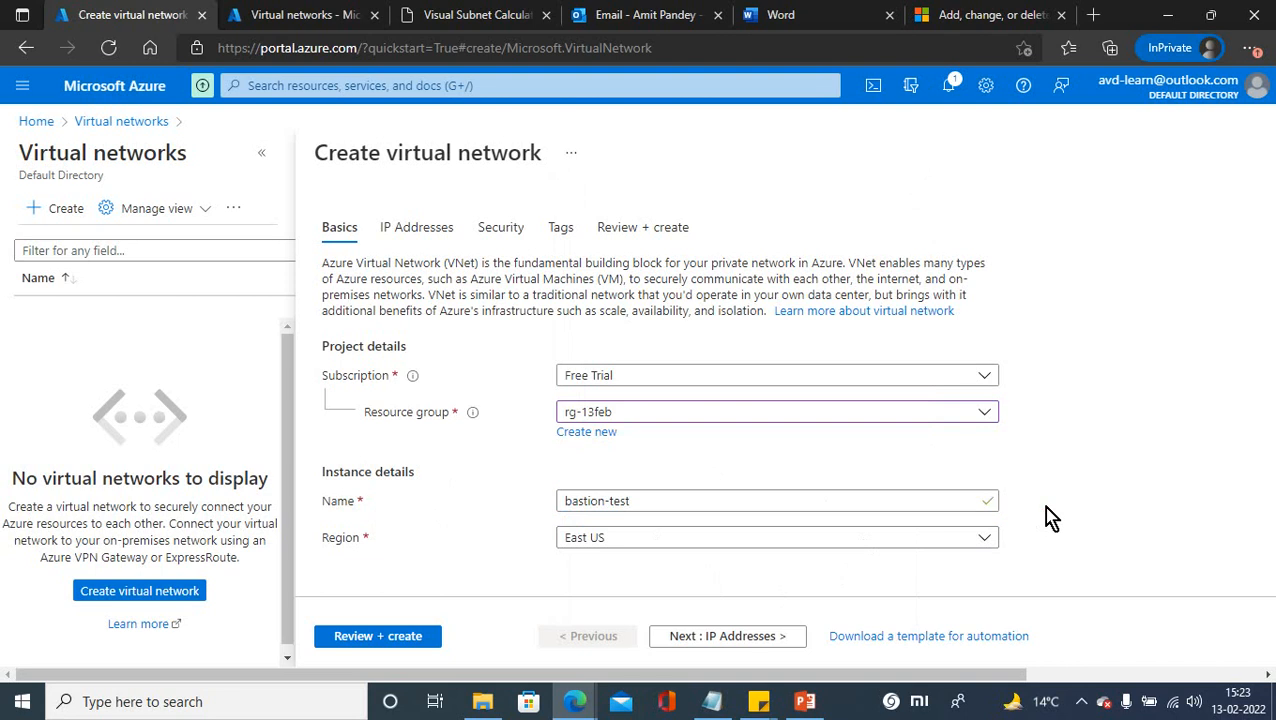
# Go to the virtual network's IP address settings and delete the default IPv4 address space.
pyautogui.click(690, 636)
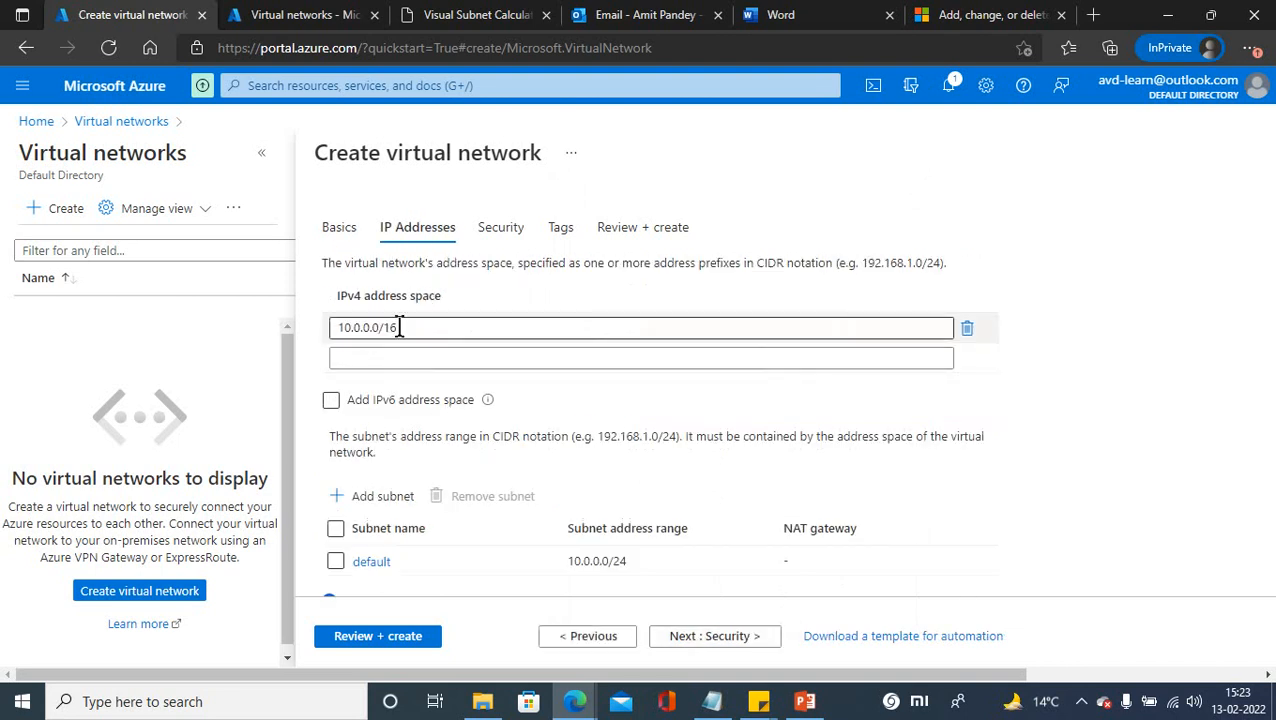
pyautogui.click(967, 331)
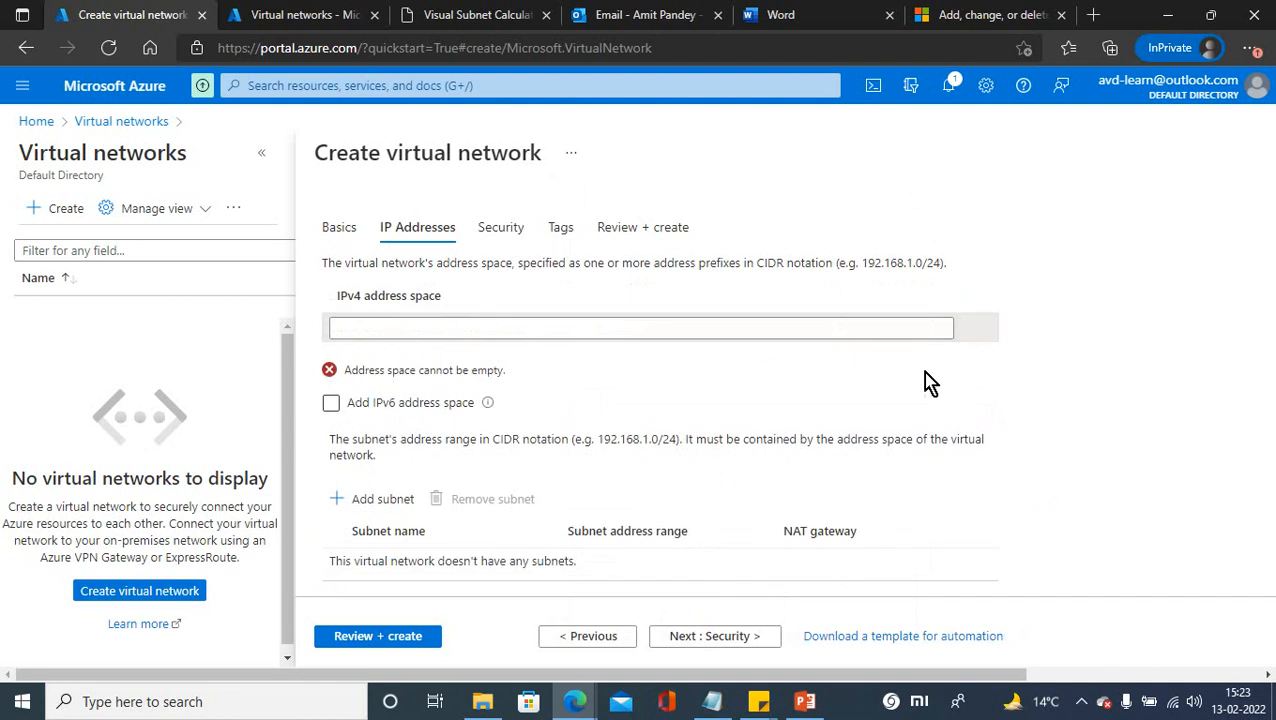
pyautogui.click(347, 328)
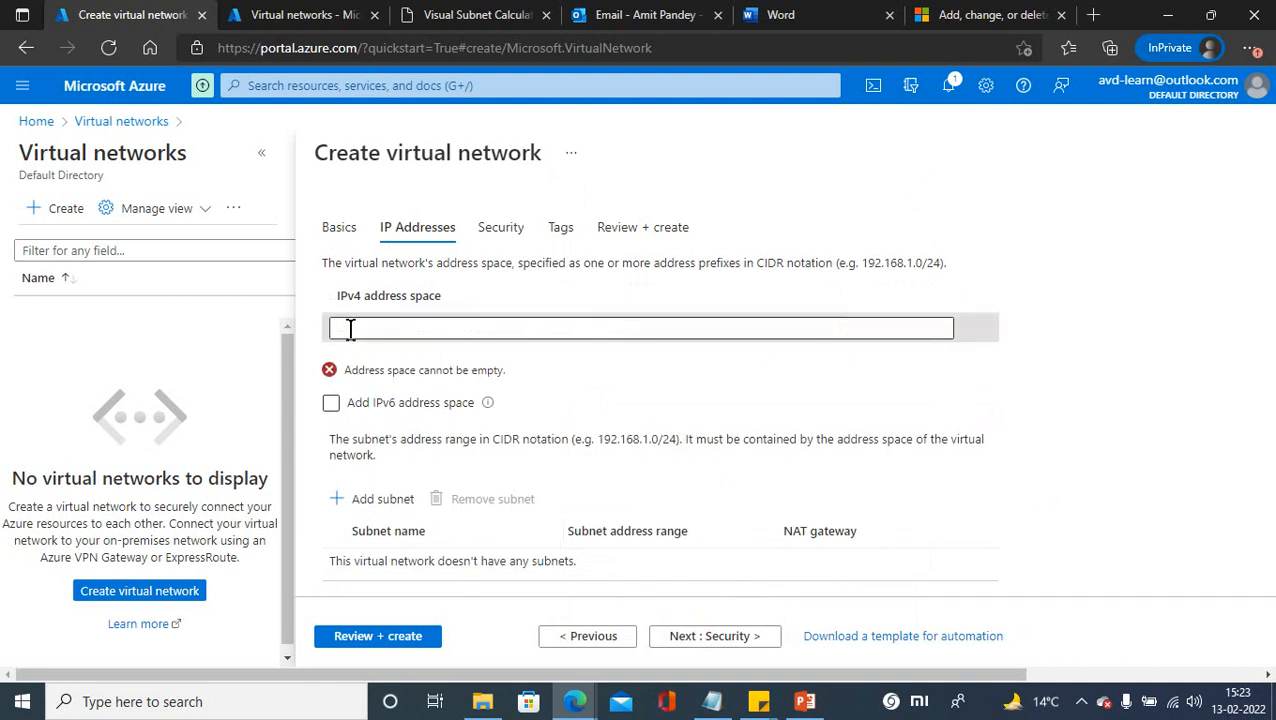
# Check the 10.1.0.0 subnet ranges in the Visual Subnet Calculator, look at the existing virtual networks list, and return to the creation form.
pyautogui.click(473, 15)
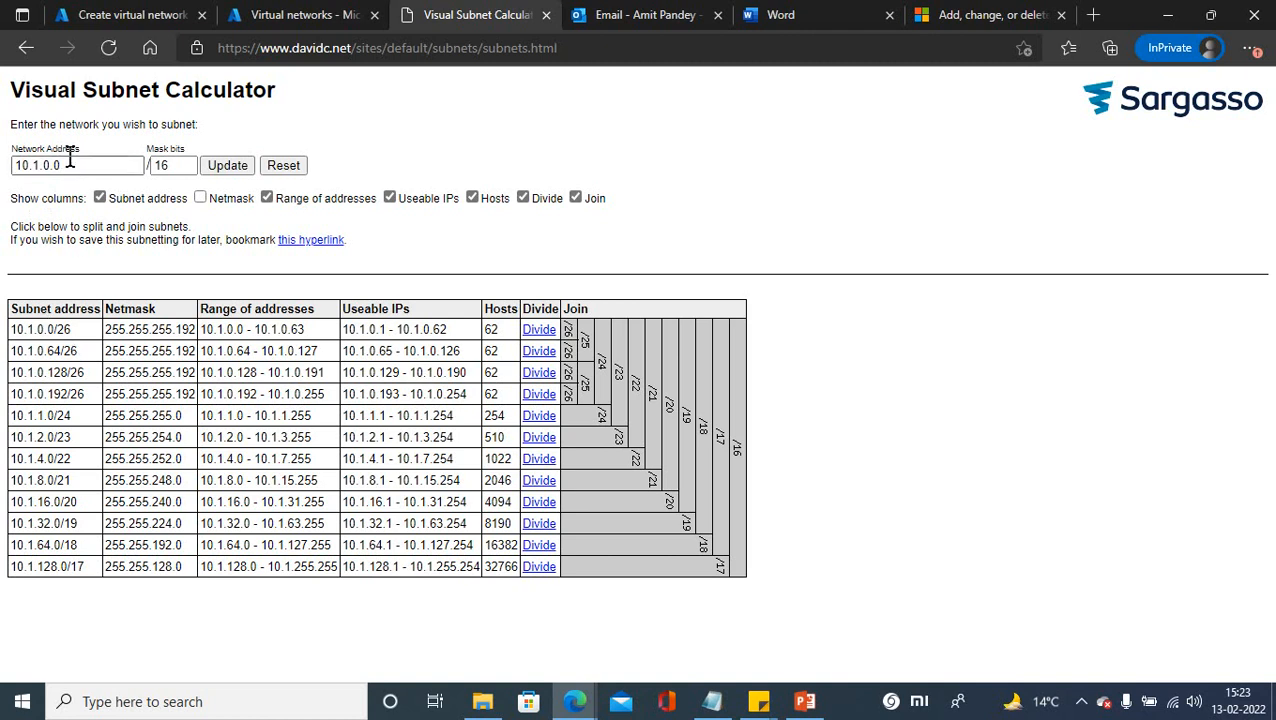
pyautogui.moveTo(77, 165); pyautogui.dragTo(5, 188)
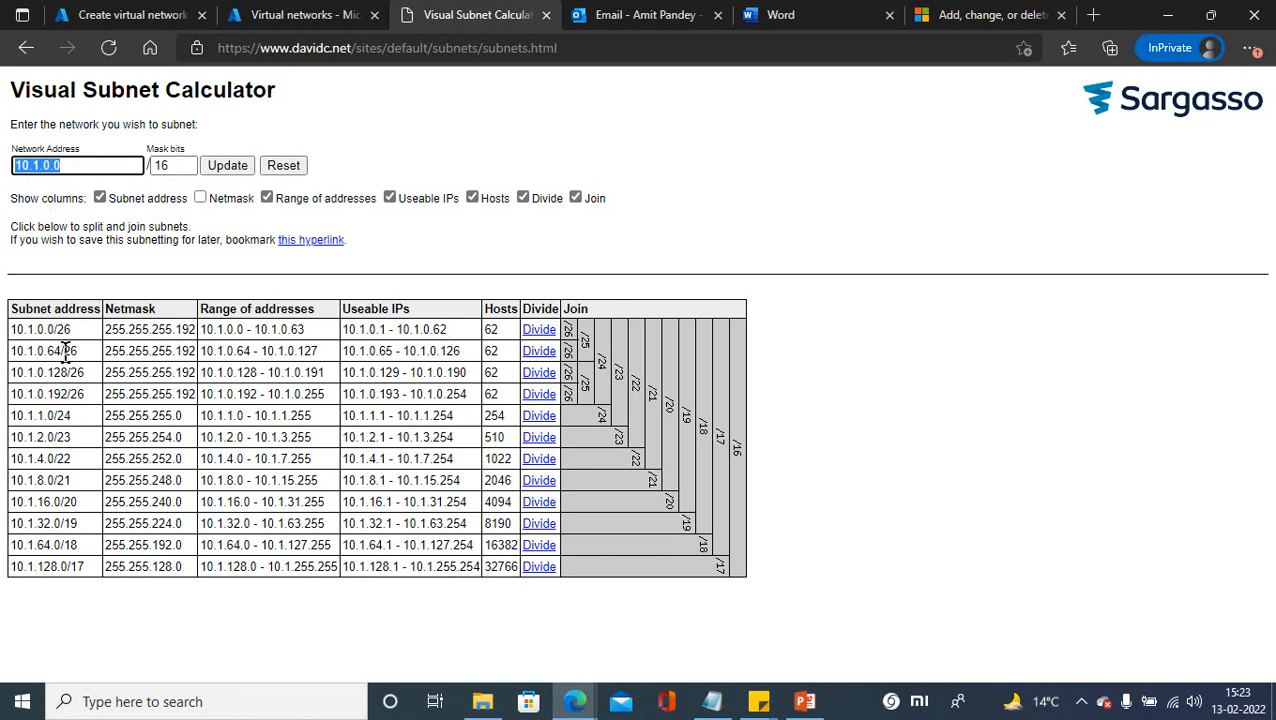
pyautogui.click(305, 22)
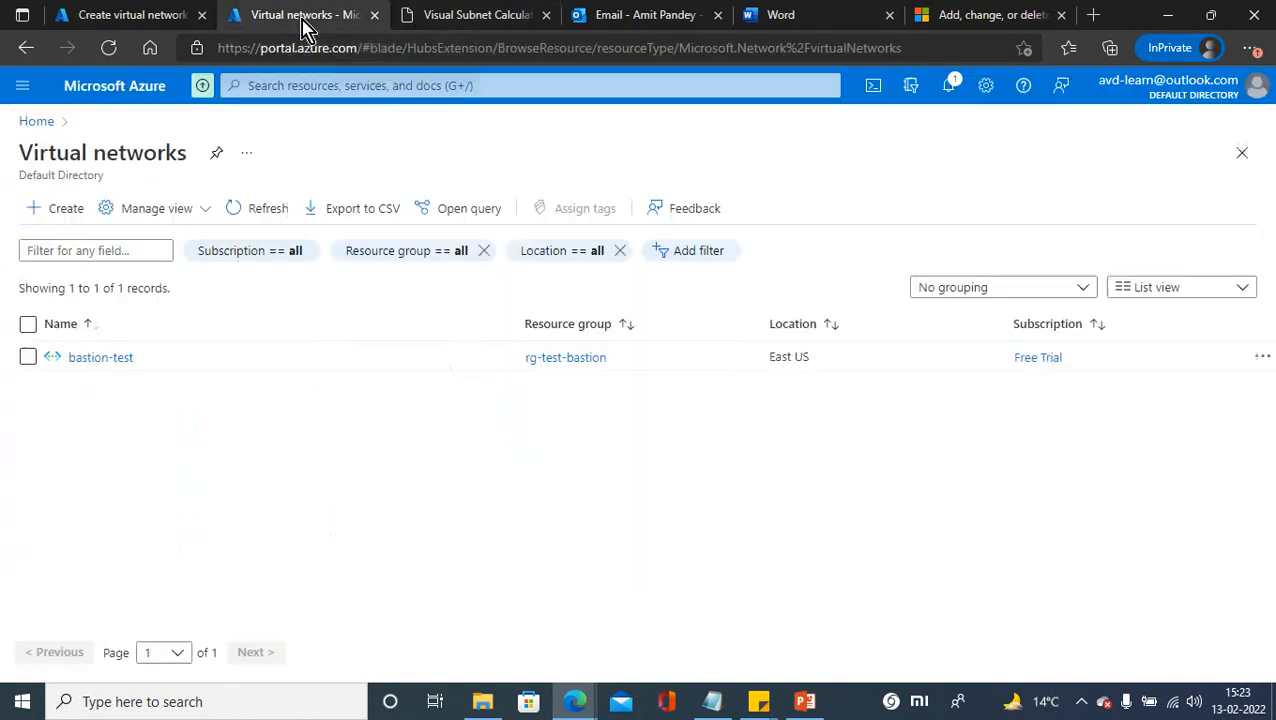
pyautogui.click(130, 20)
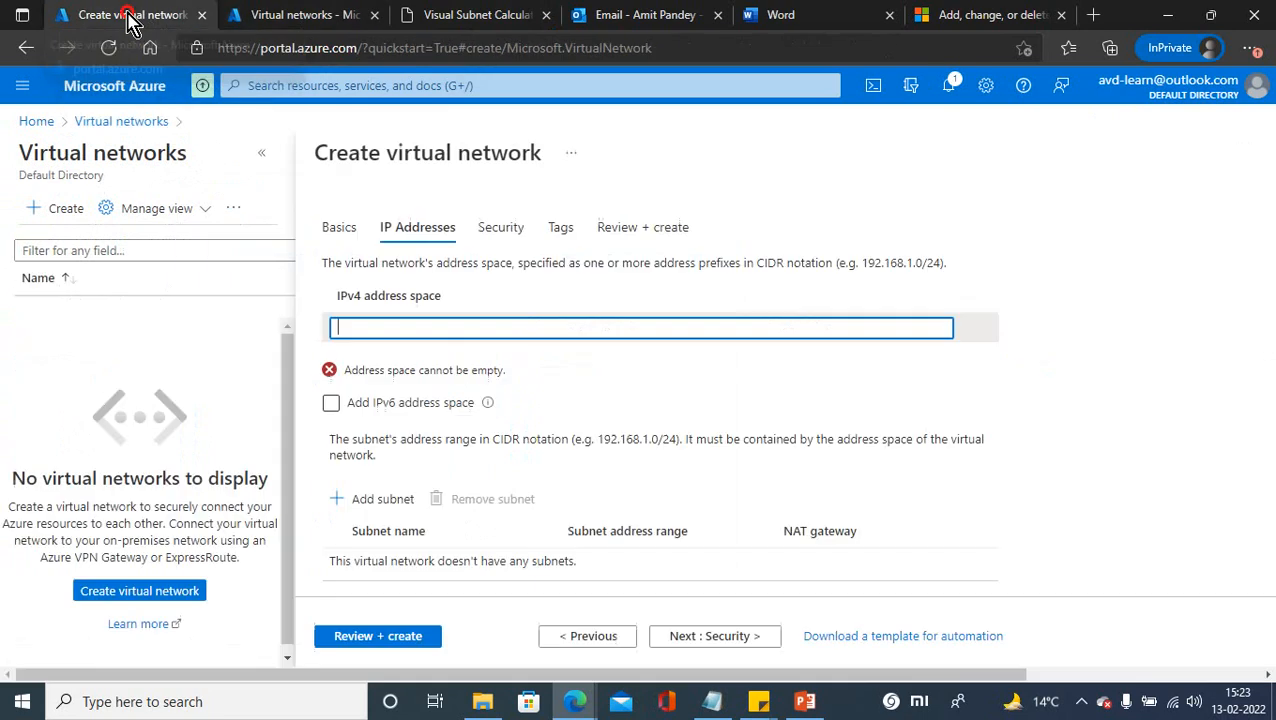
# Close the duplicate Virtual networks page and set the new network's IPv4 address space to 10.1.0.0/24.
pyautogui.click(375, 15)
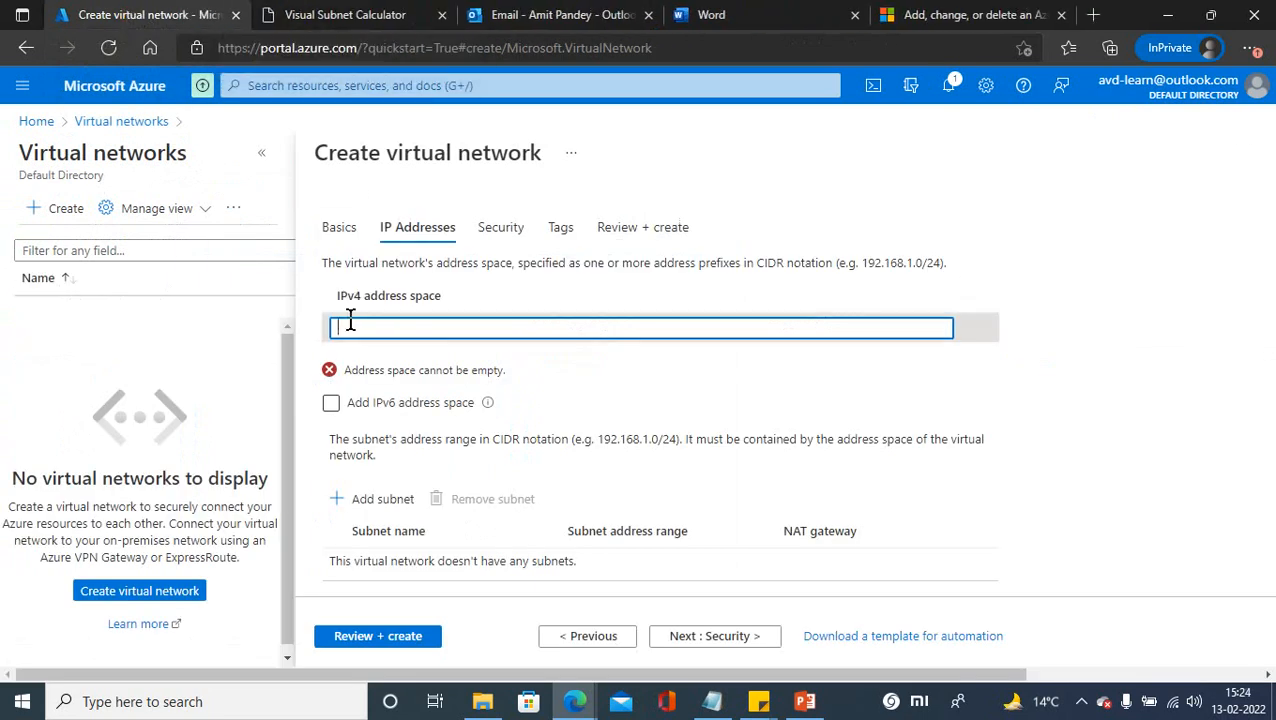
pyautogui.write('10.1.0.0/24')
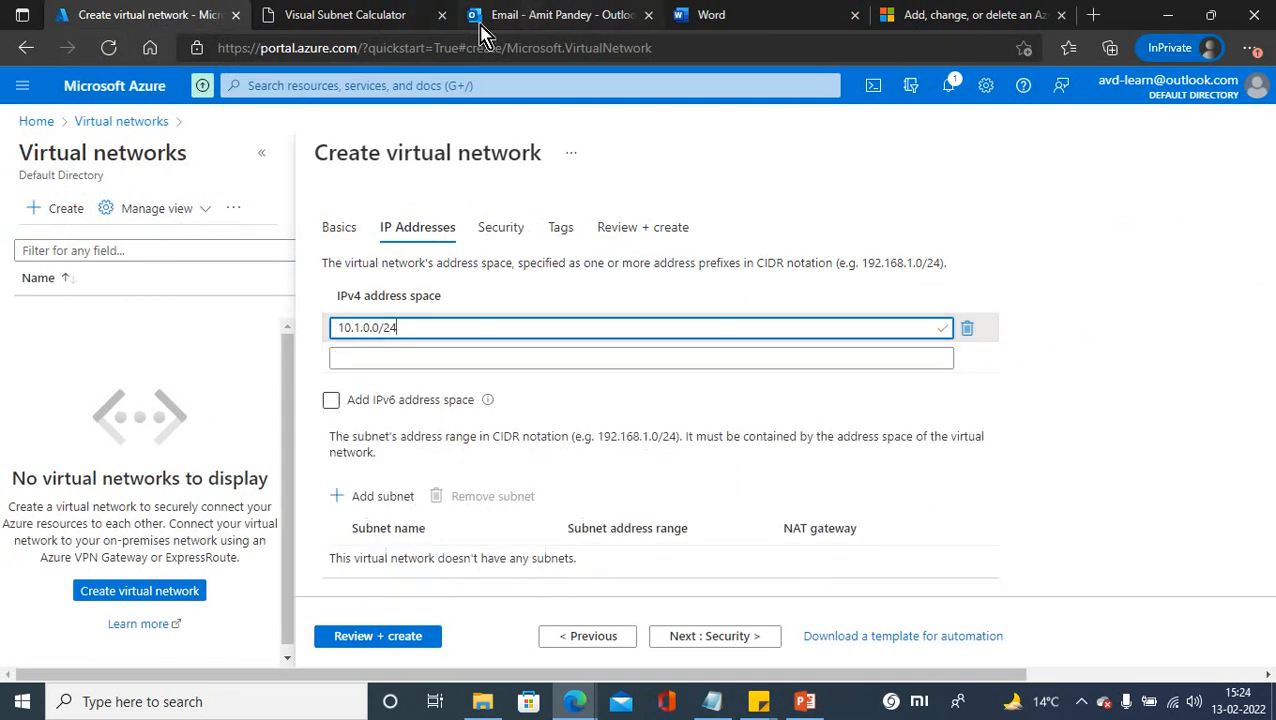
# Check the network mask in the Visual Subnet Calculator and change the virtual network's IPv4 address space to 10.1.0.0/16.
pyautogui.click(410, 15)
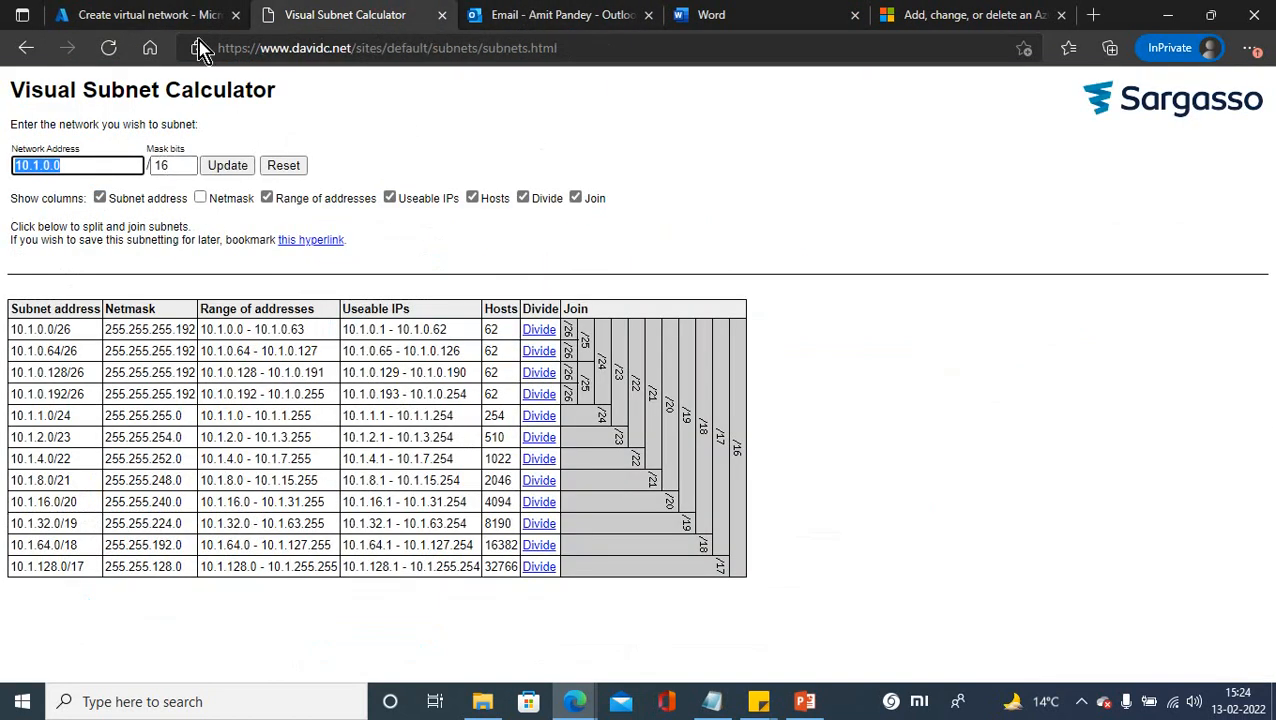
pyautogui.click(158, 15)
pyautogui.press('BackSpace')
pyautogui.press('BackSpace')
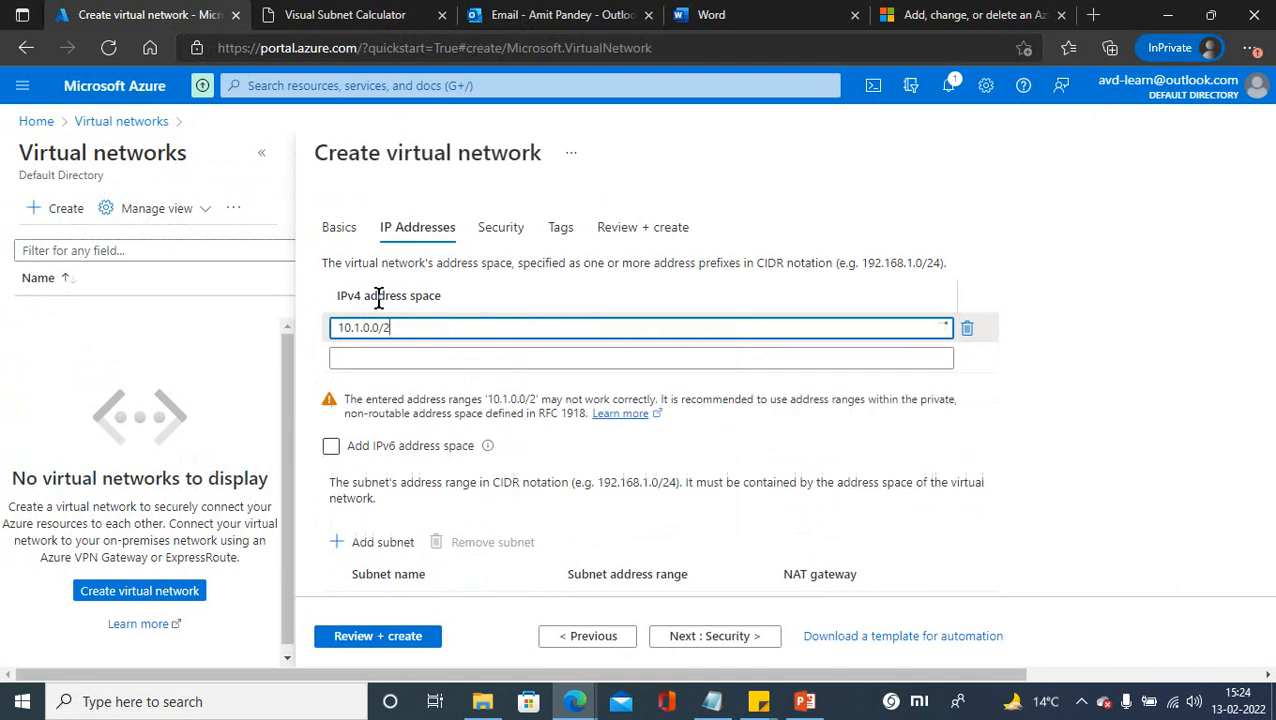
pyautogui.write('16')
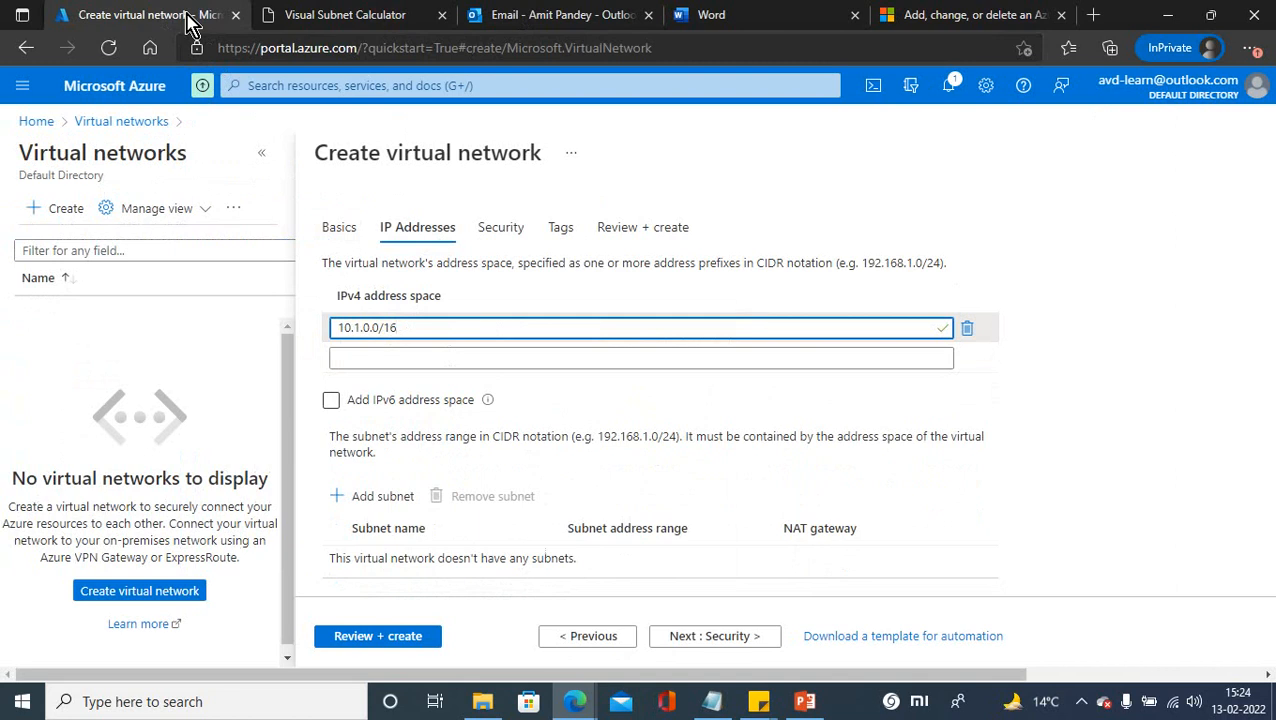
# Add a subnet named test-sub1 with the address range 10.1.0.0/26 copied from the Visual Subnet Calculator.
pyautogui.click(398, 500)
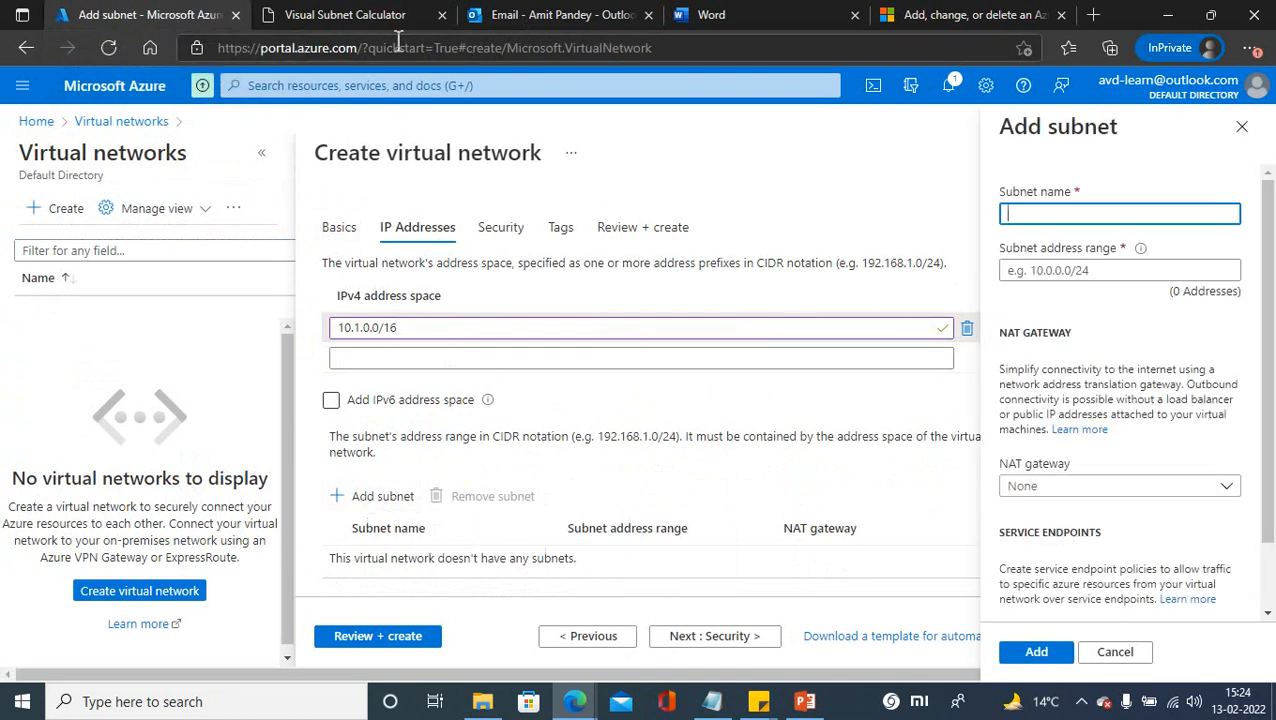
pyautogui.click(347, 18)
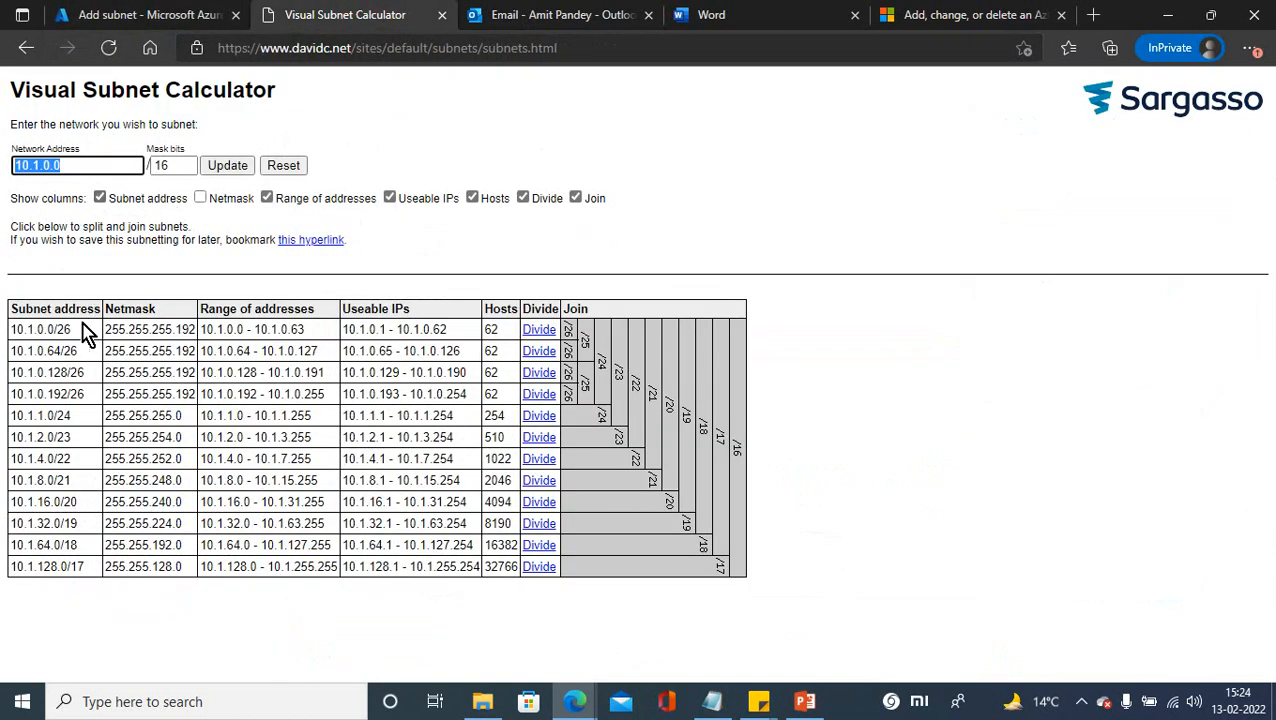
pyautogui.moveTo(85, 331); pyautogui.dragTo(11, 327)
pyautogui.hotkey('ctrl', 'c')
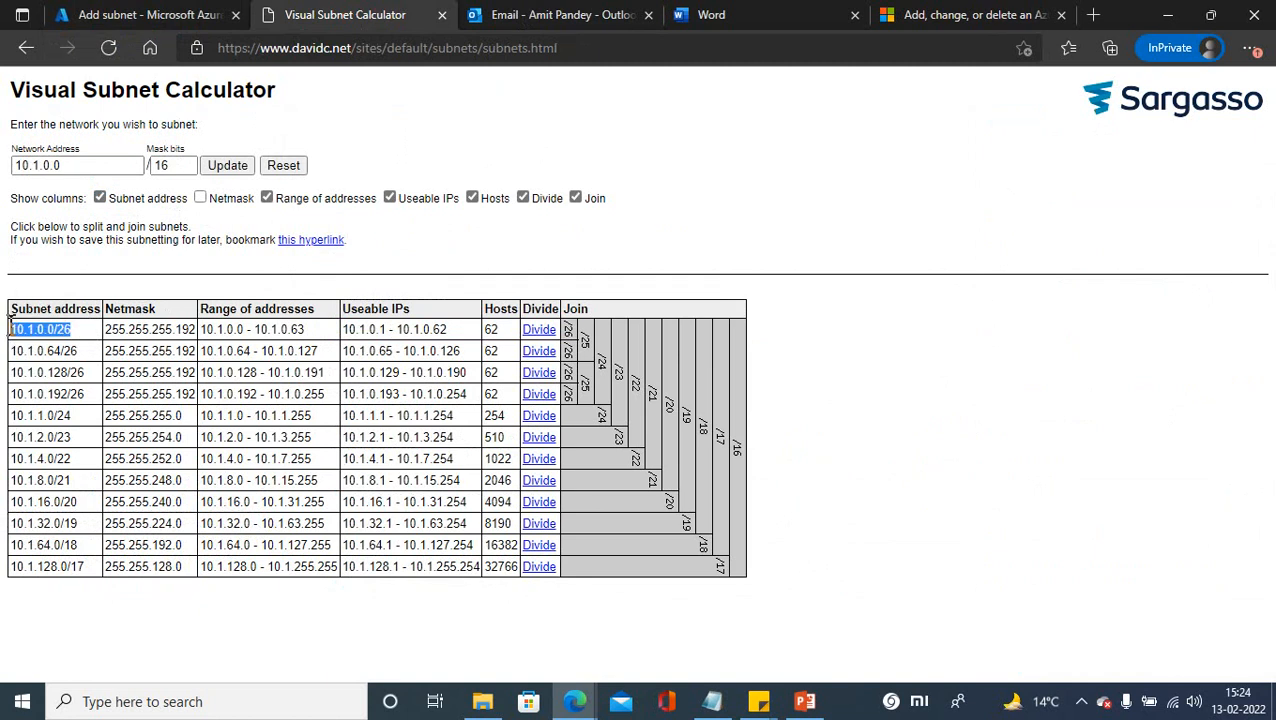
pyautogui.click(160, 18)
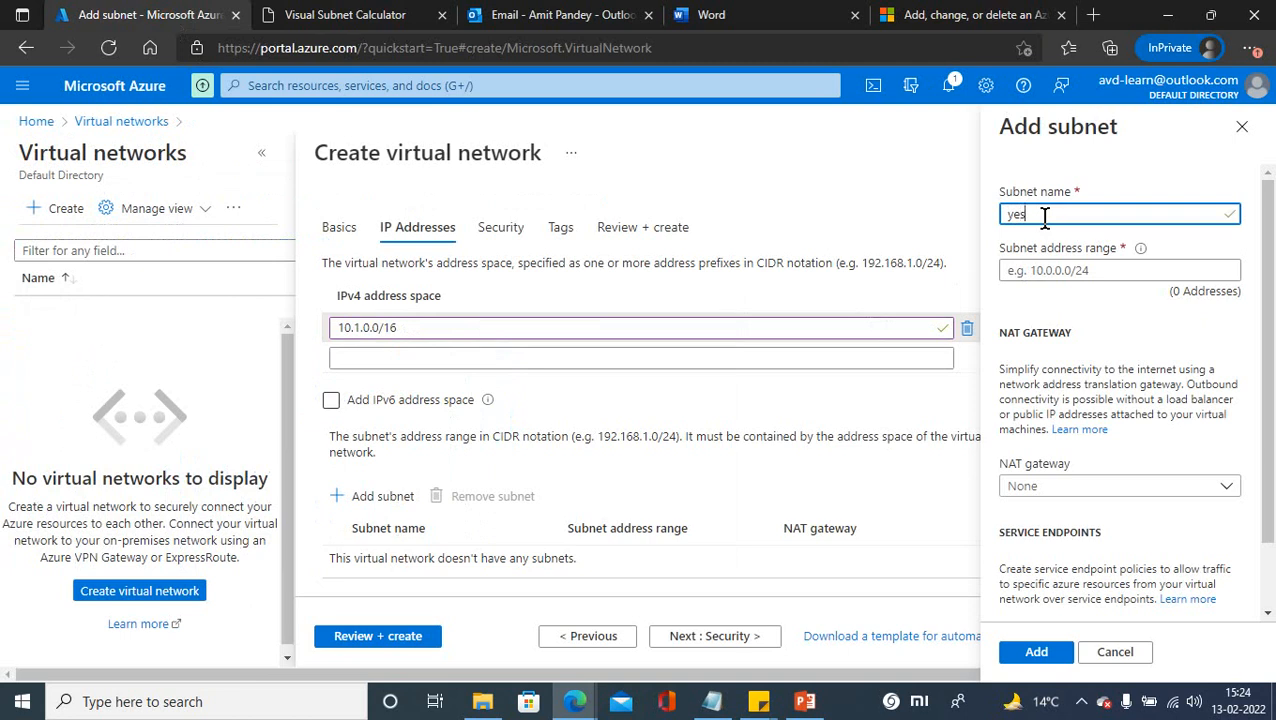
pyautogui.write('test-sub1')
pyautogui.click(1038, 271)
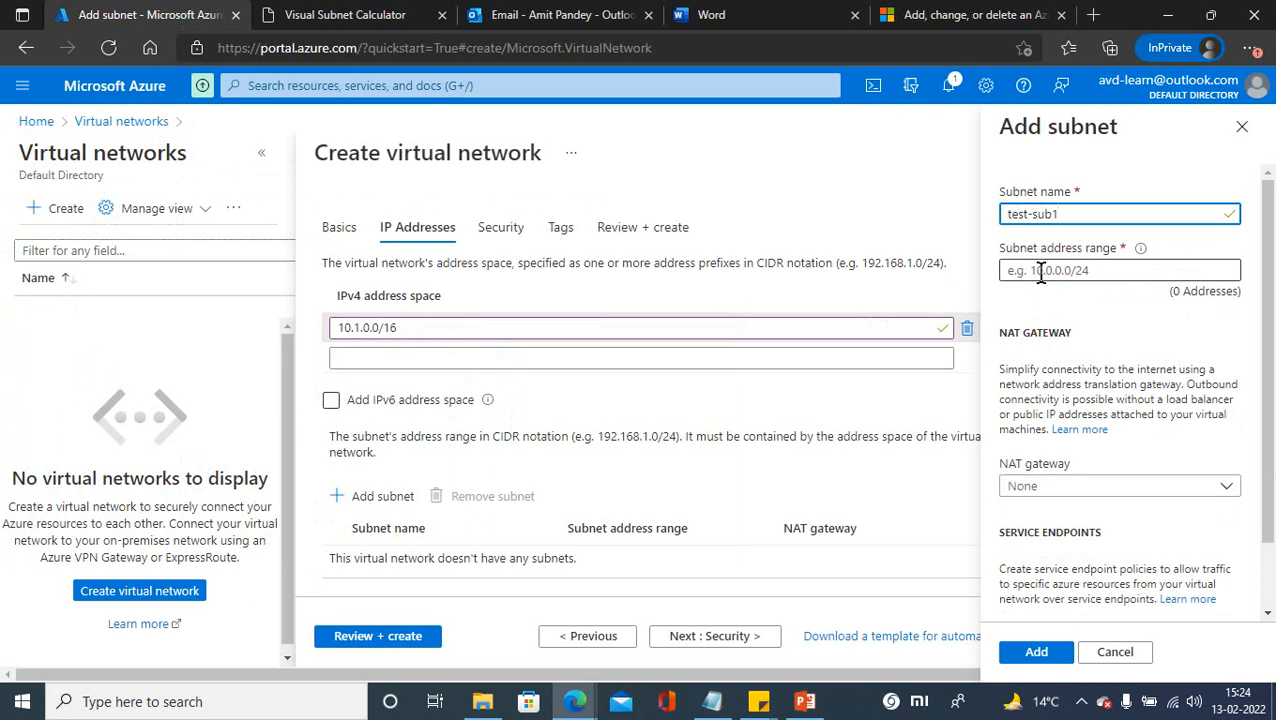
pyautogui.hotkey('ctrl', 'v')
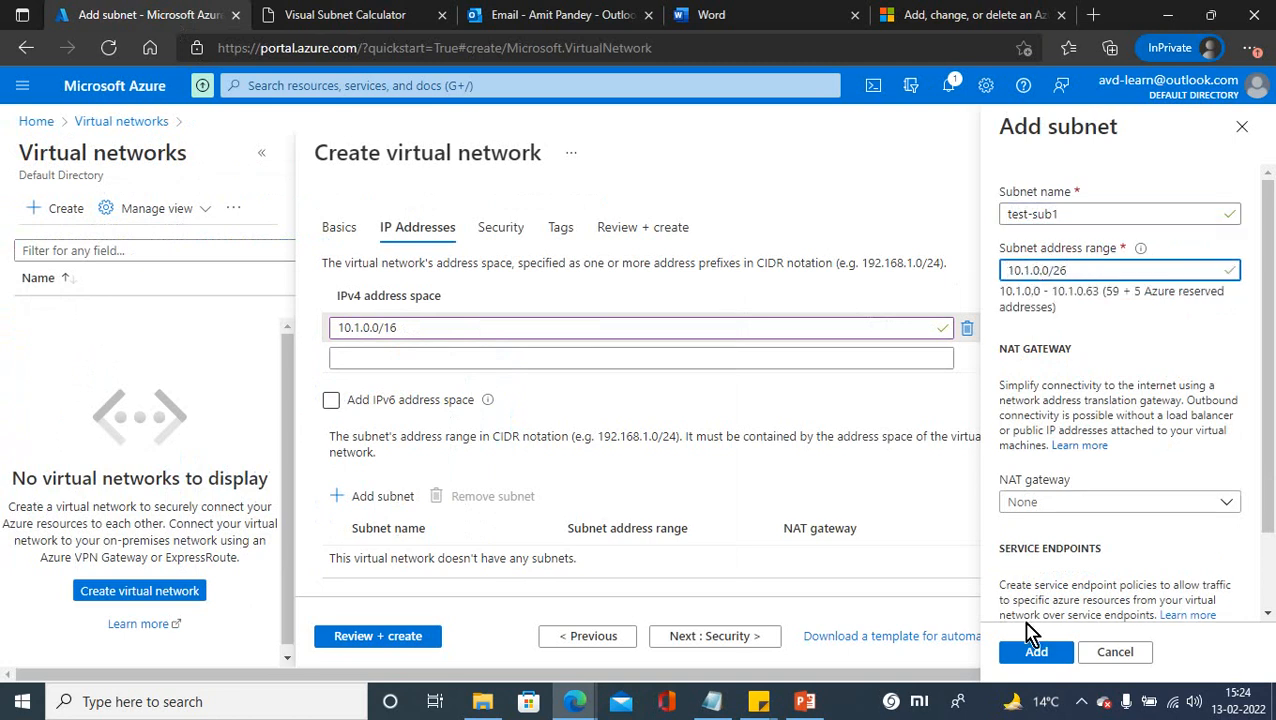
pyautogui.click(1033, 656)
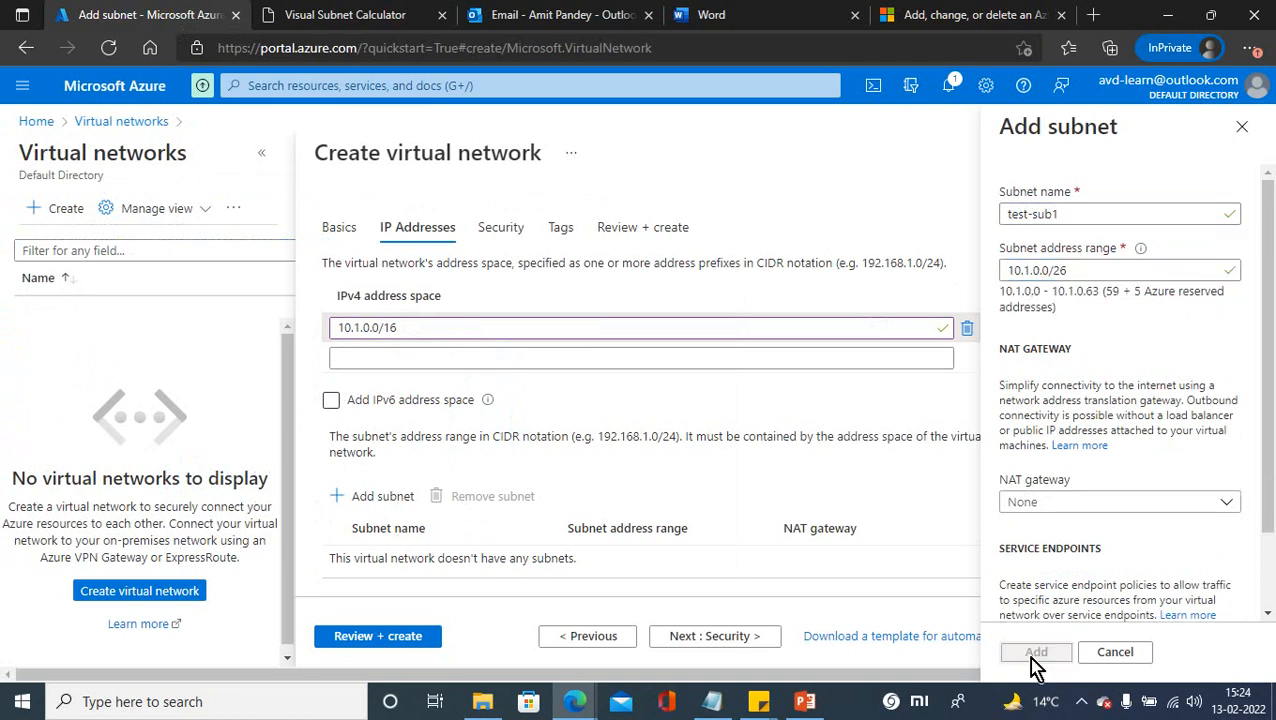
# Add a second subnet named test-sub2 with the address range 10.1.0.64/26 copied from the Visual Subnet Calculator.
pyautogui.click(385, 510)
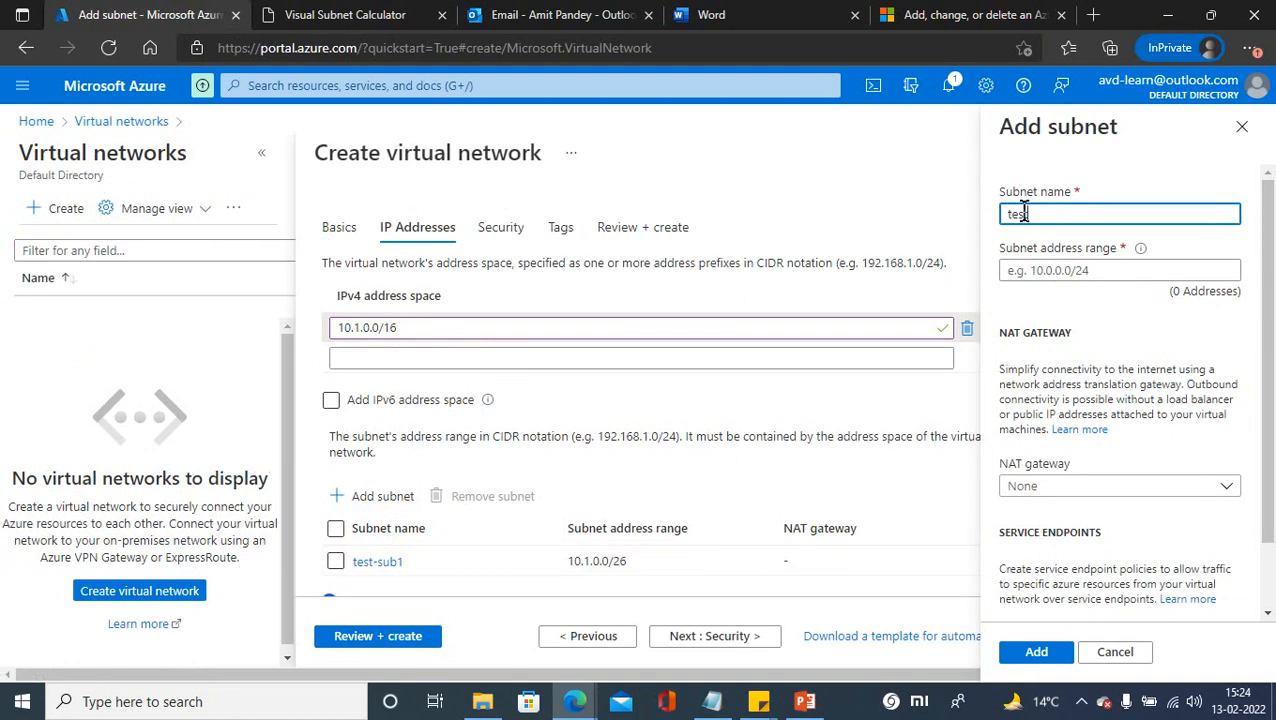
pyautogui.write('test-sub2')
pyautogui.click(372, 15)
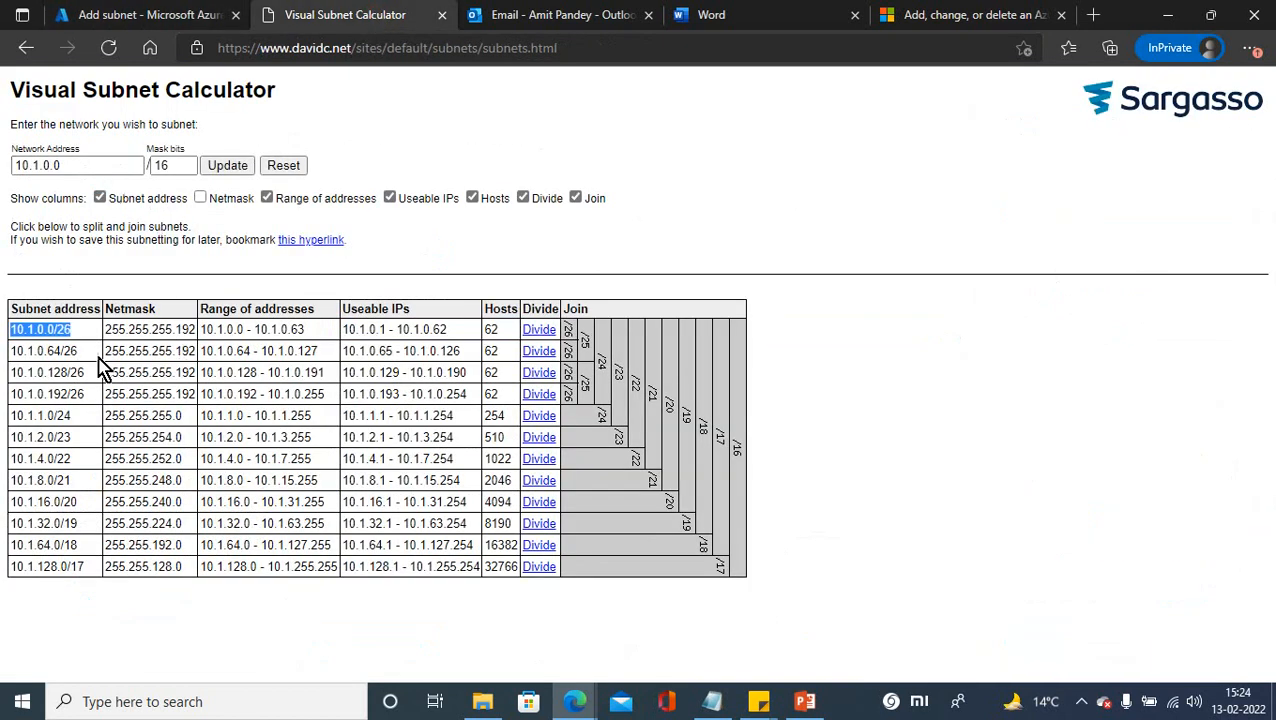
pyautogui.moveTo(85, 351); pyautogui.dragTo(5, 358)
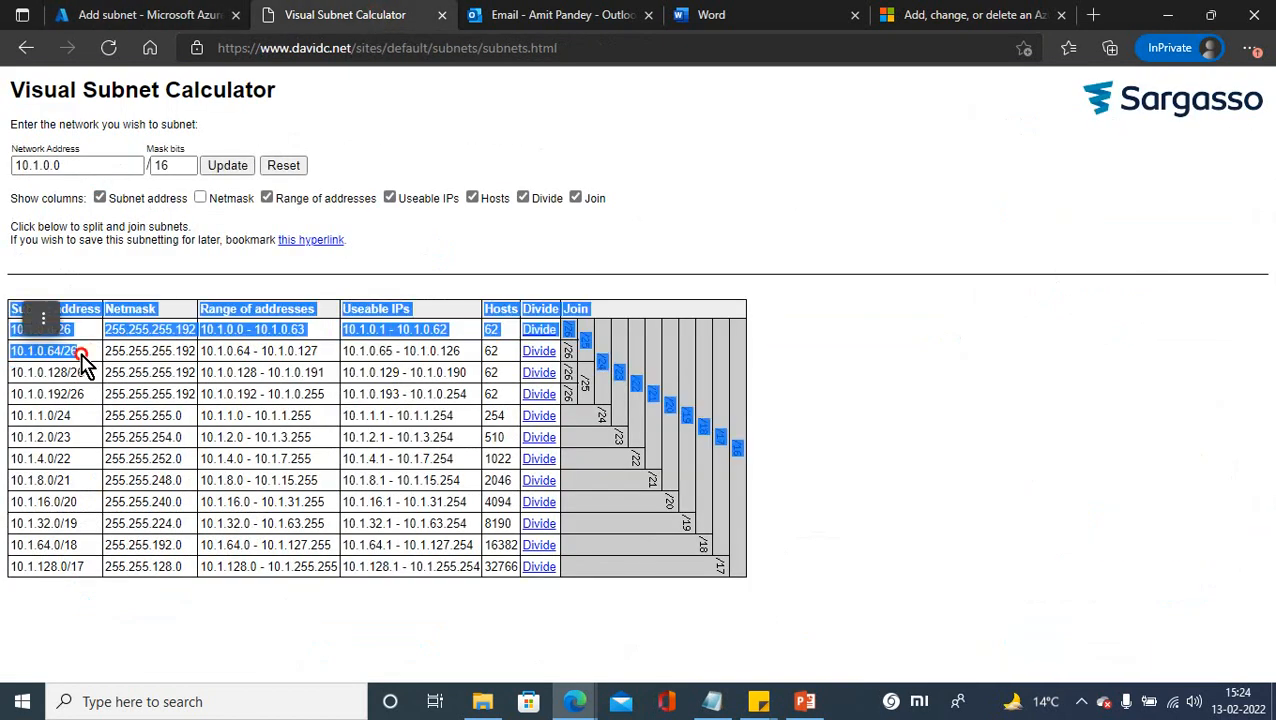
pyautogui.moveTo(85, 364); pyautogui.dragTo(12, 352)
pyautogui.hotkey('ctrl', 'c')
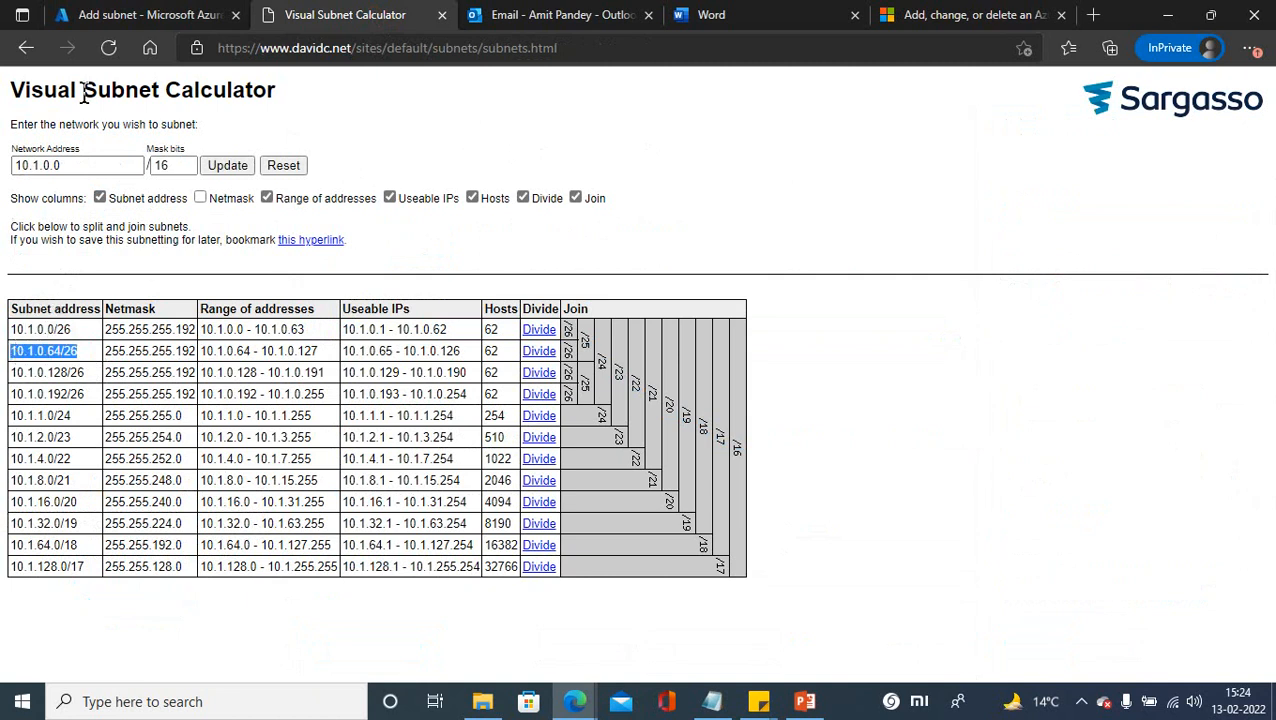
pyautogui.click(158, 15)
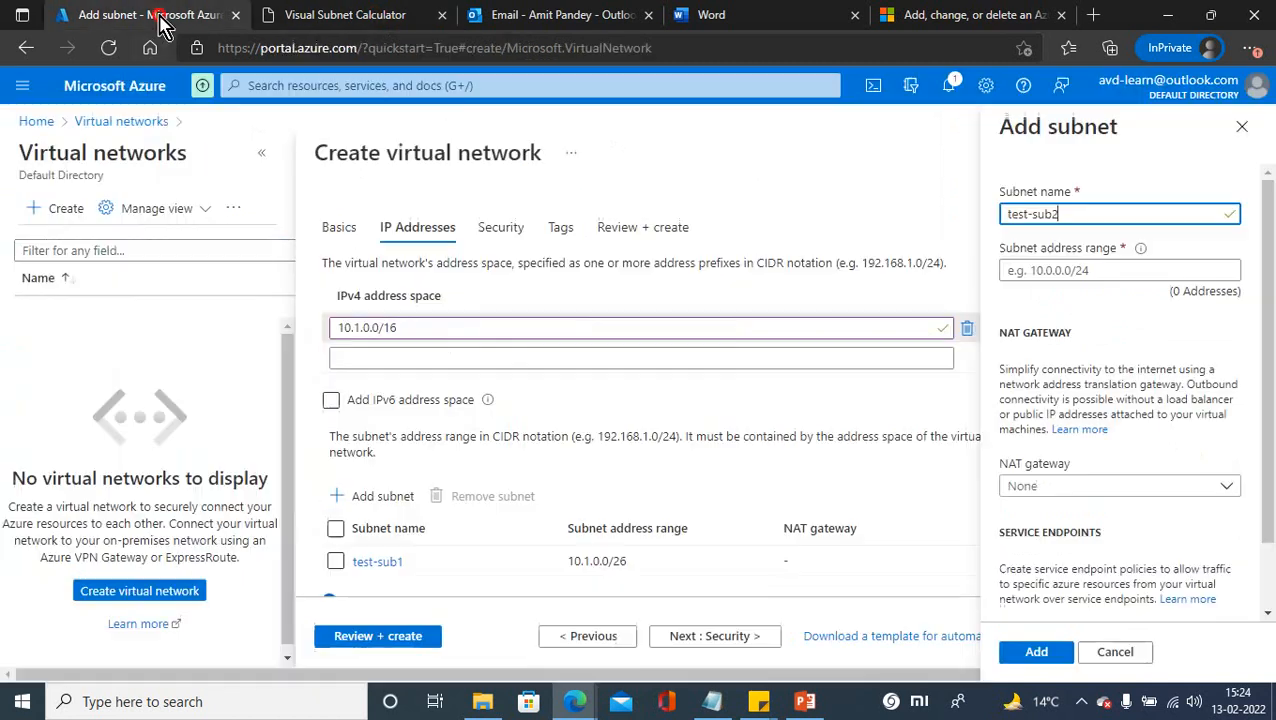
pyautogui.click(1060, 272)
pyautogui.hotkey('ctrl', 'v')
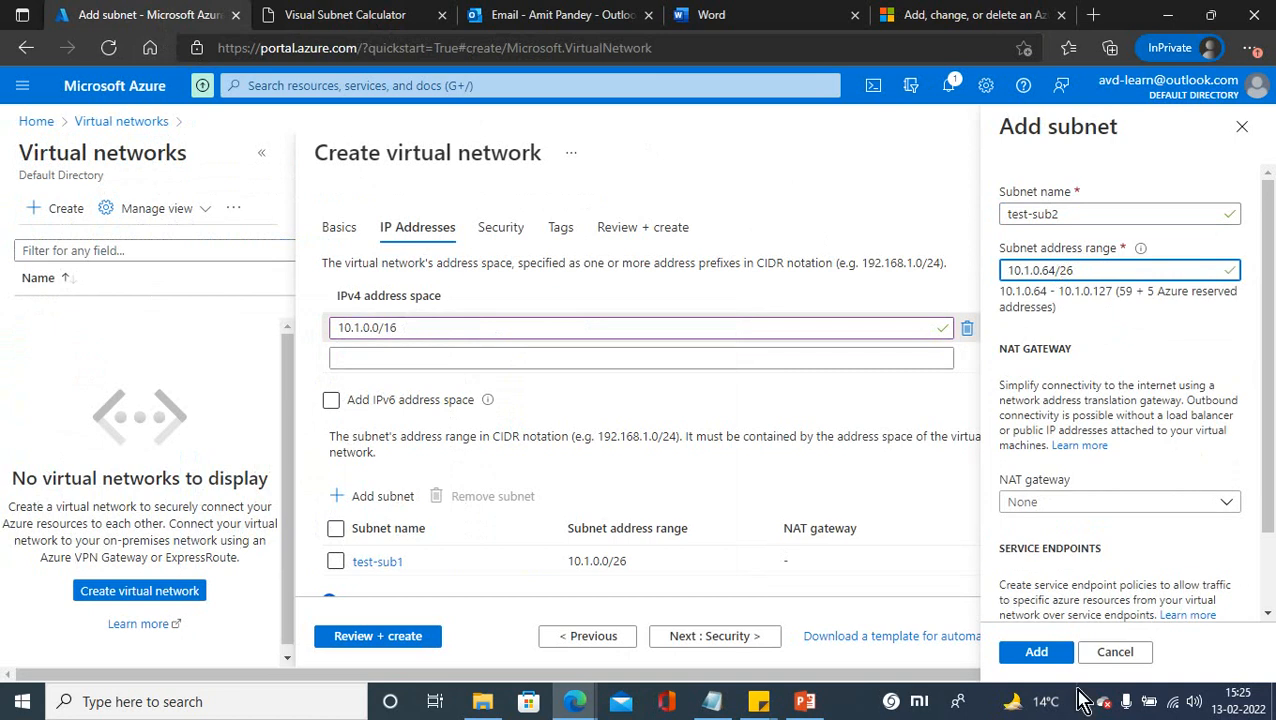
pyautogui.click(1036, 652)
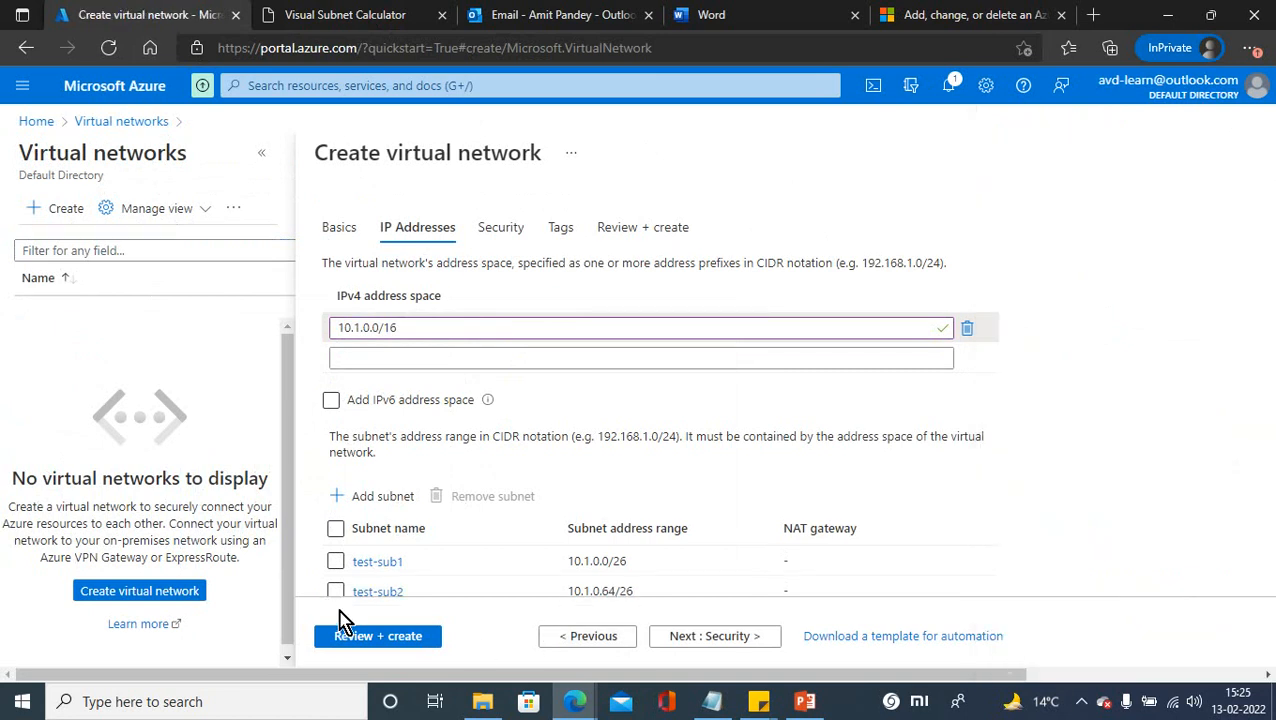
# Enable BastionHost in the virtual network's security settings to view its required fields, and set it back to Disable.
pyautogui.click(687, 637)
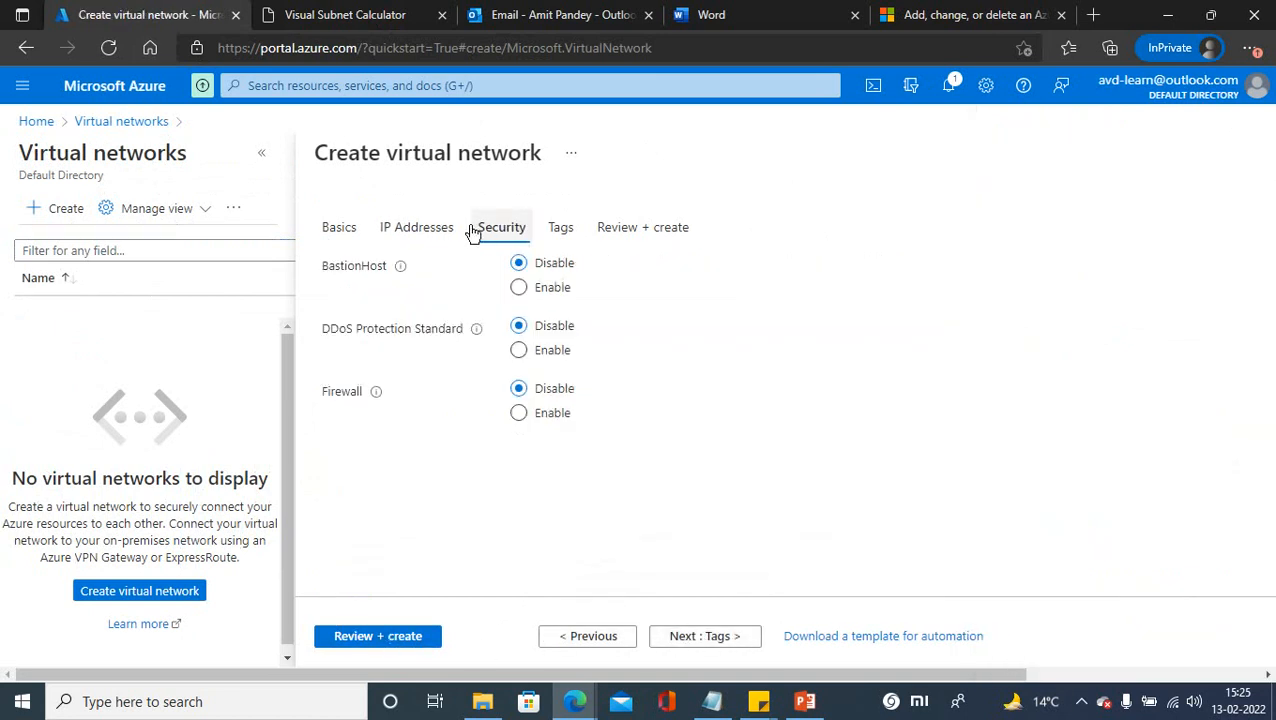
pyautogui.click(518, 288)
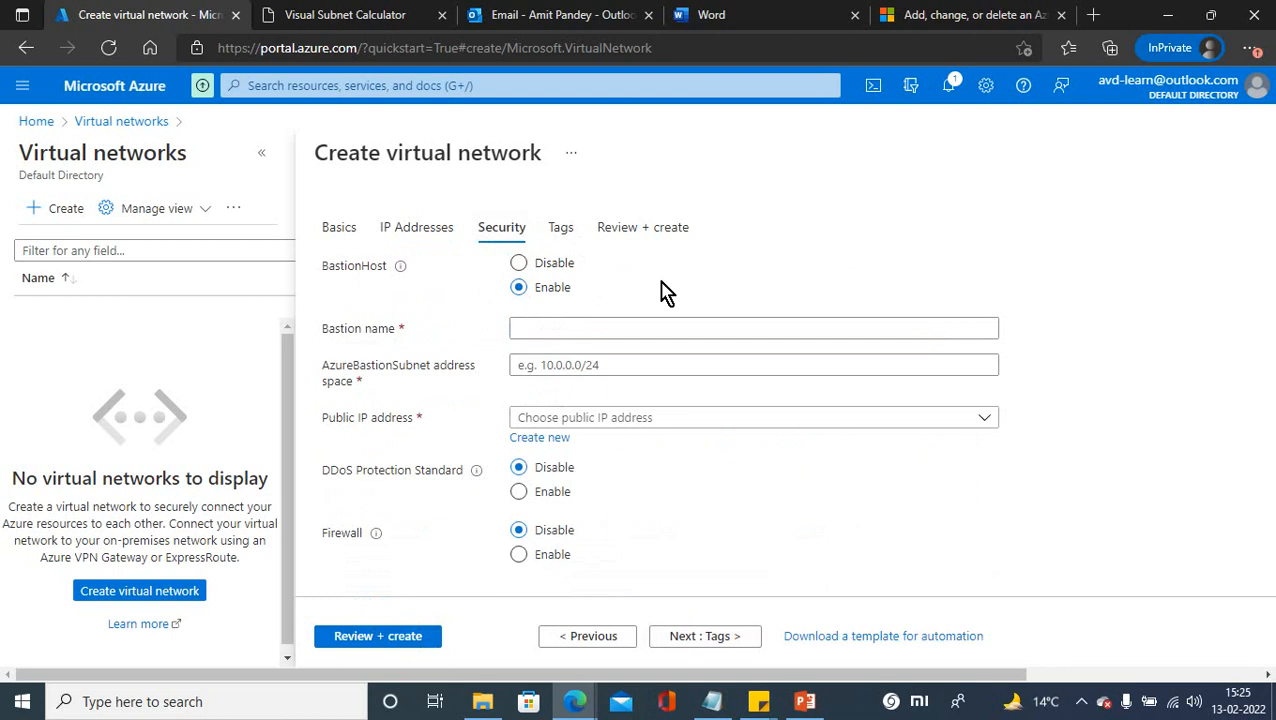
pyautogui.click(518, 263)
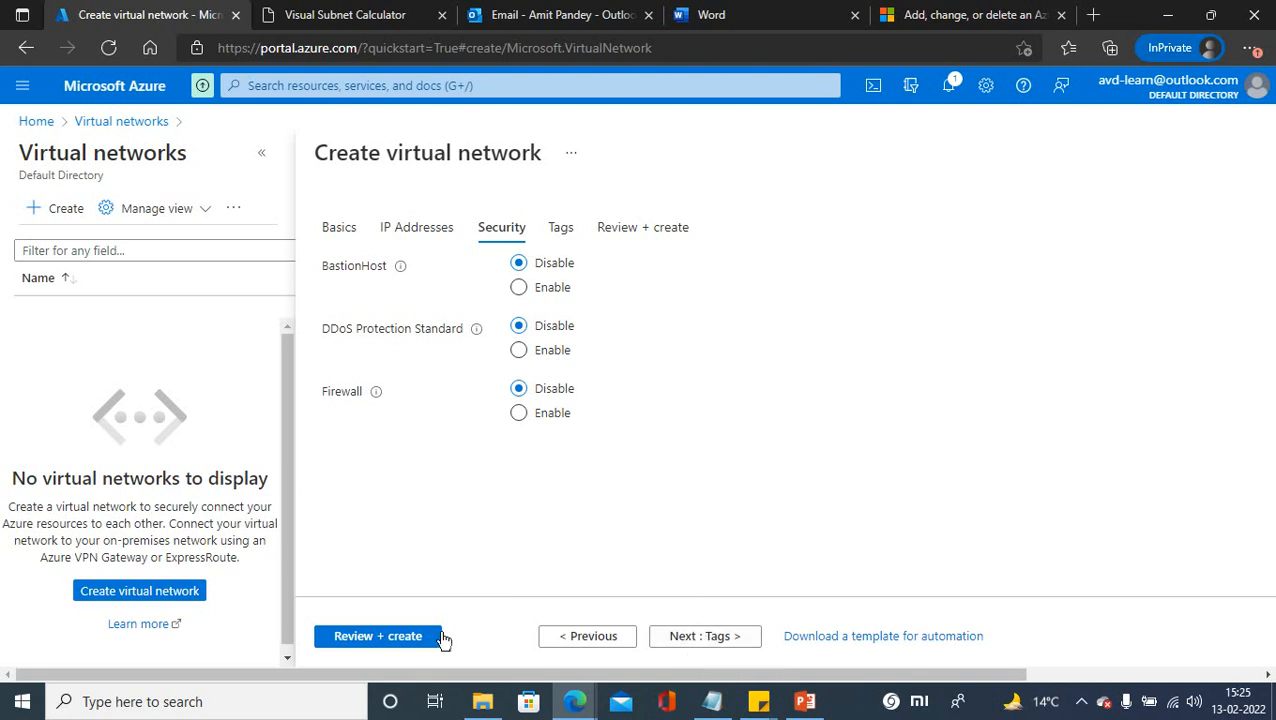
# Tag the virtual network with the name bastion and value test, and proceed to the final review.
pyautogui.click(700, 638)
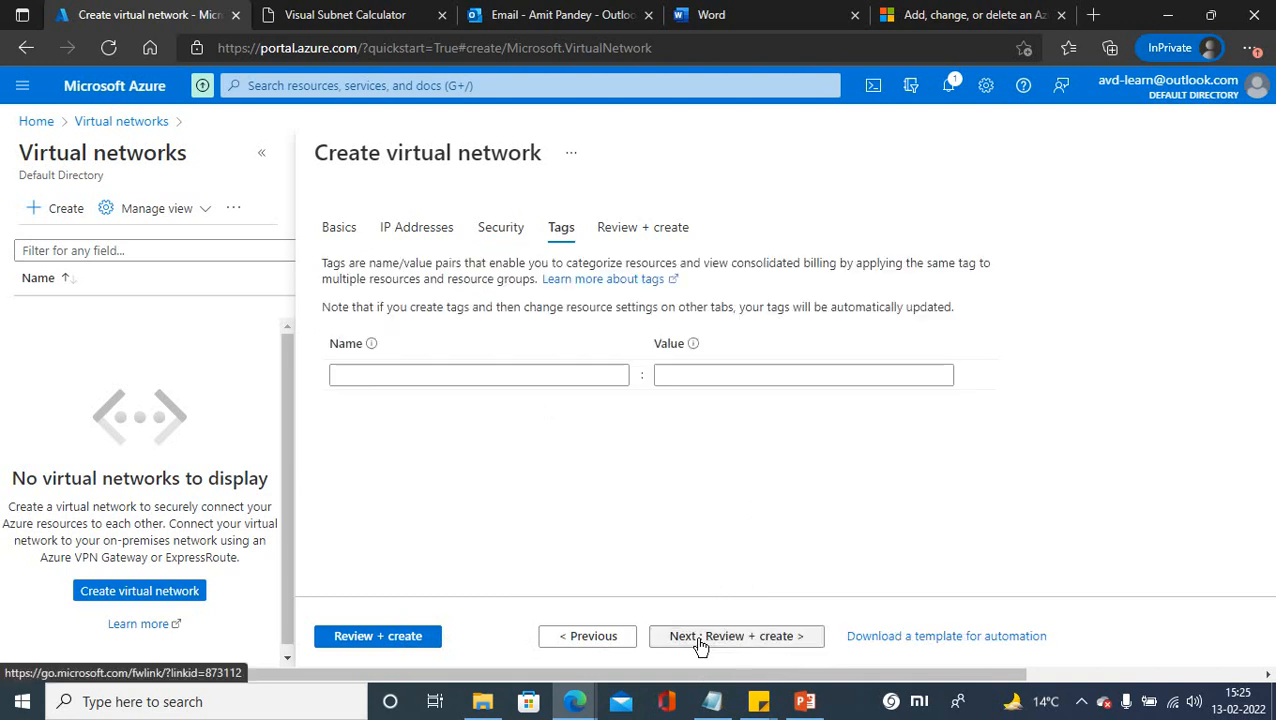
pyautogui.click(431, 374)
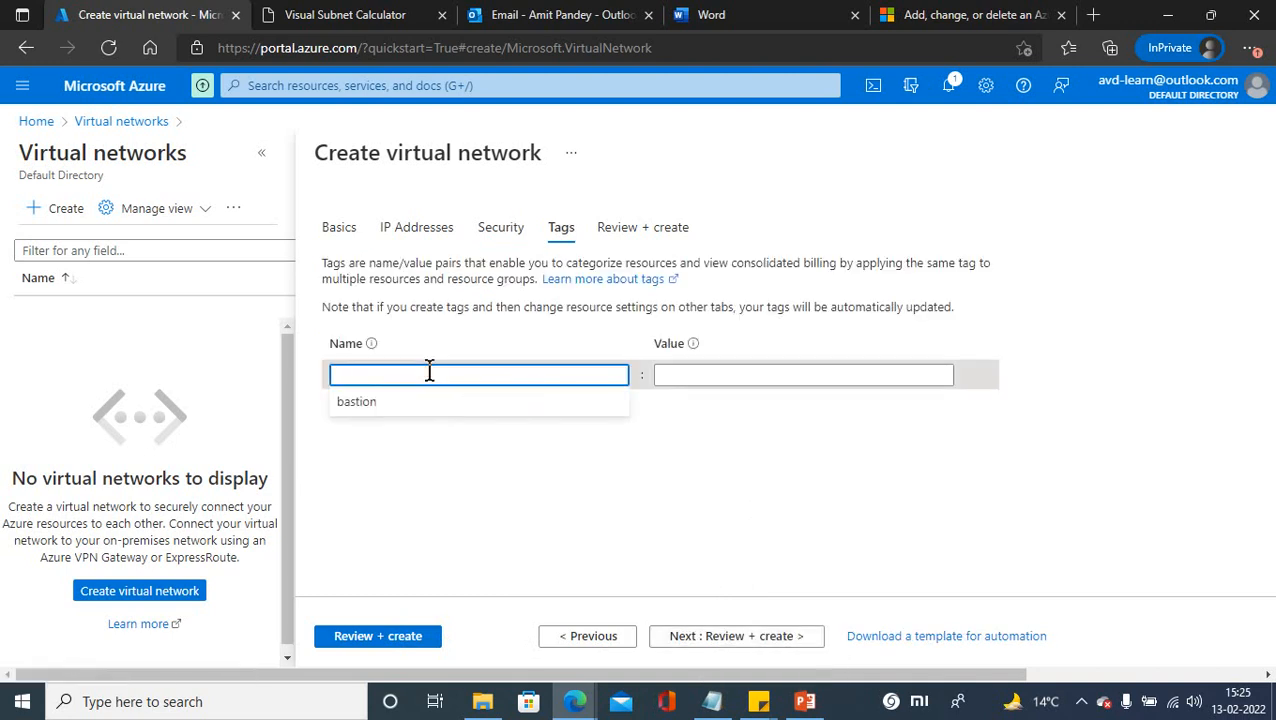
pyautogui.click(399, 401)
pyautogui.click(702, 377)
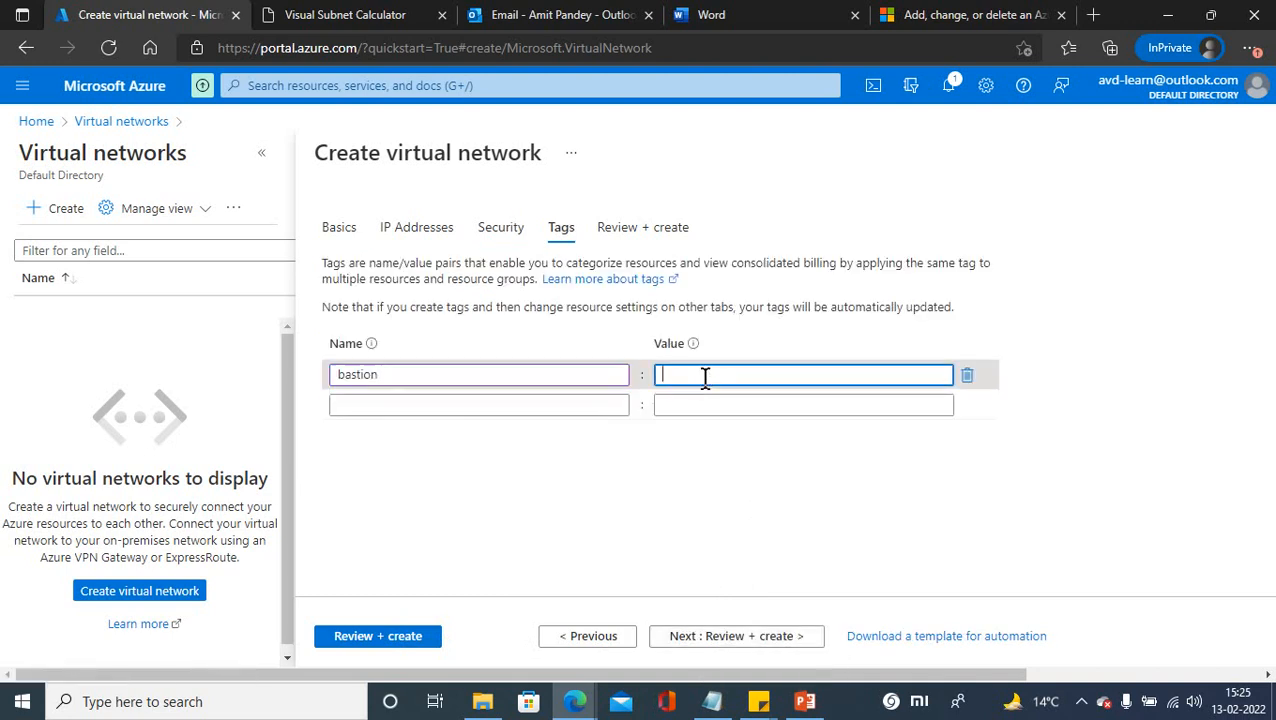
pyautogui.click(694, 405)
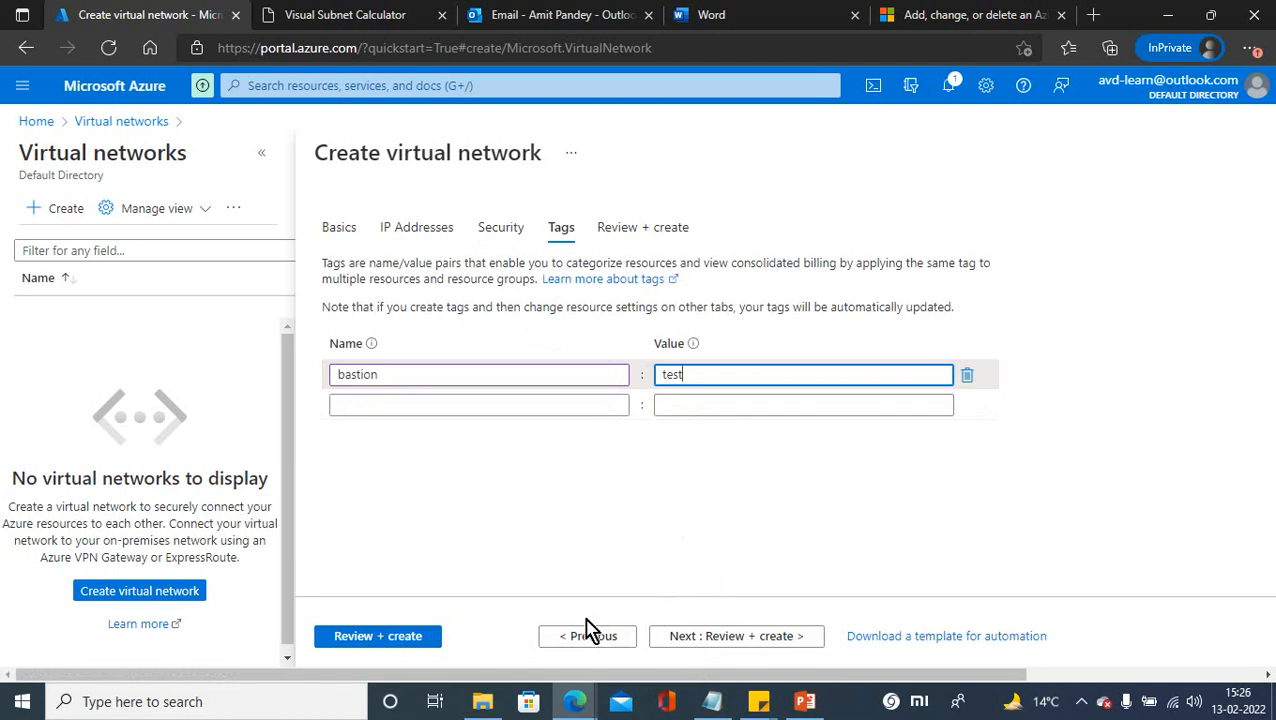
pyautogui.click(779, 637)
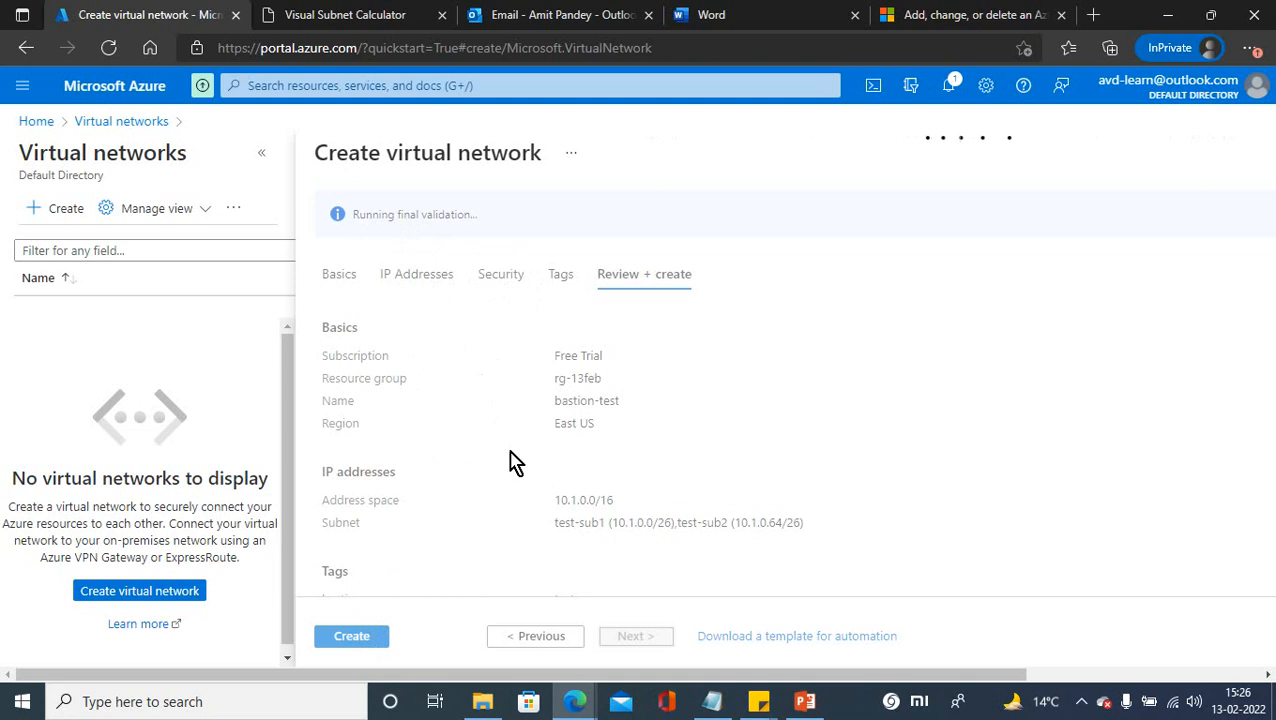
# Return to the security settings, enable BastionHost and name the bastion bastion-vm.
pyautogui.click(497, 276)
pyautogui.click(518, 292)
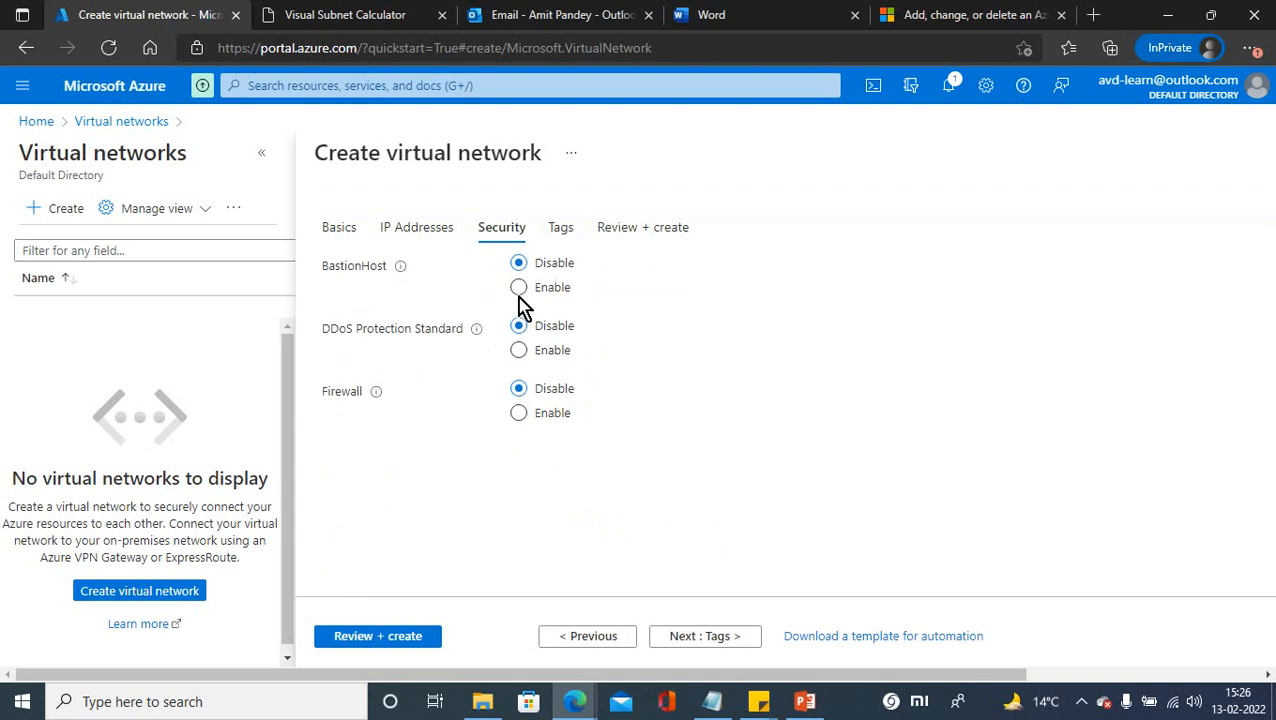
pyautogui.click(518, 288)
pyautogui.click(538, 328)
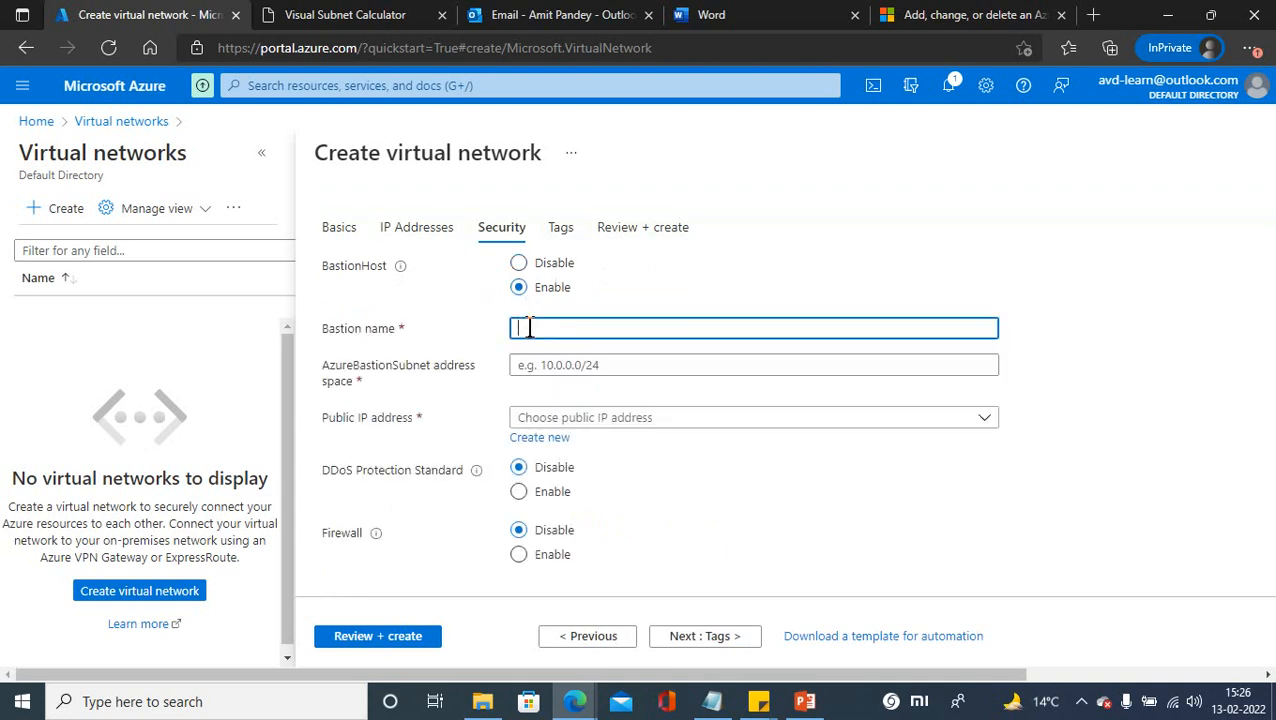
pyautogui.write('bastion-vm')
# Try 10.1.0.0/16 as the AzureBastionSubnet address space and check it against the network's address space and existing subnets.
pyautogui.click(550, 365)
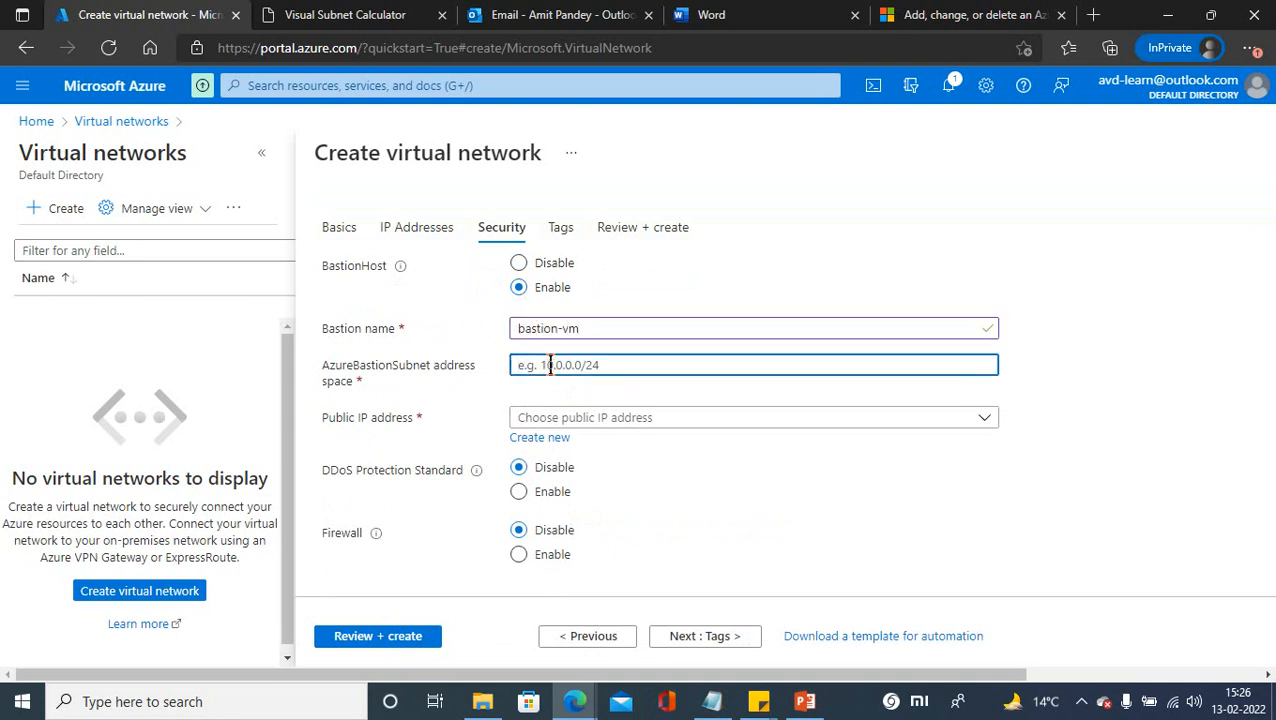
pyautogui.write('10.')
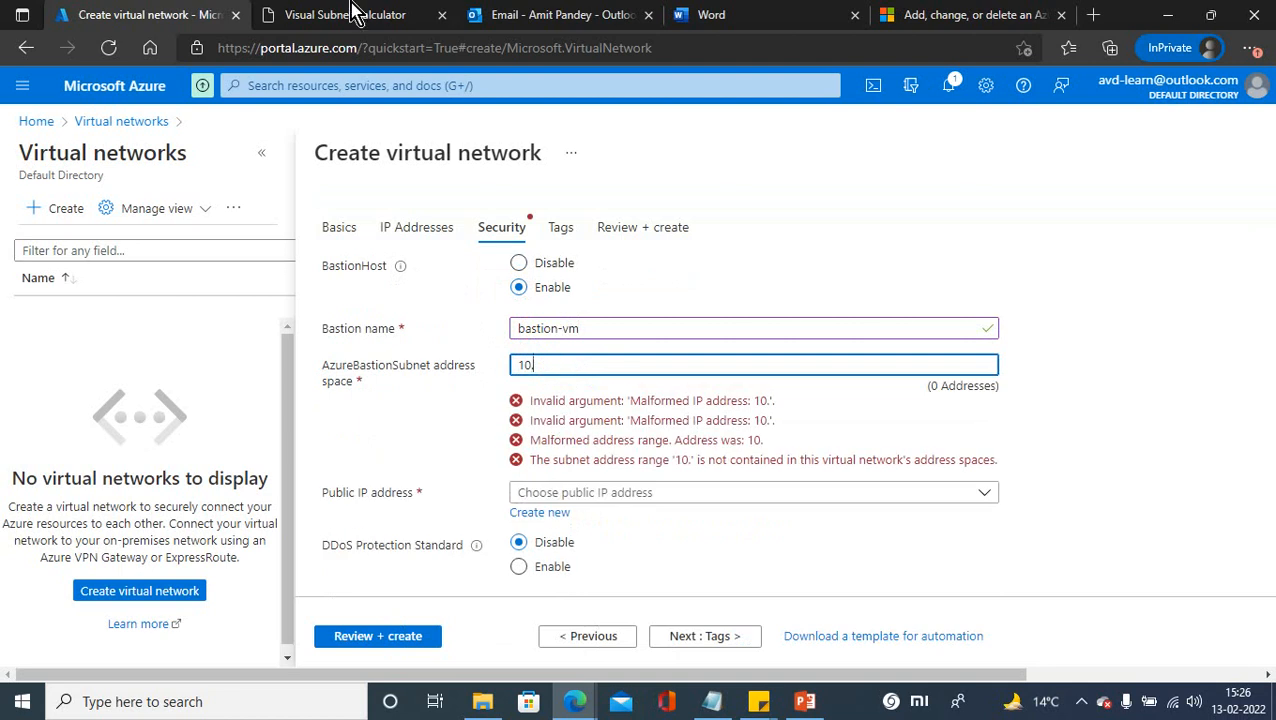
pyautogui.click(322, 22)
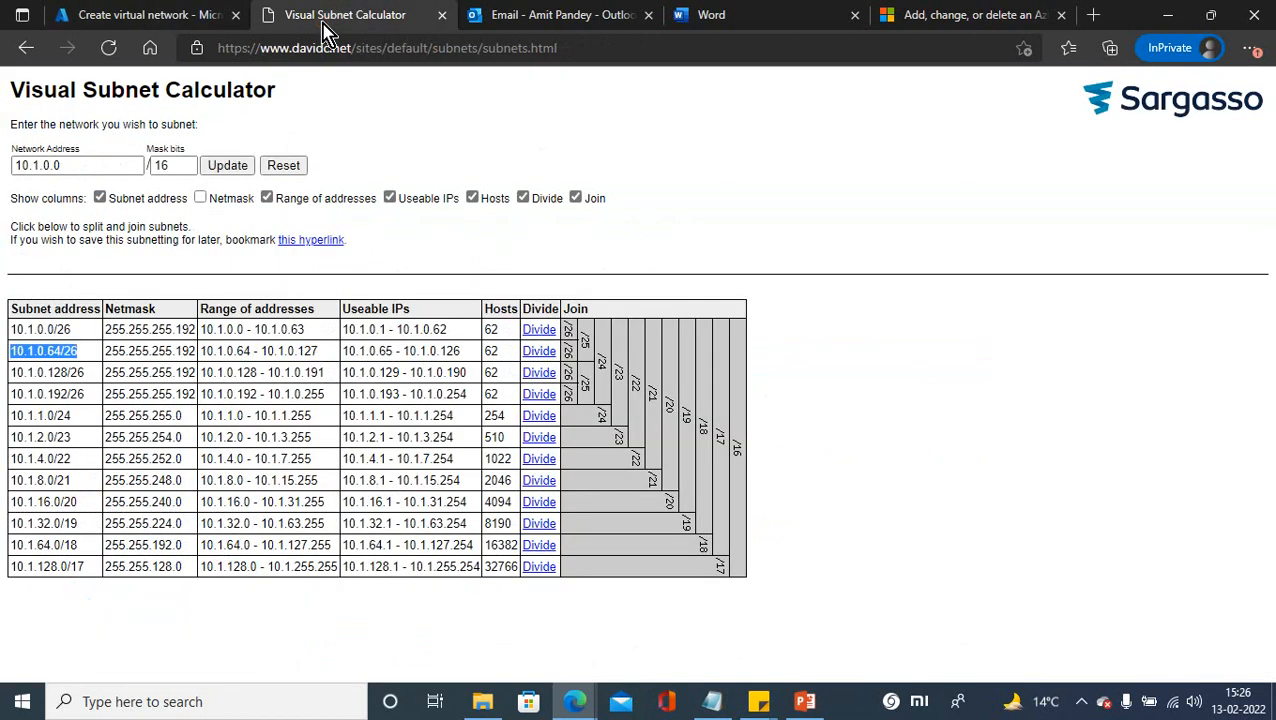
pyautogui.click(190, 18)
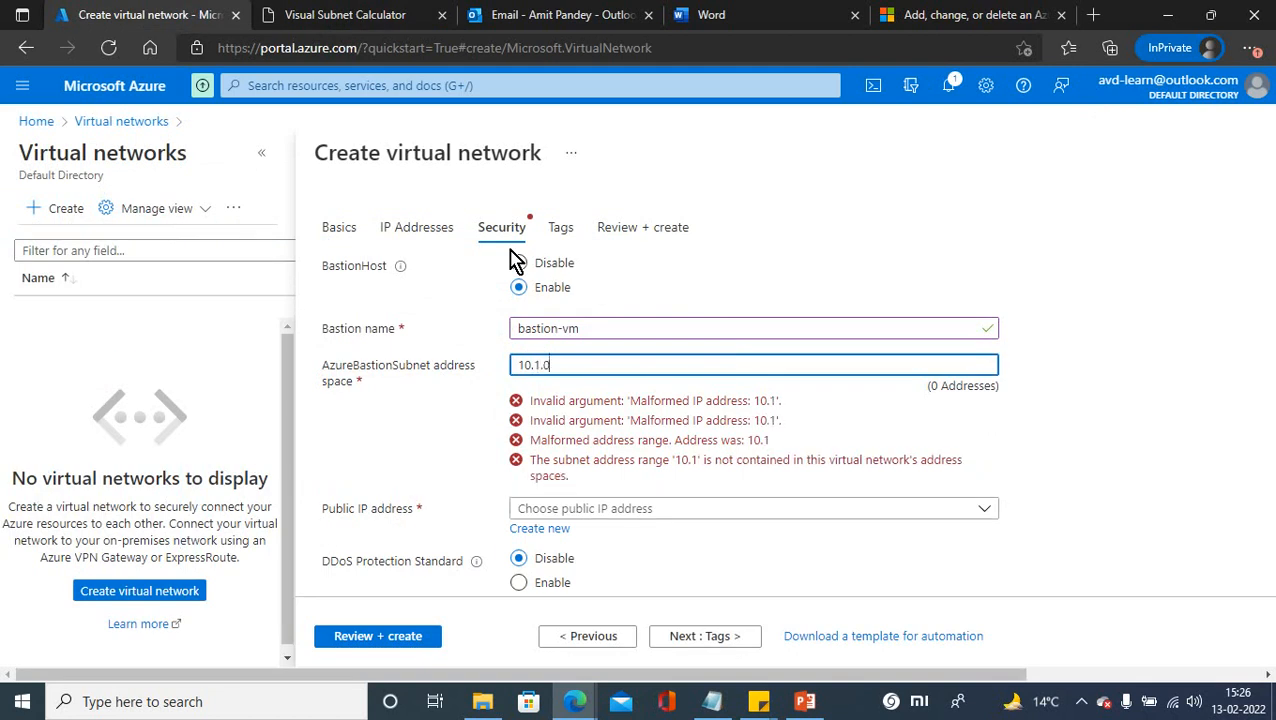
pyautogui.write('/')
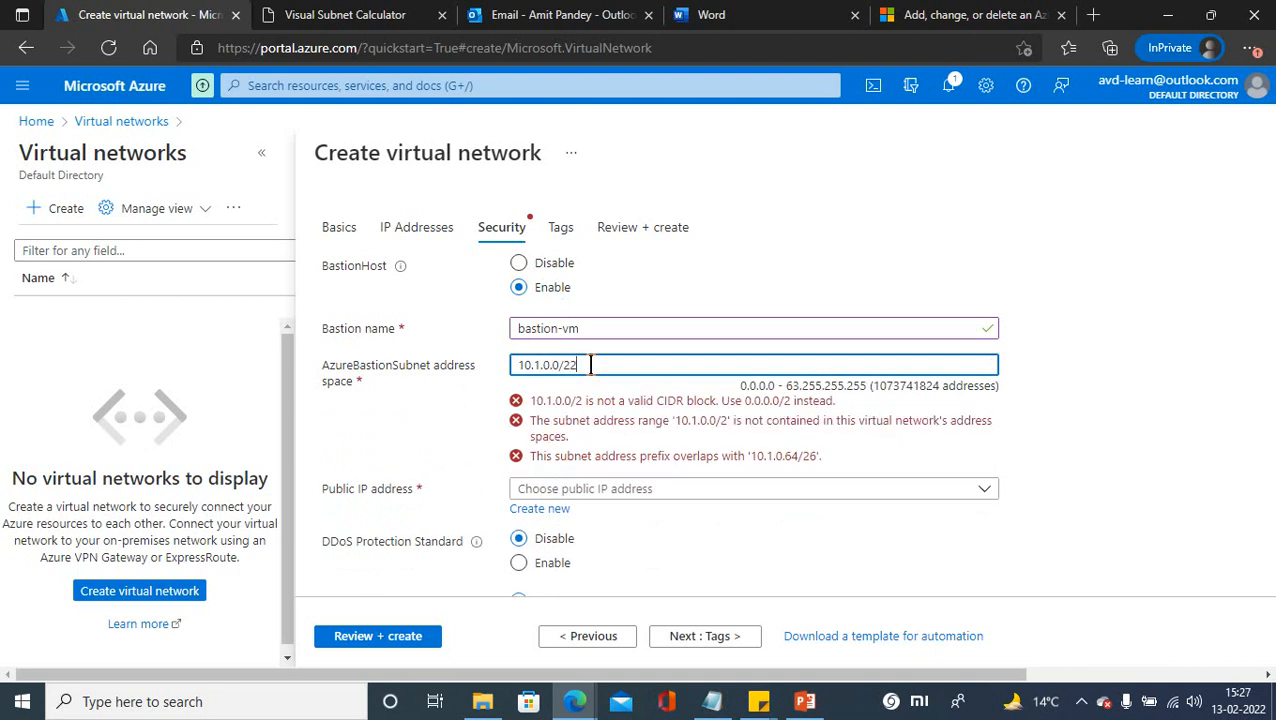
pyautogui.write('2')
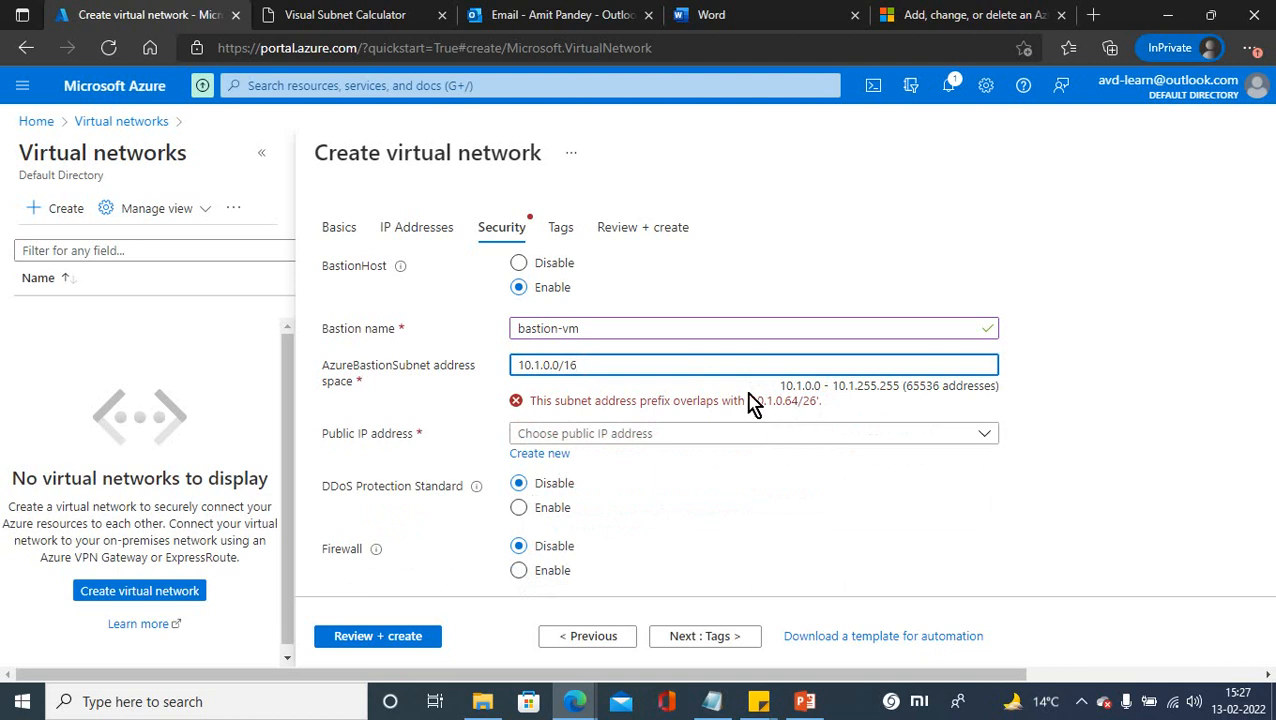
pyautogui.click(418, 225)
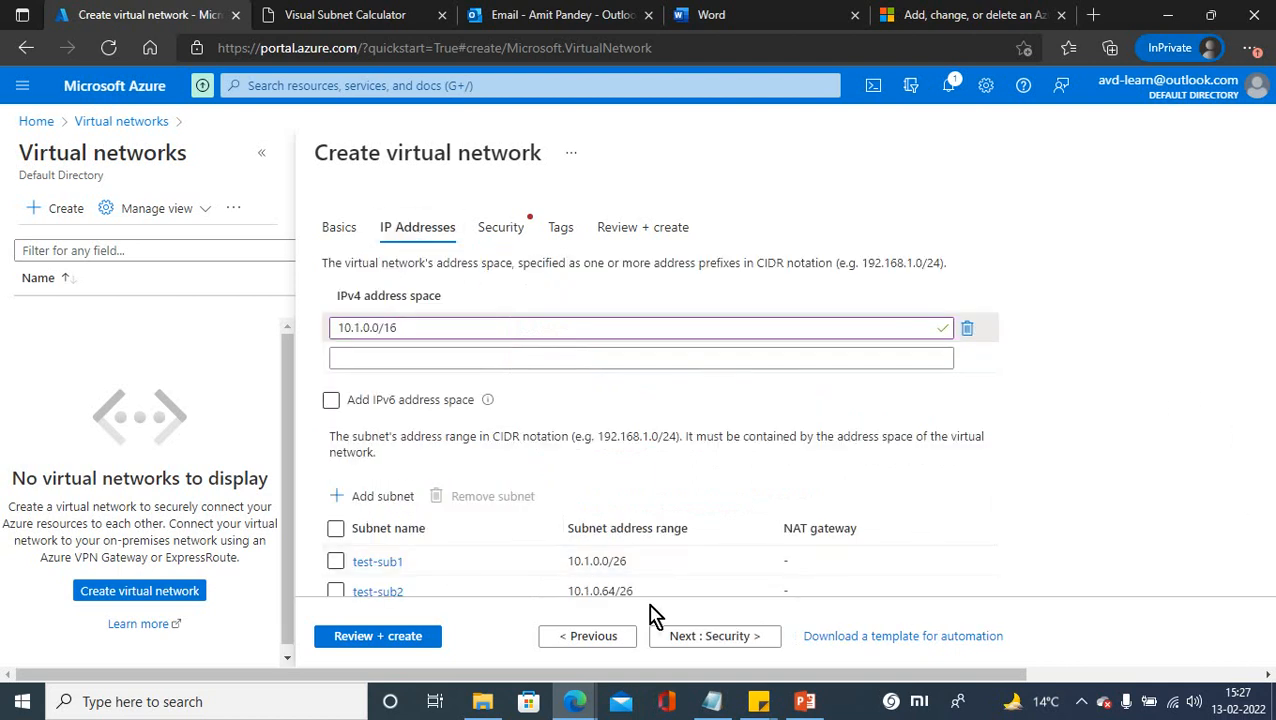
pyautogui.click(491, 230)
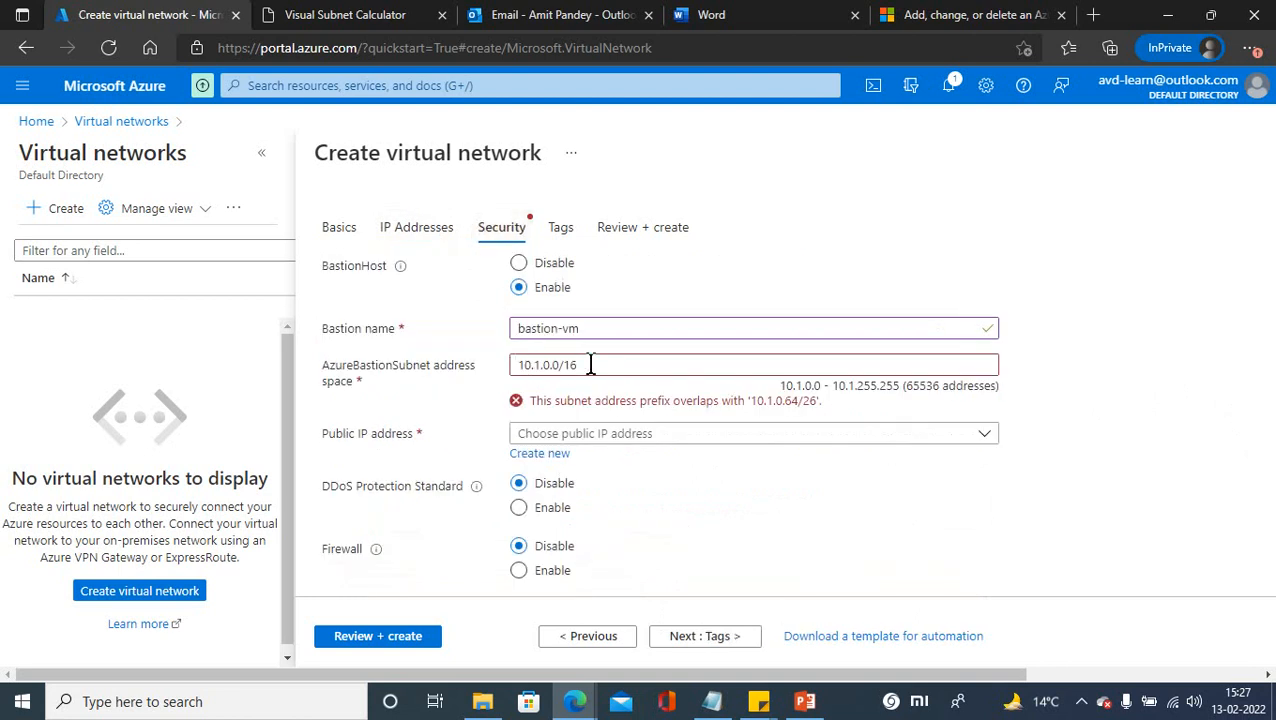
# Switch to the AzureBastion.pptx presentation in PowerPoint and look through slides 4 to 9 for the AzureBastionSubnet address space example.
pyautogui.click(805, 703)
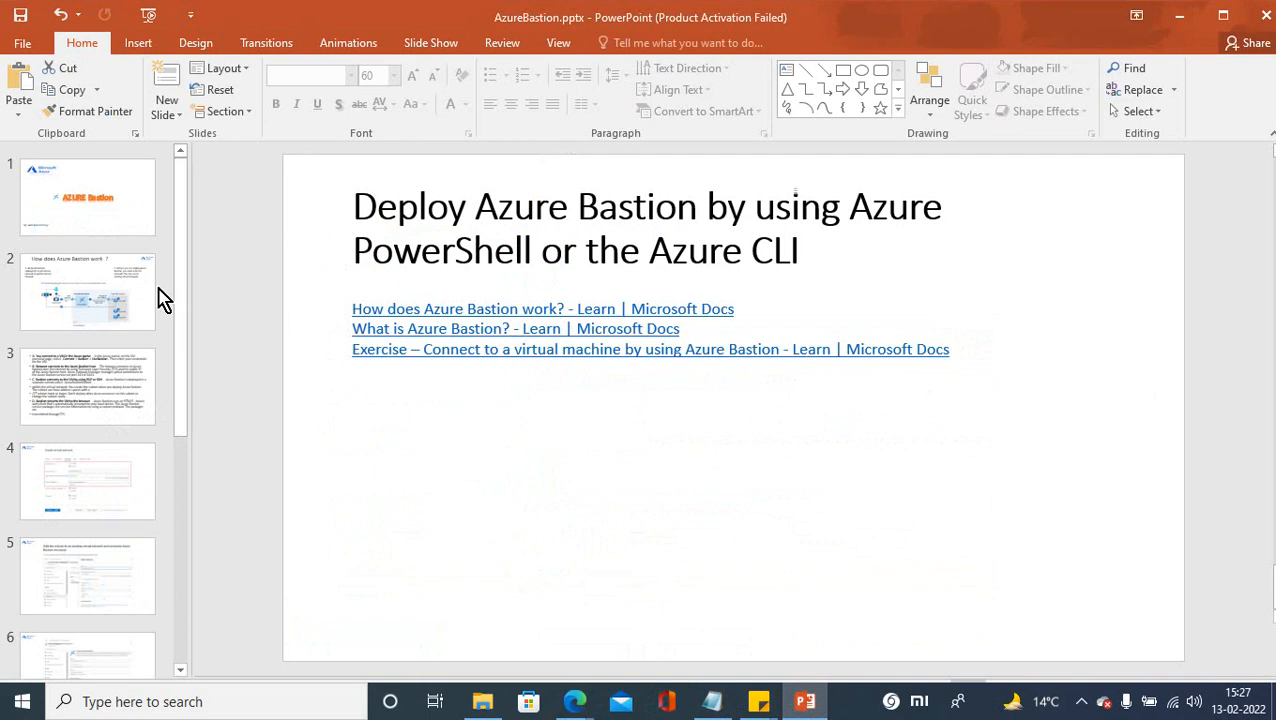
pyautogui.click(114, 484)
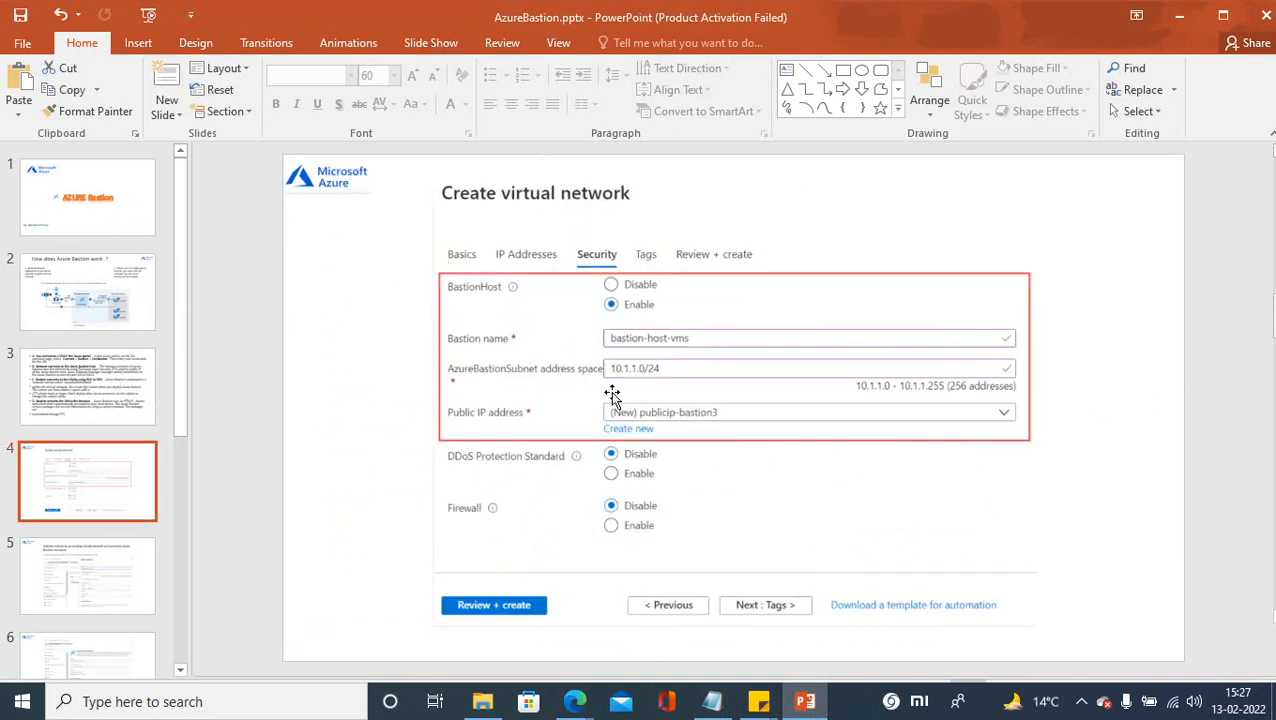
pyautogui.click(110, 578)
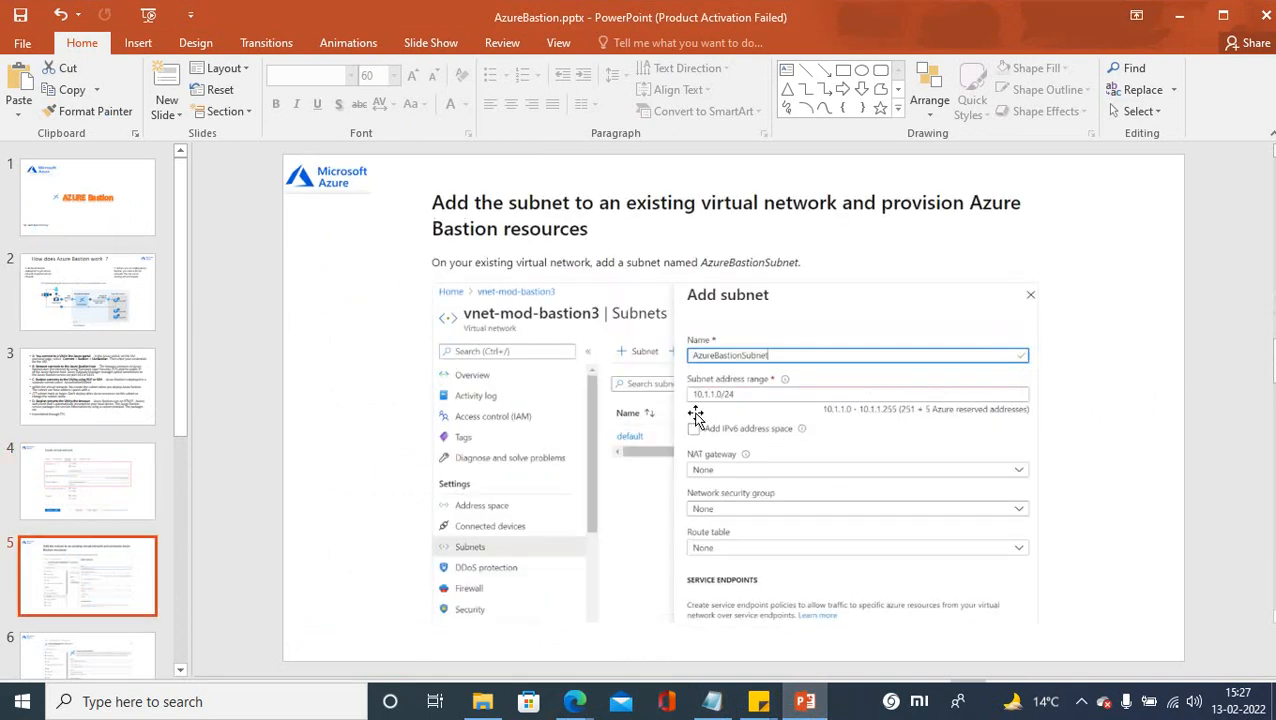
pyautogui.click(124, 655)
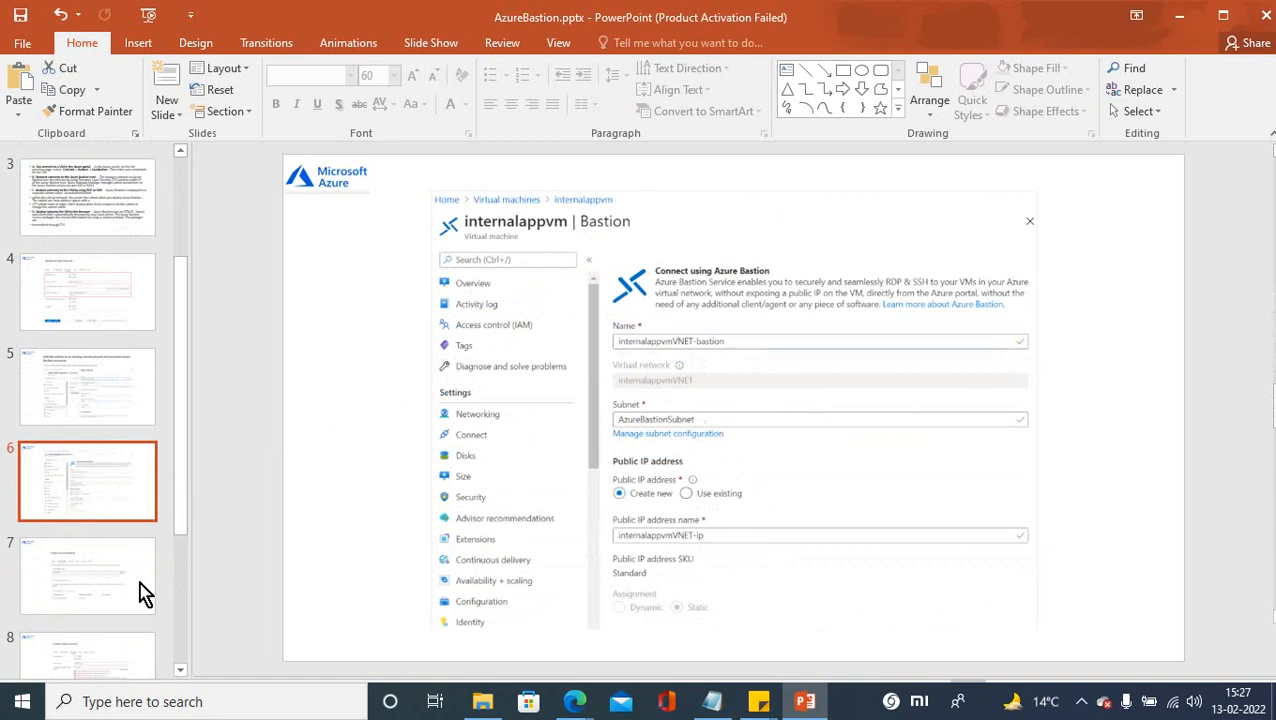
pyautogui.click(80, 605)
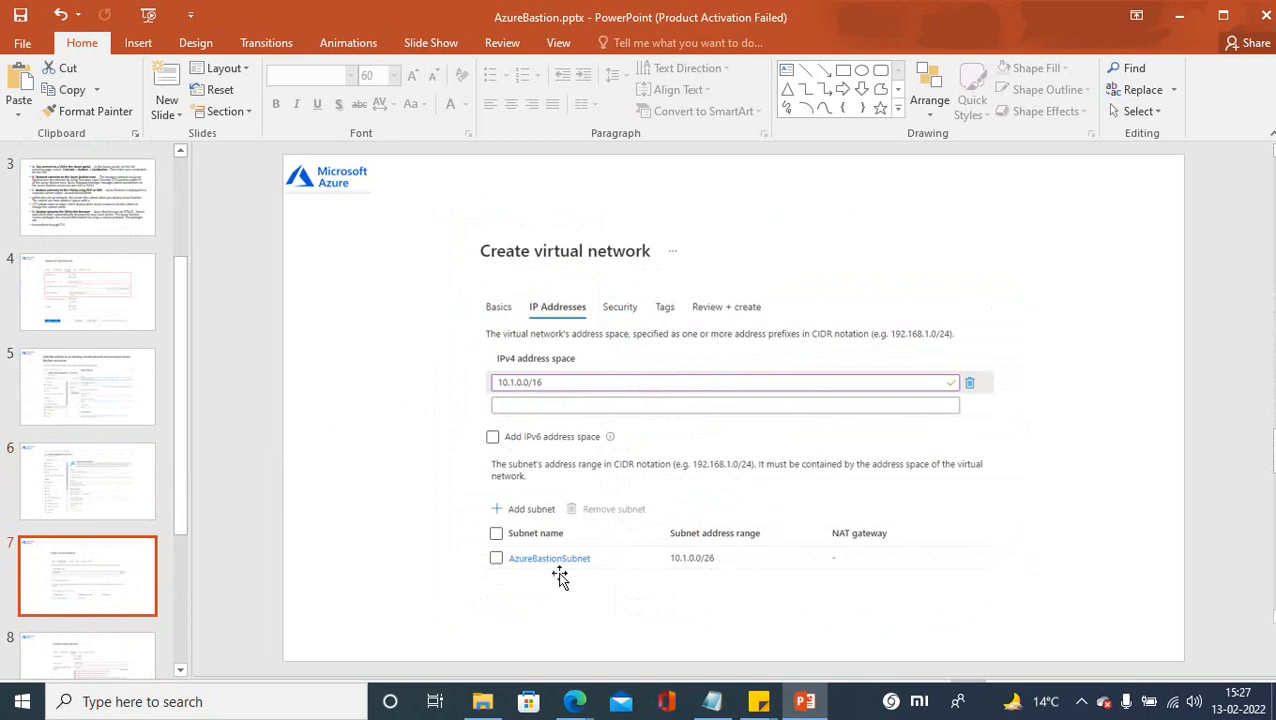
pyautogui.click(66, 655)
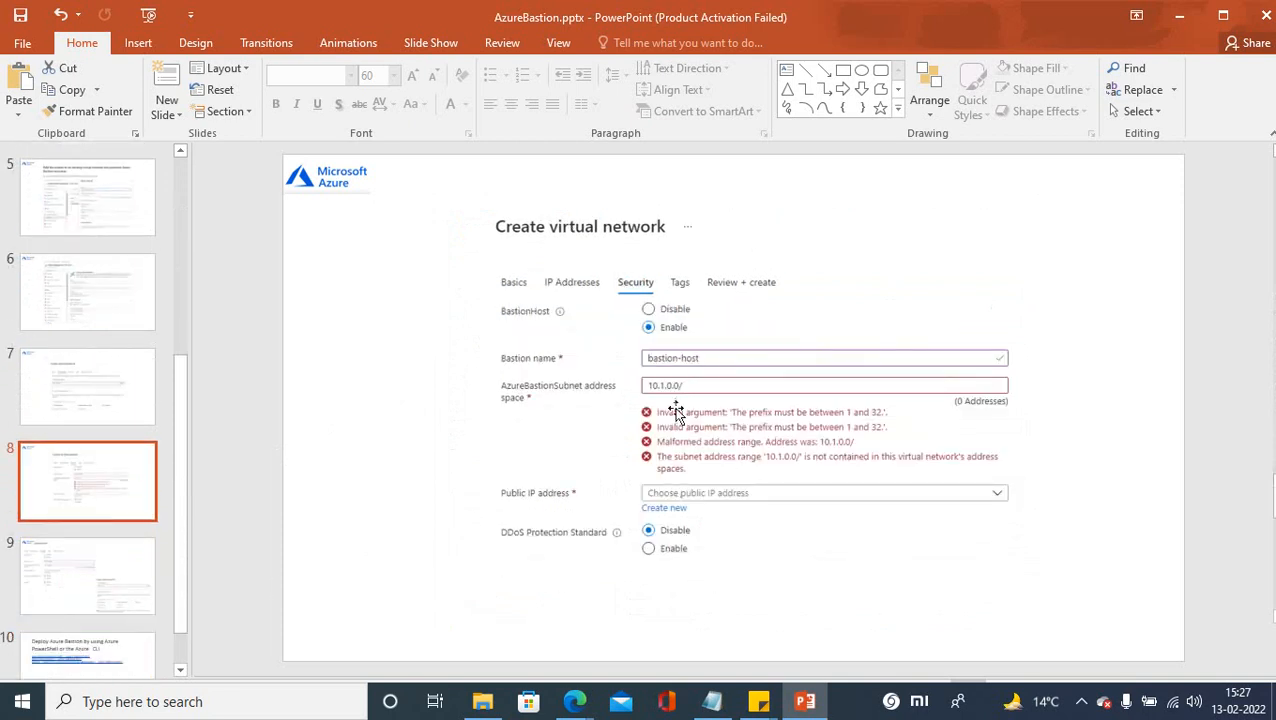
pyautogui.rightClick(76, 585)
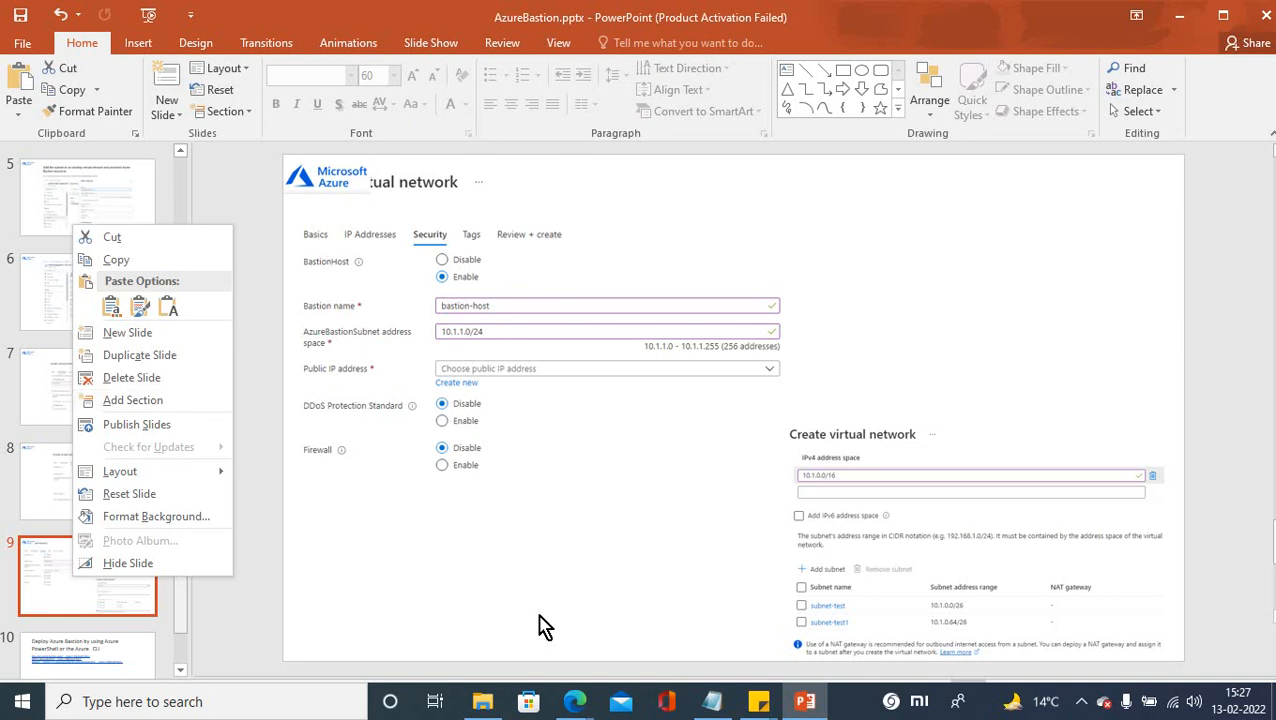
# Switch back to the Azure portal, set the AzureBastionSubnet address space to 10.1.1.0/24 and check it against the network's IP addresses.
pyautogui.click(575, 703)
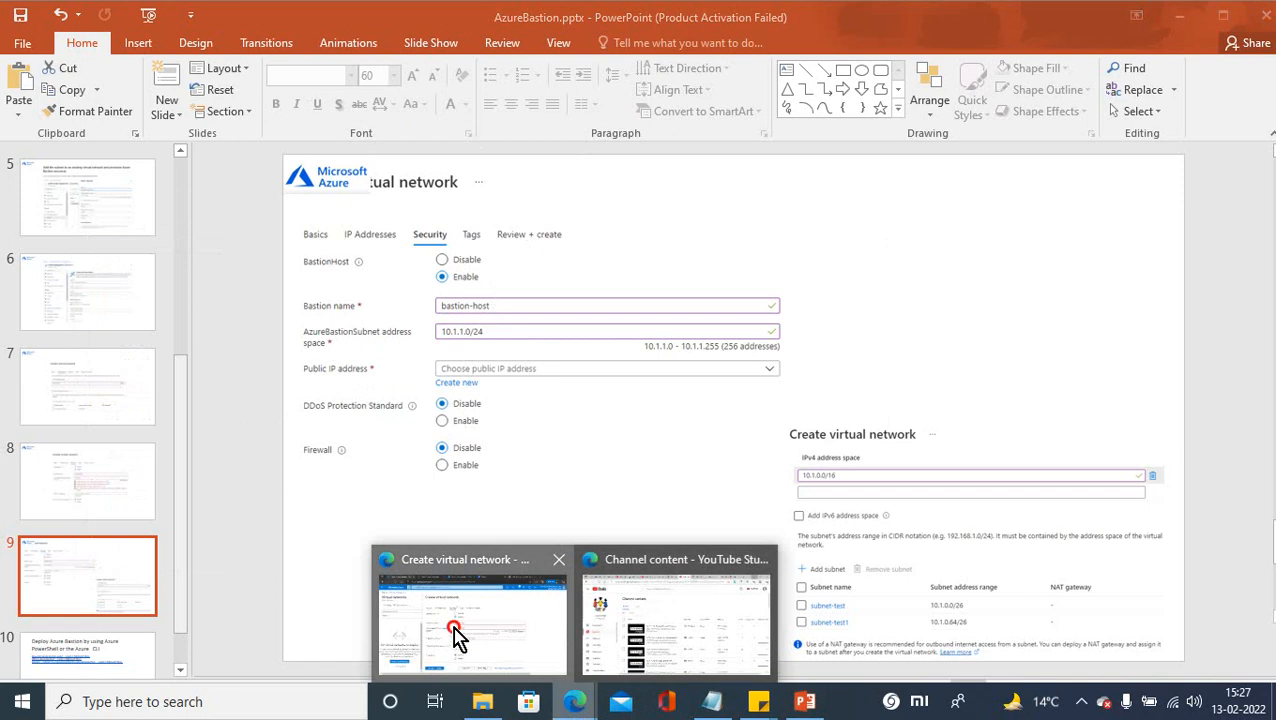
pyautogui.click(452, 630)
pyautogui.click(551, 368)
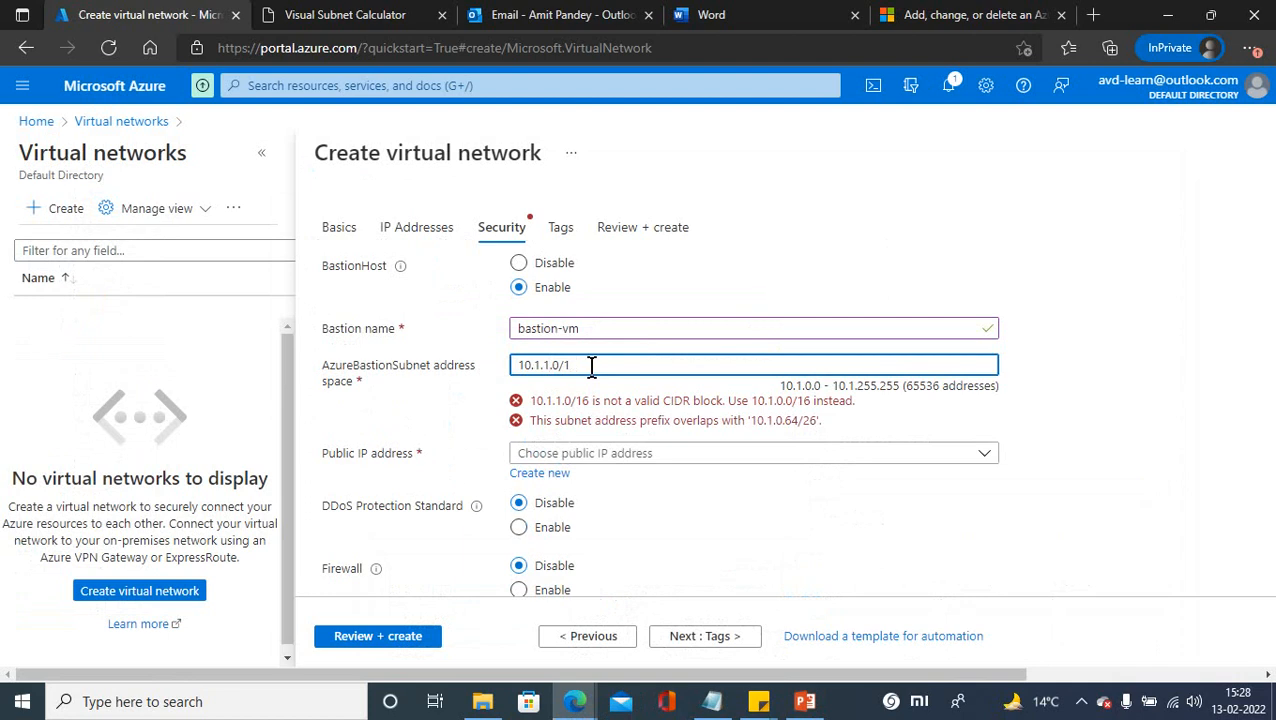
pyautogui.write('24')
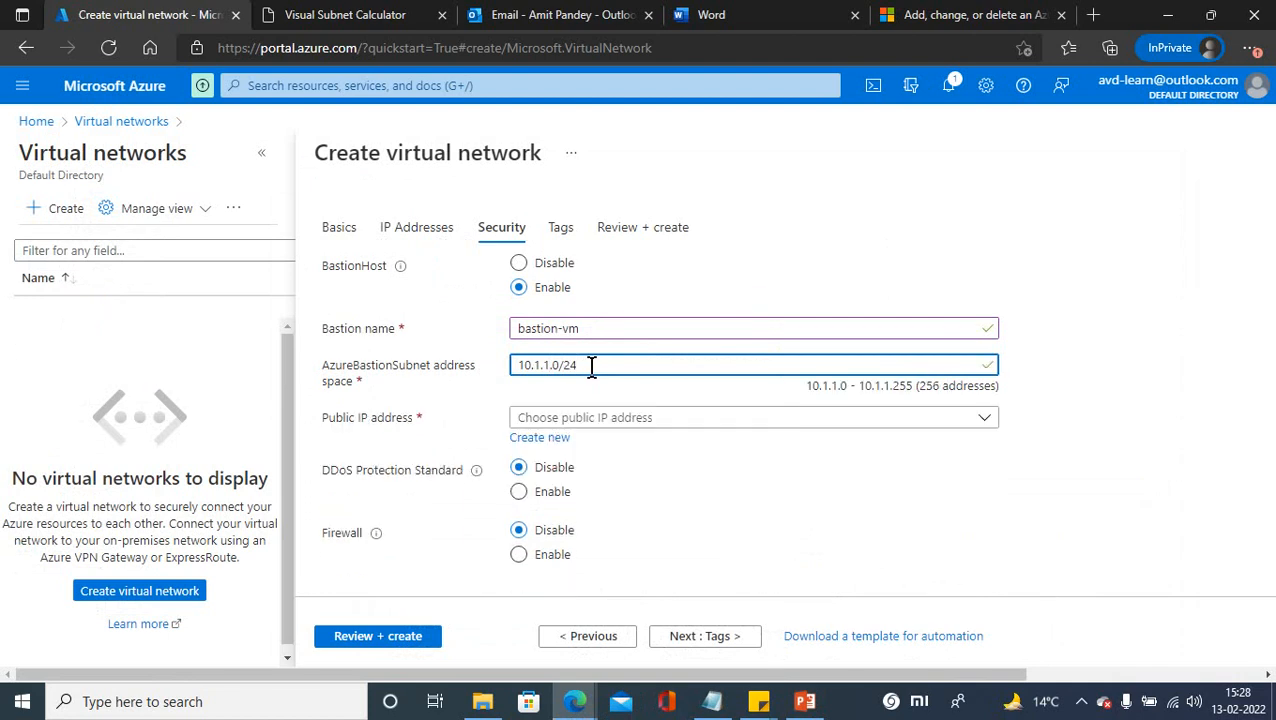
pyautogui.click(405, 227)
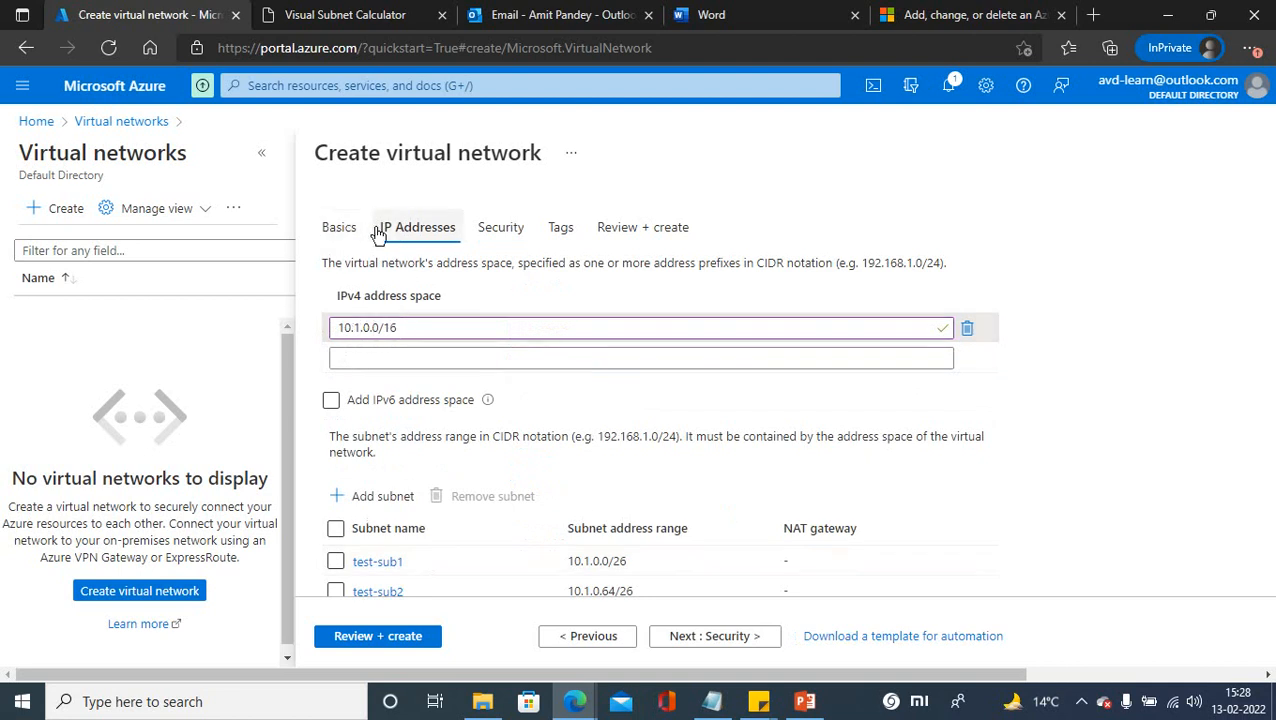
pyautogui.click(495, 230)
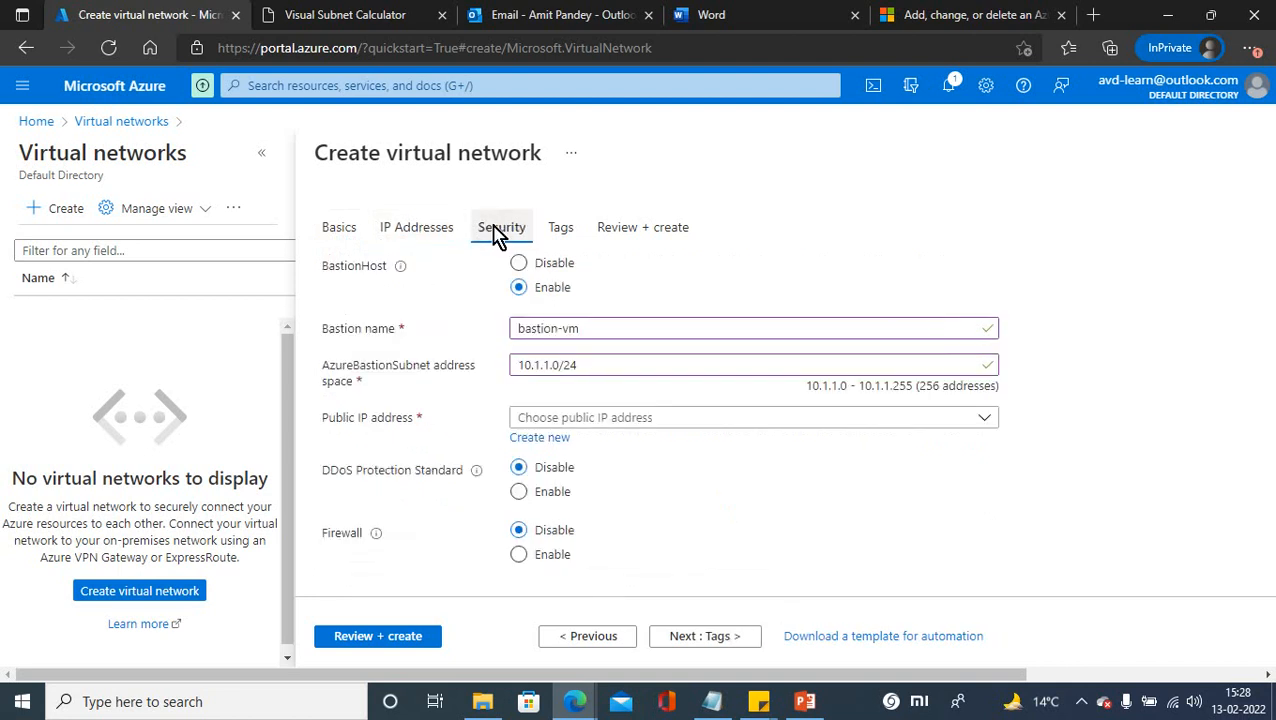
pyautogui.click(557, 420)
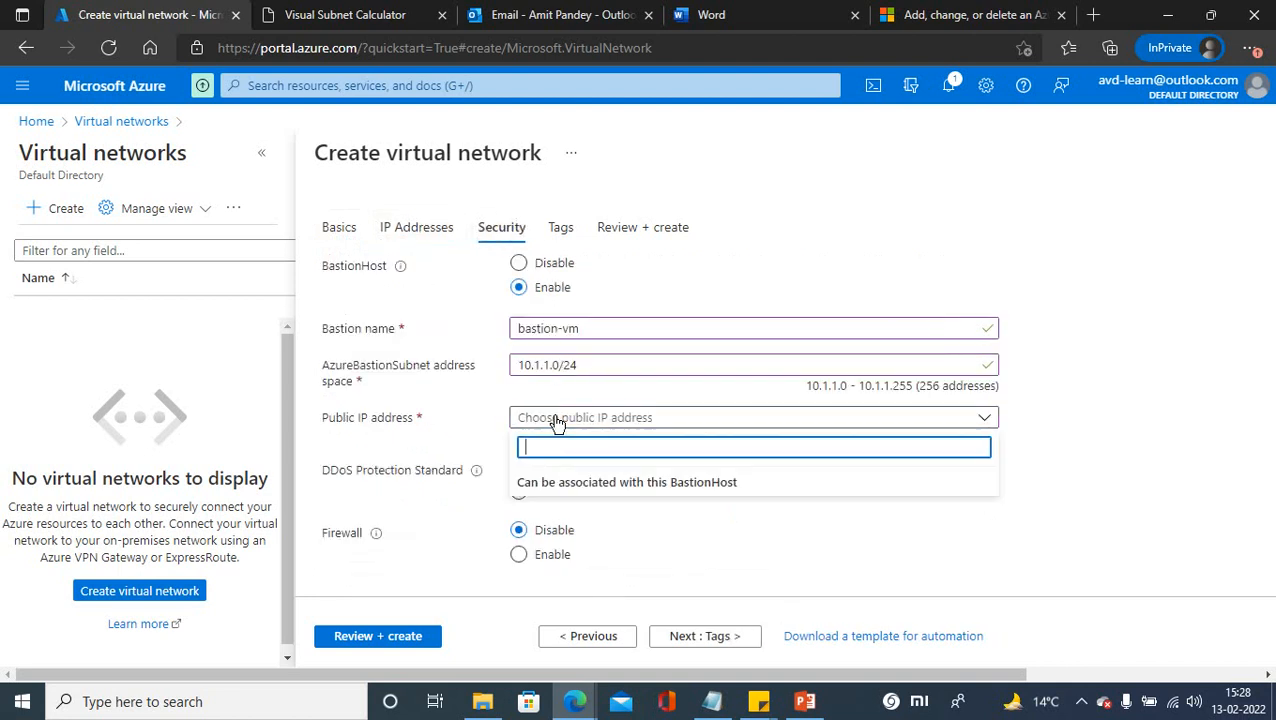
pyautogui.write('bastion-publicip-test')
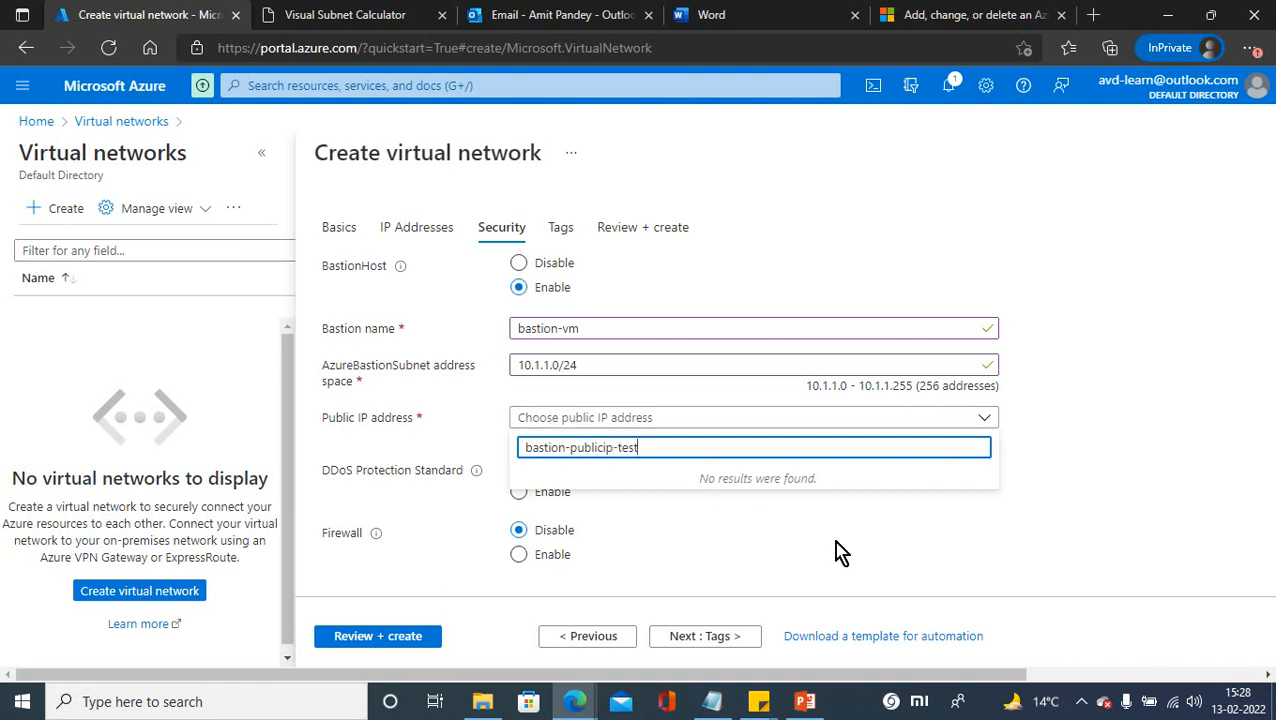
pyautogui.click(806, 551)
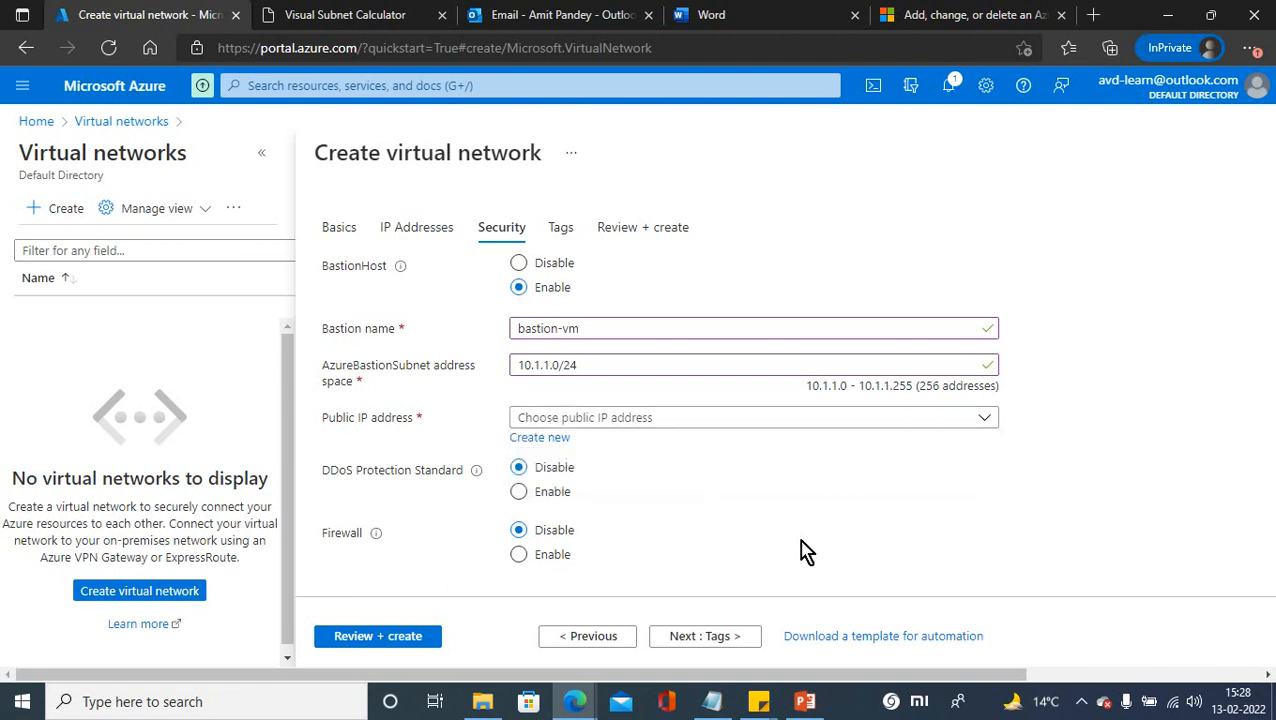
# Create a new public IP address named bastion-publicip-test for the BastionHost.
pyautogui.click(545, 437)
pyautogui.write('bastion')
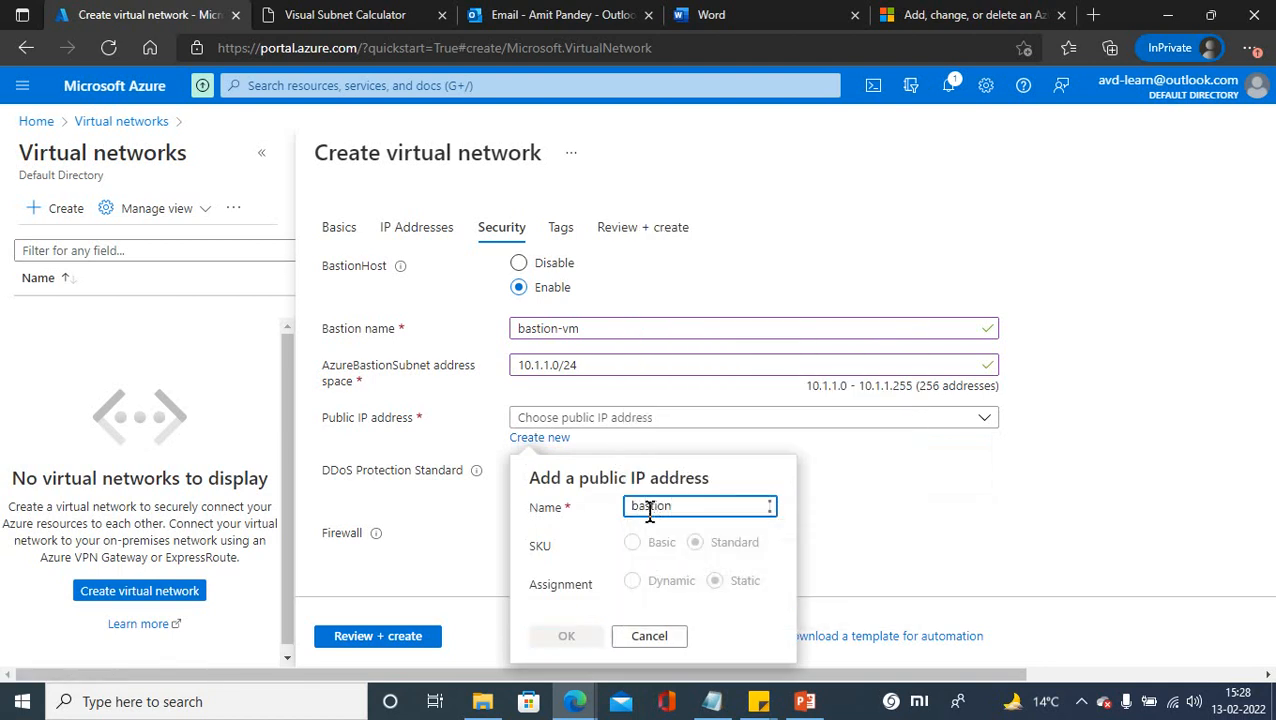
pyautogui.write('-publi')
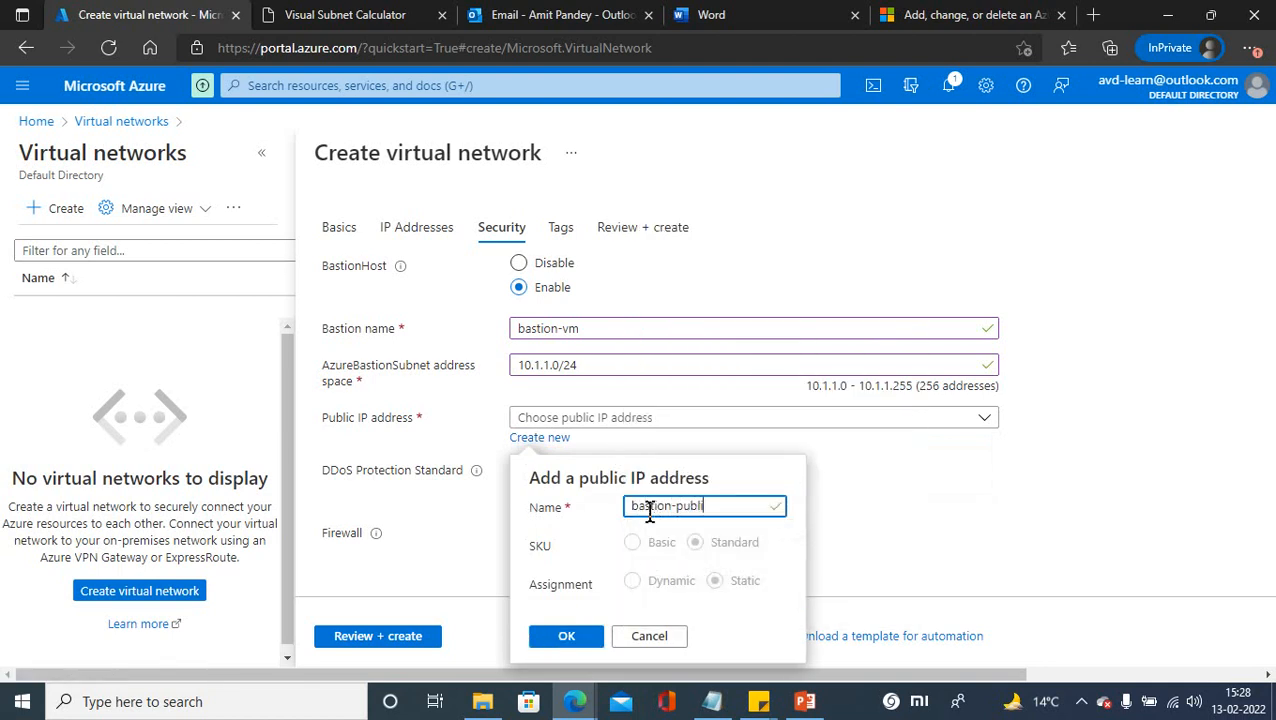
pyautogui.write('cip')
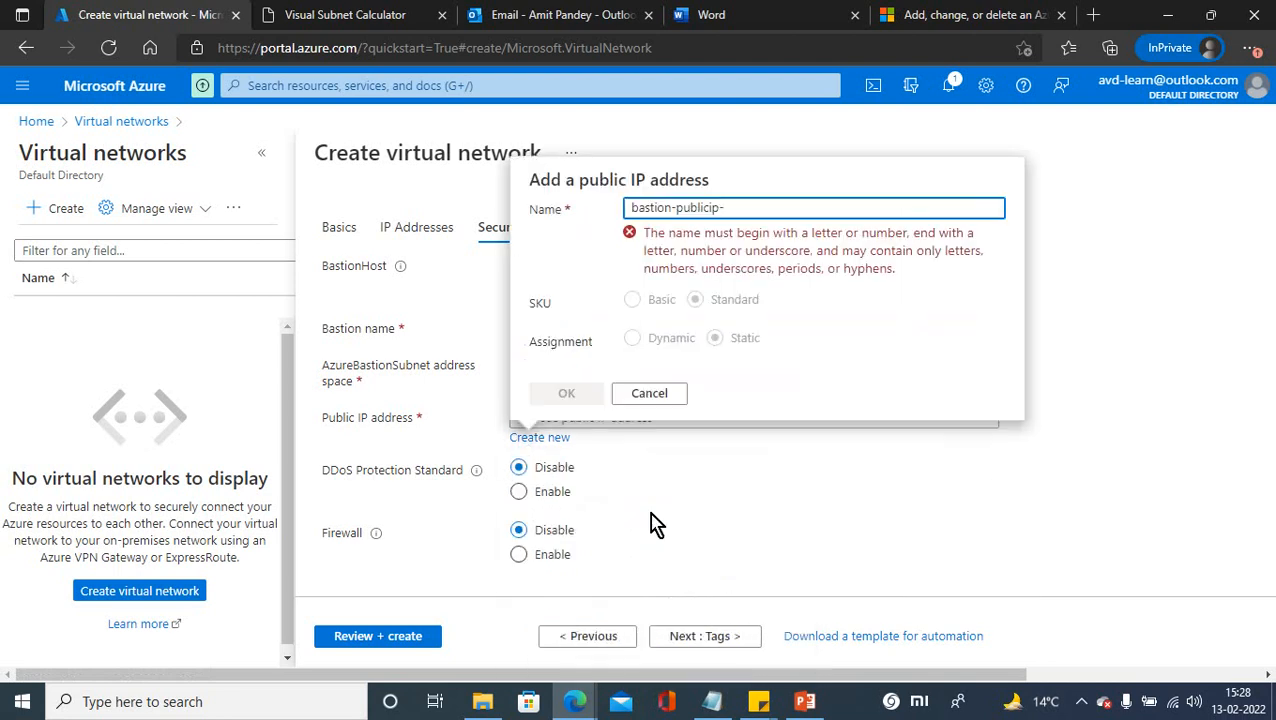
pyautogui.write('-test')
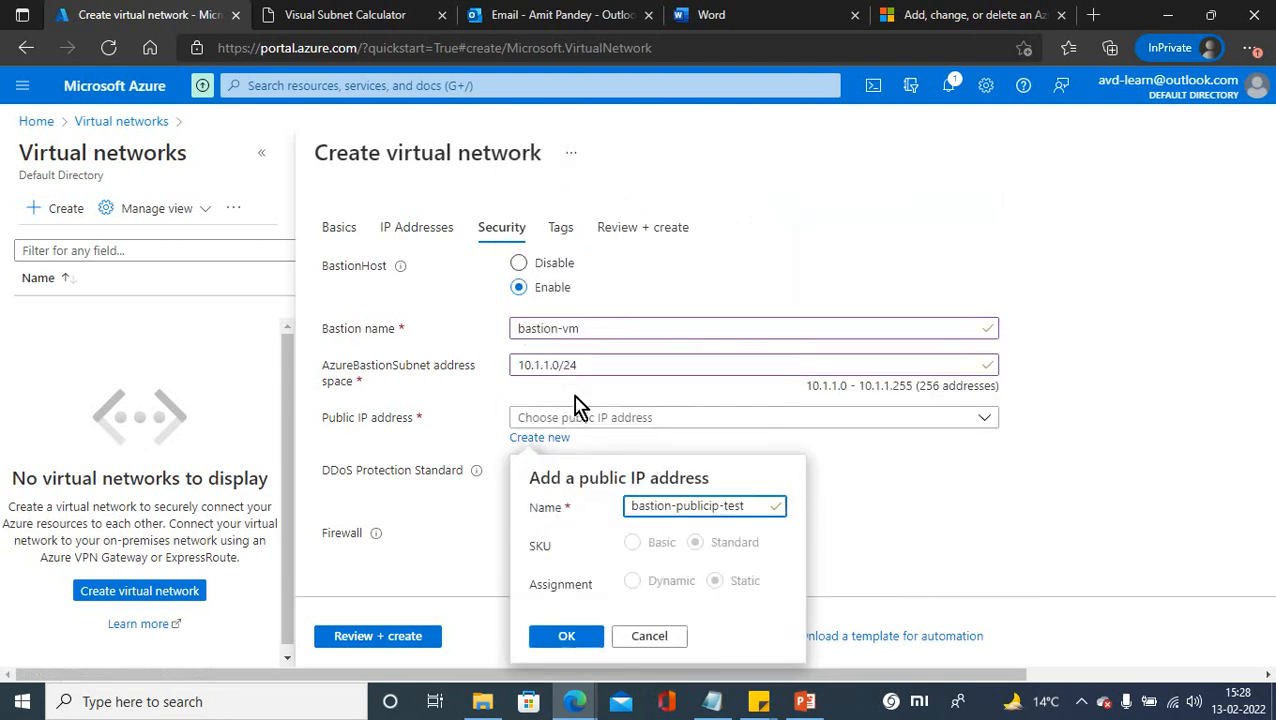
pyautogui.click(567, 637)
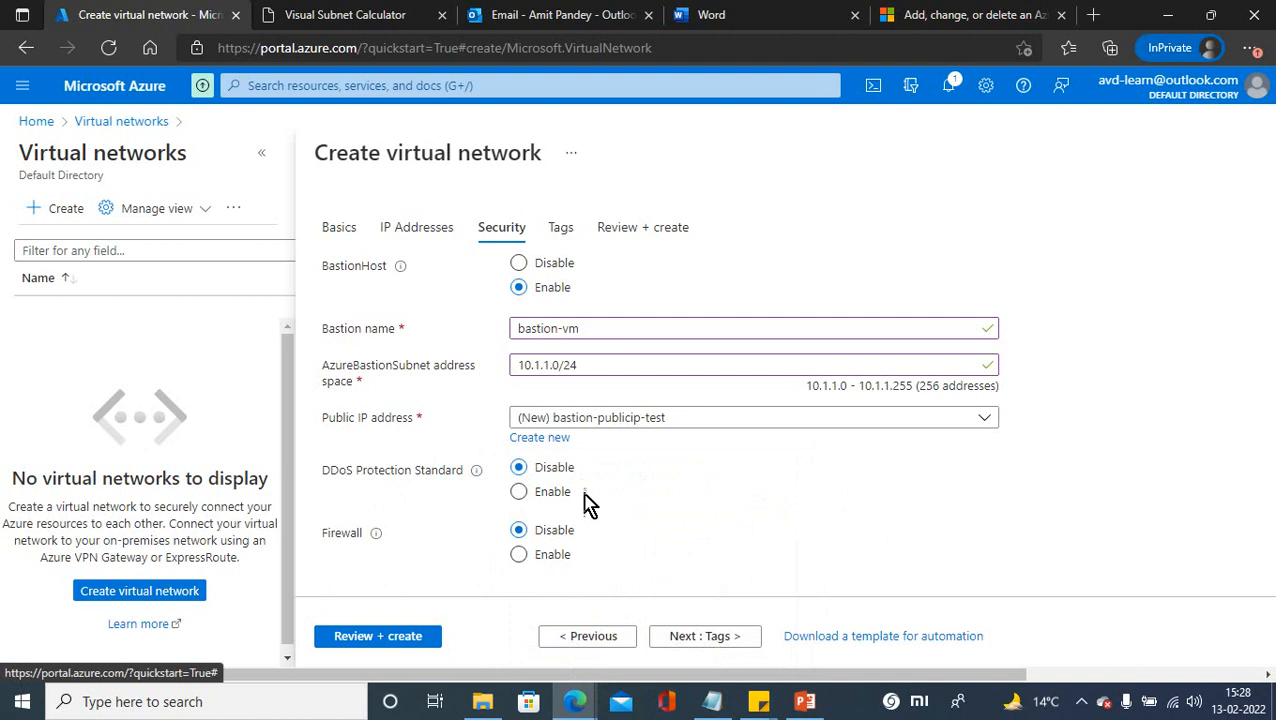
# Keep the existing tag, validate the virtual network configuration and create the network.
pyautogui.click(680, 636)
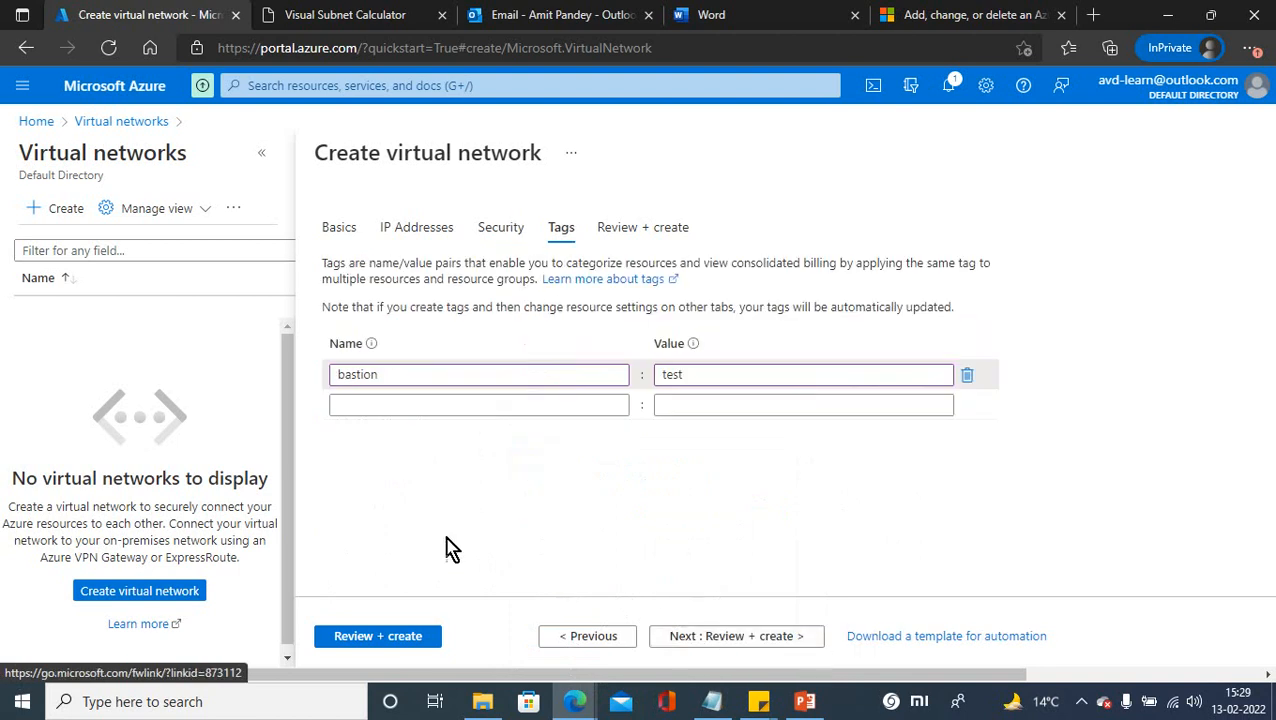
pyautogui.click(396, 646)
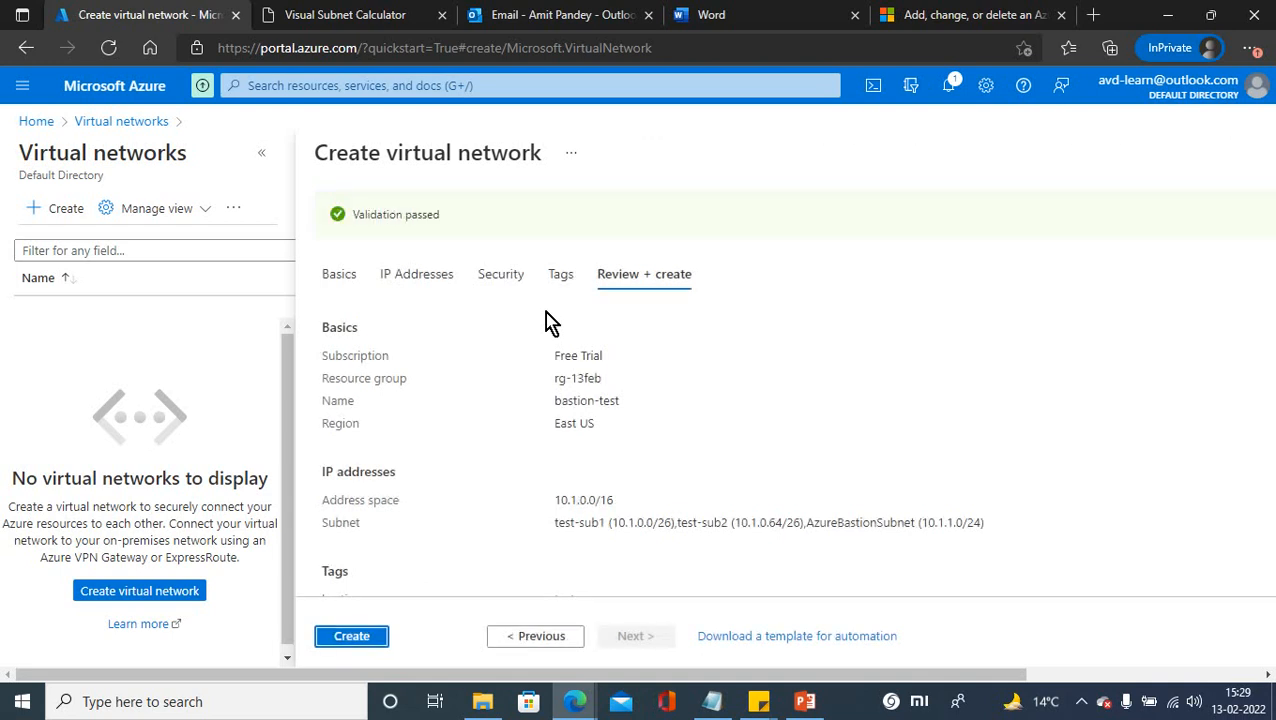
pyautogui.click(352, 638)
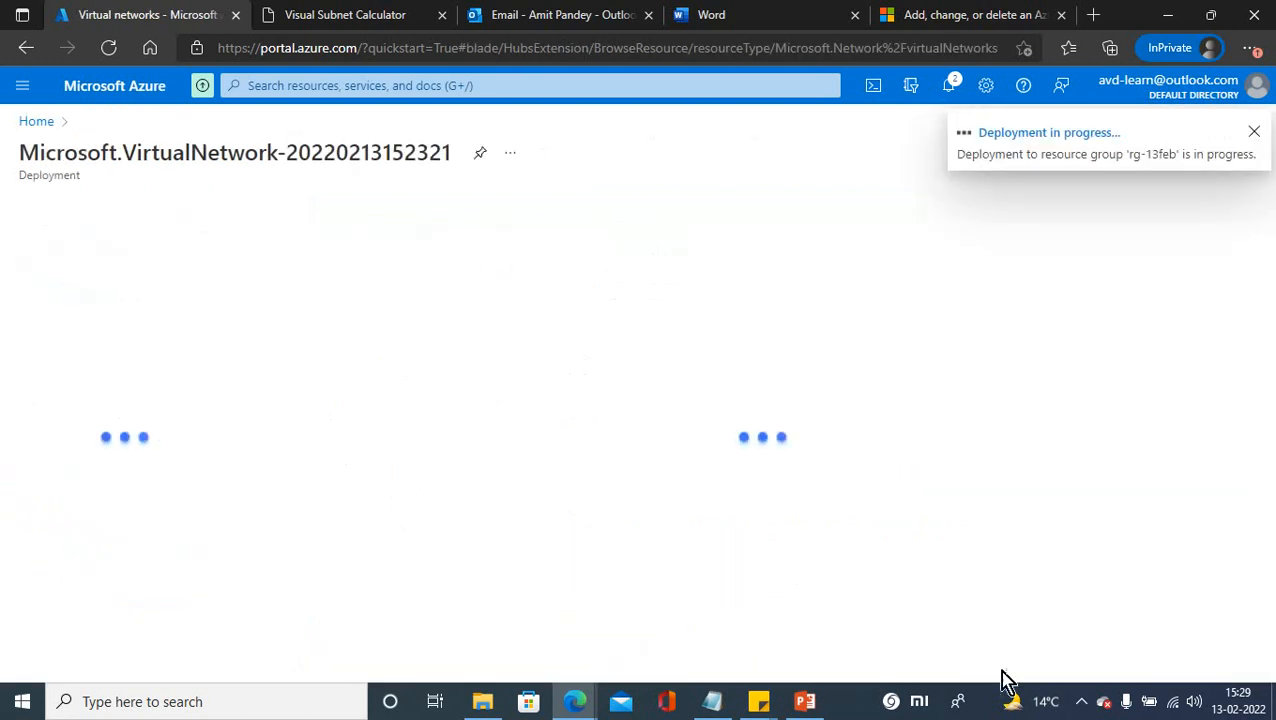
pyautogui.click(1081, 701)
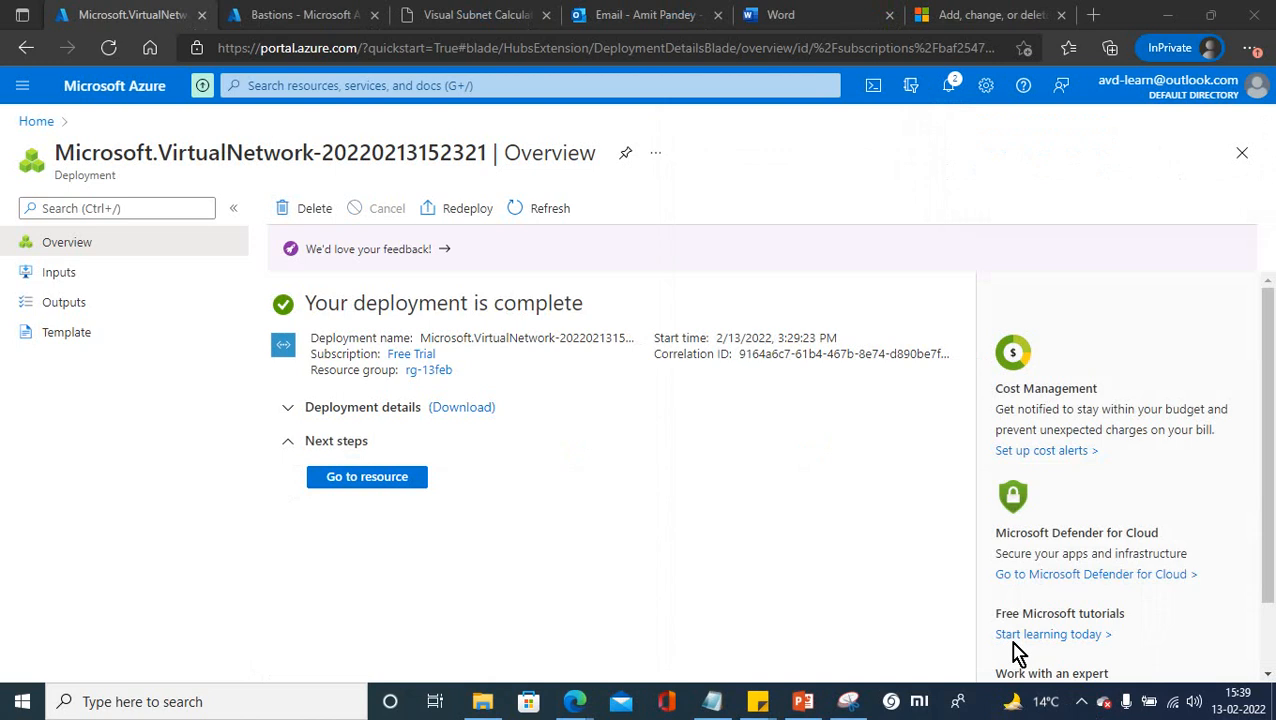
# Open the deployed virtual network resource and view the Bastions list to check the new bastion host.
pyautogui.click(342, 477)
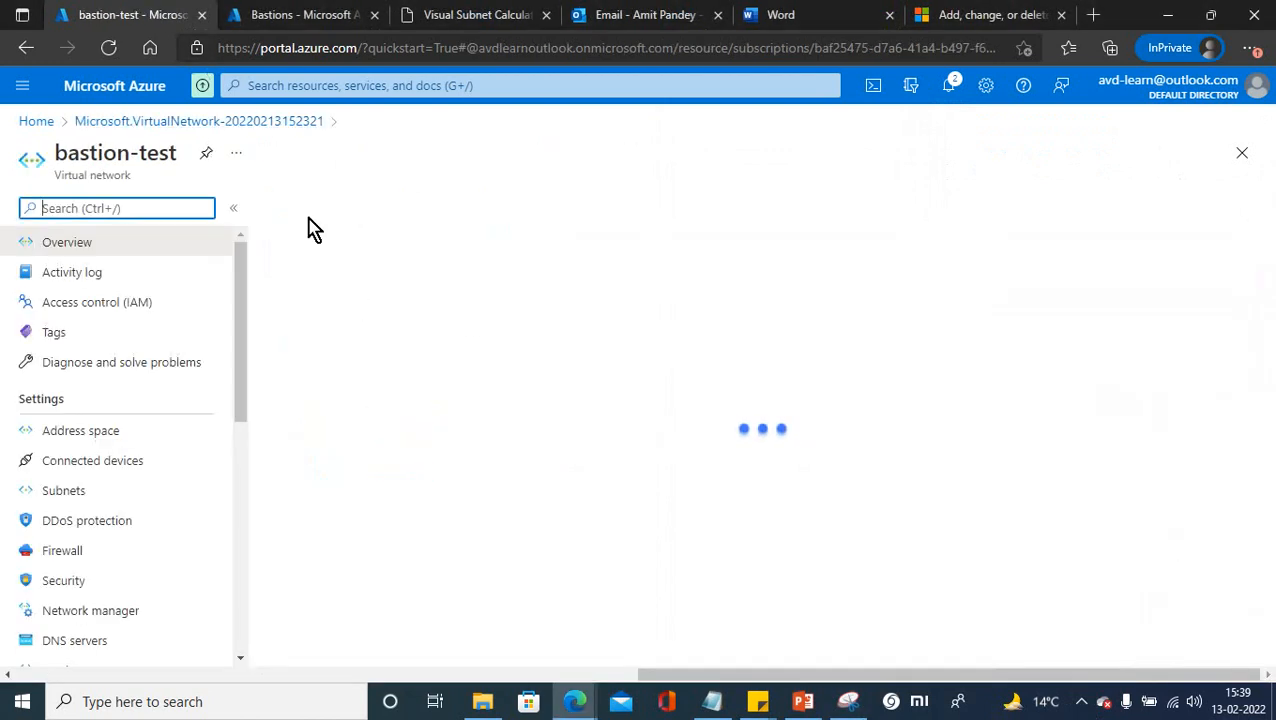
pyautogui.click(296, 15)
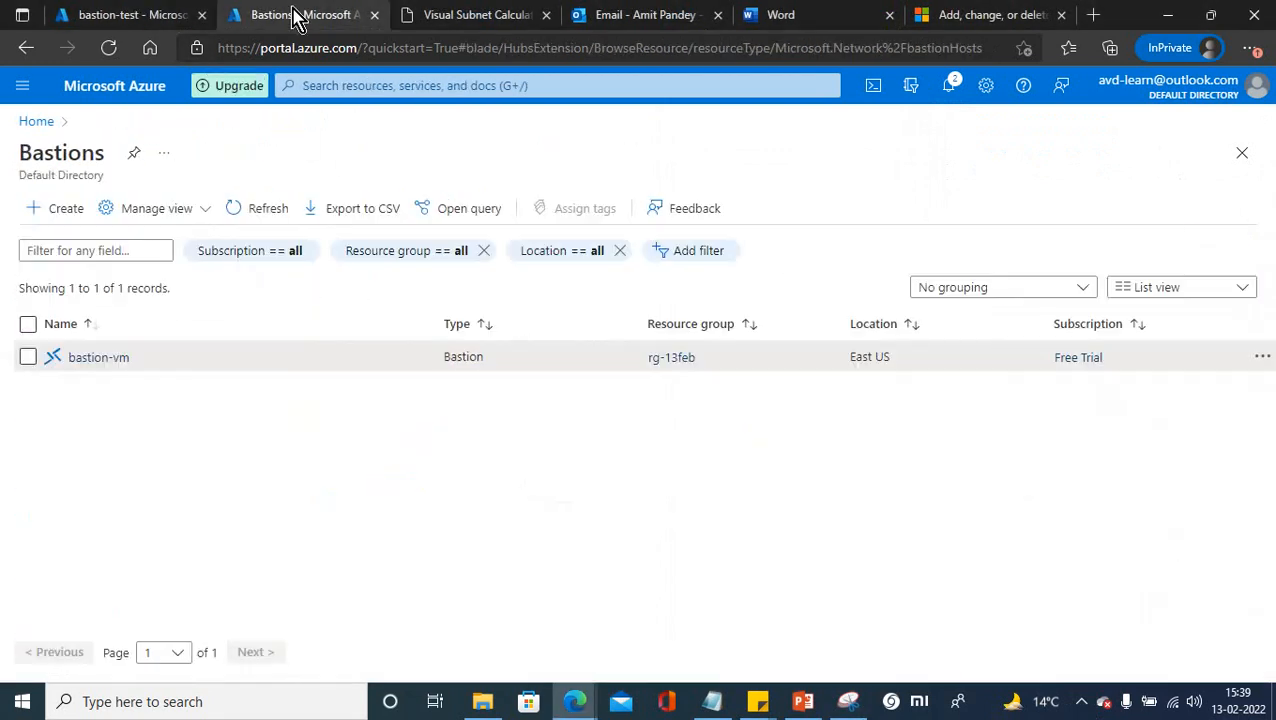
pyautogui.click(345, 85)
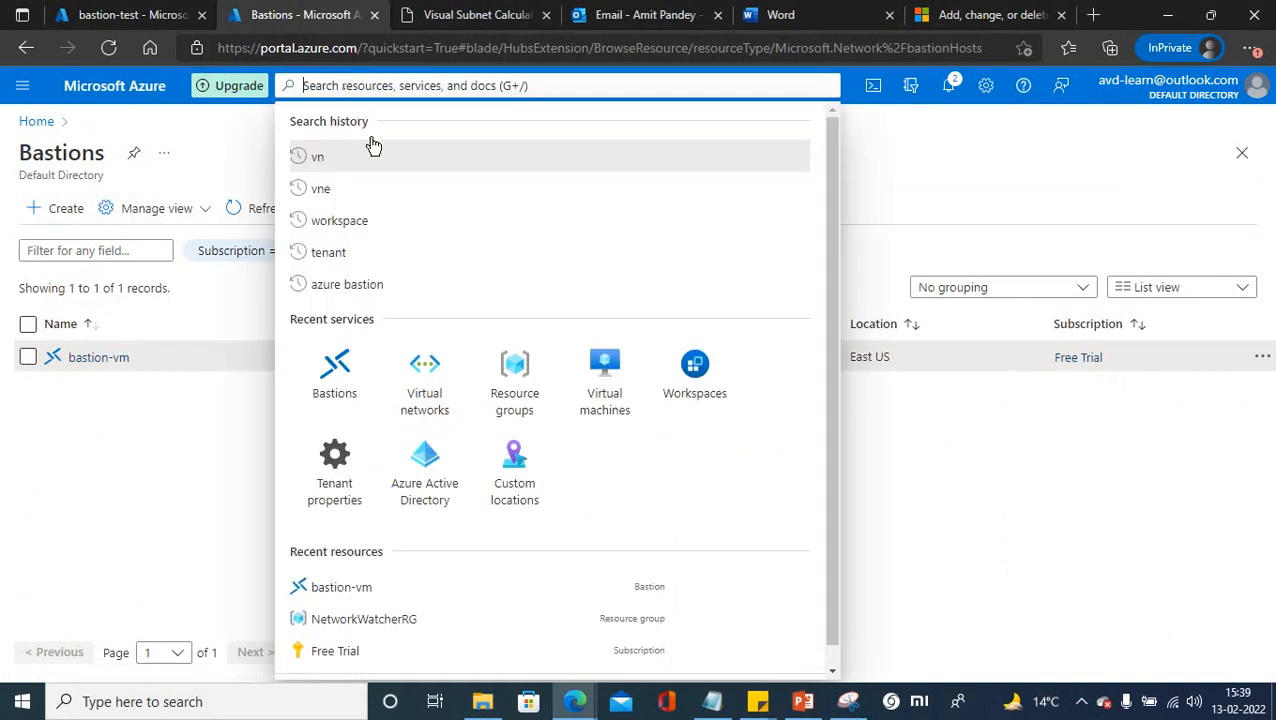
pyautogui.click(340, 393)
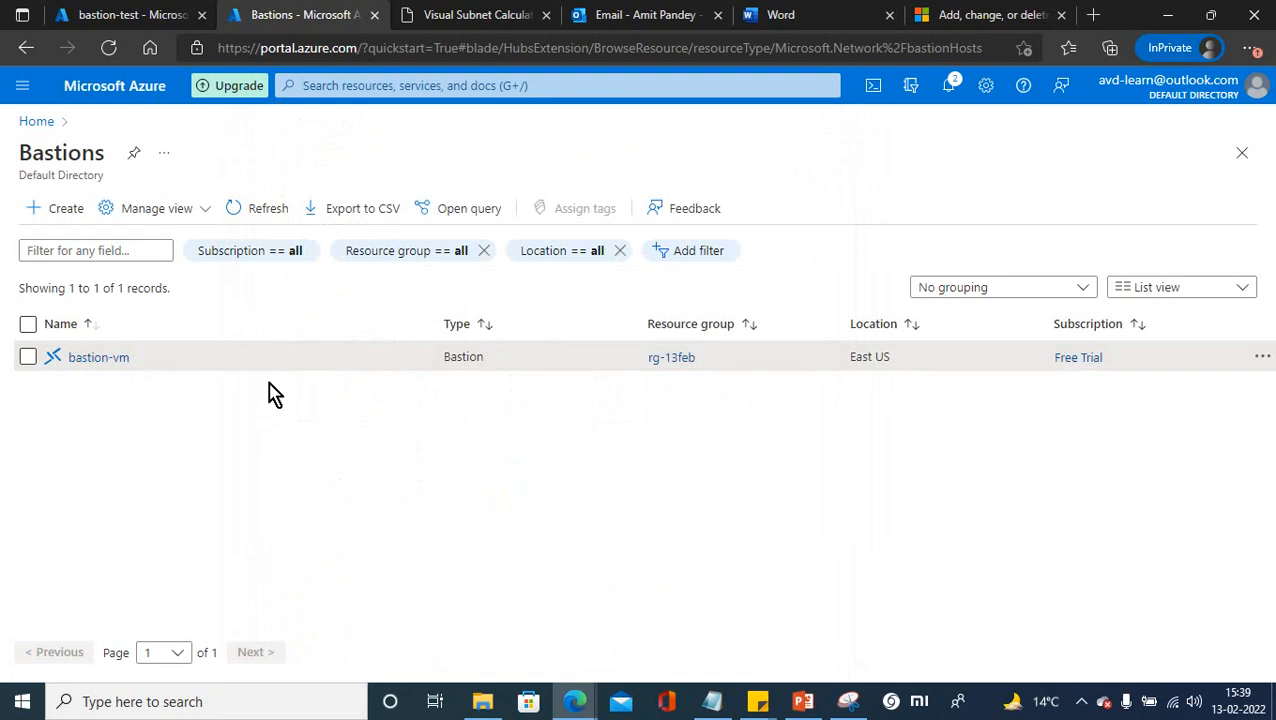
# Search the portal for vnet, open the bastion-test virtual network from the virtual networks list and view its subnets.
pyautogui.click(150, 14)
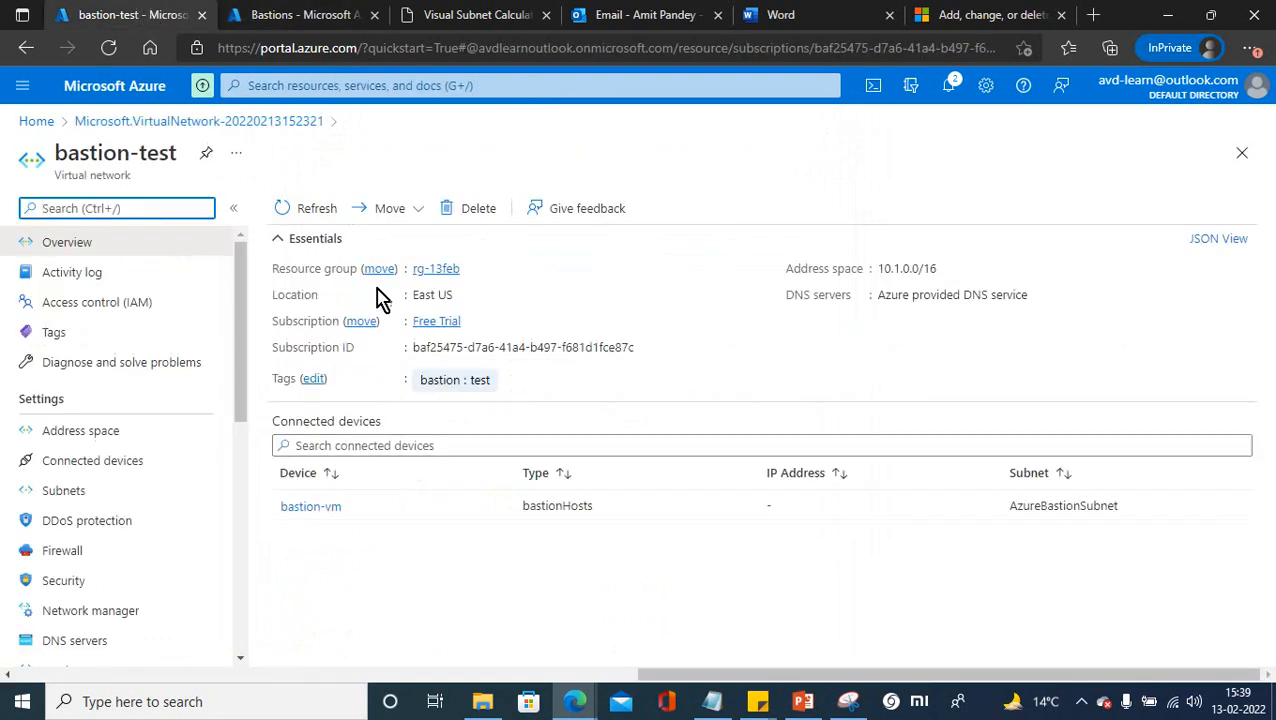
pyautogui.click(122, 123)
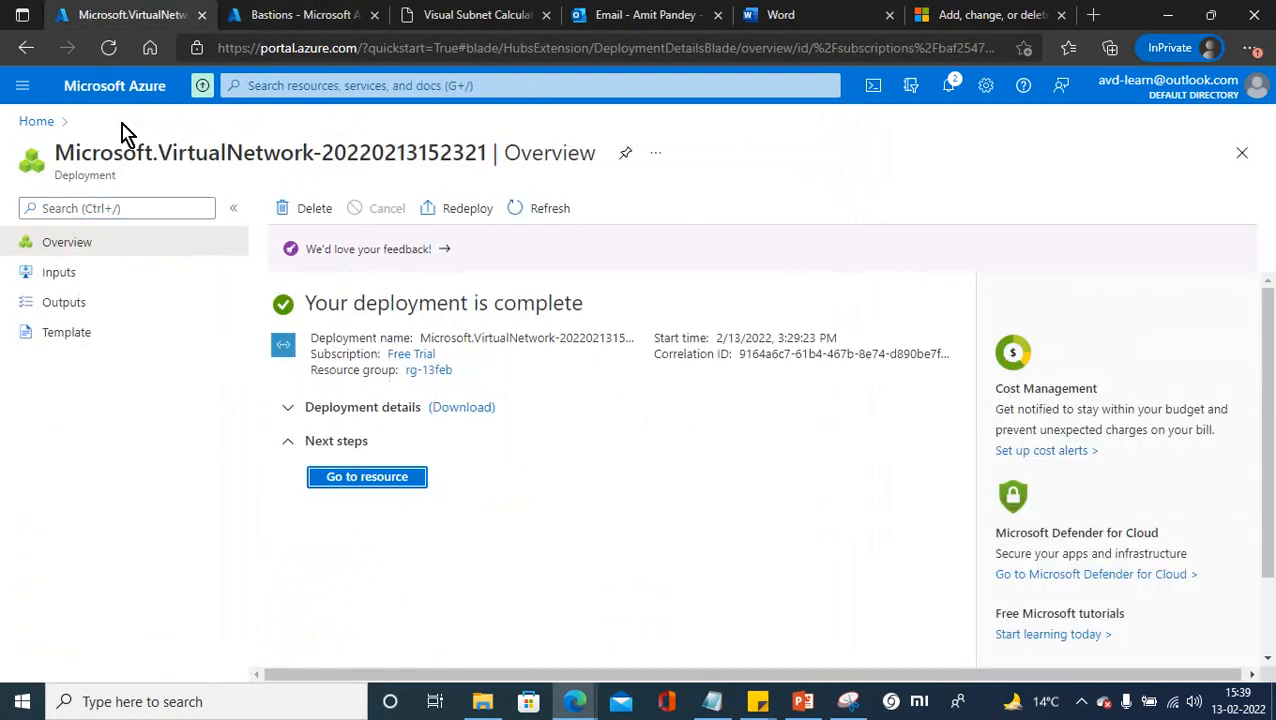
pyautogui.click(278, 86)
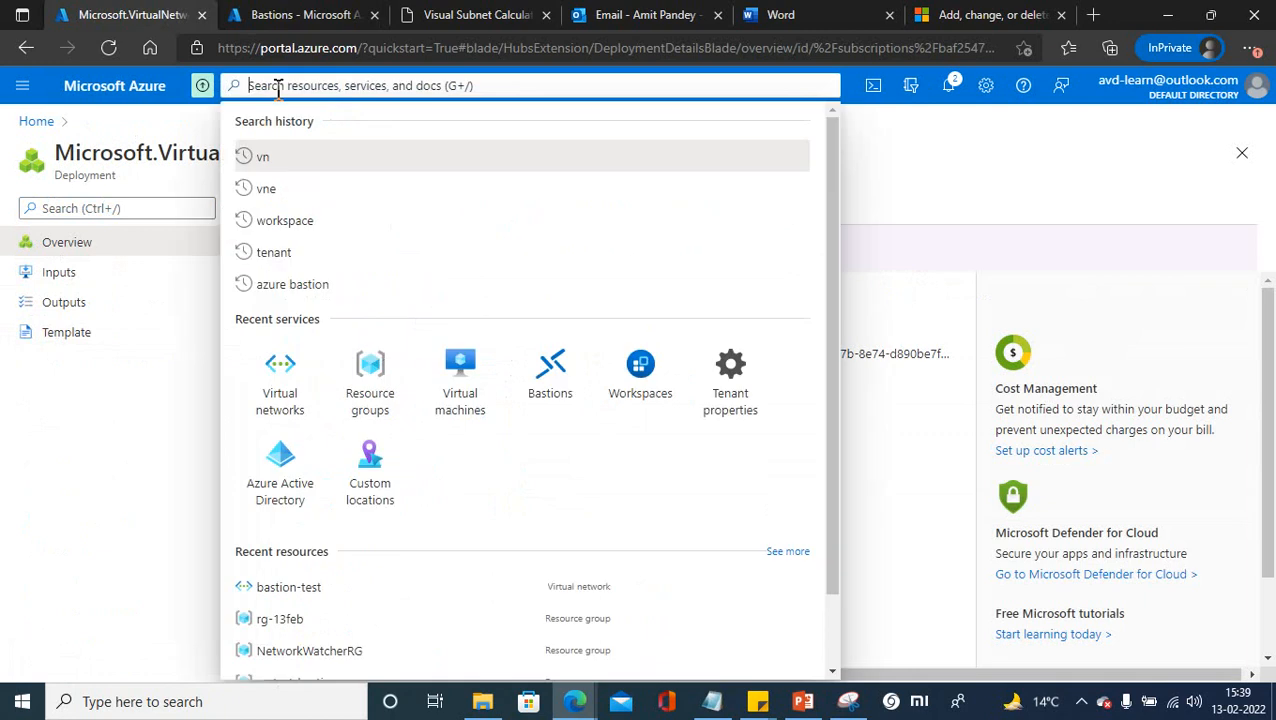
pyautogui.write('vnet')
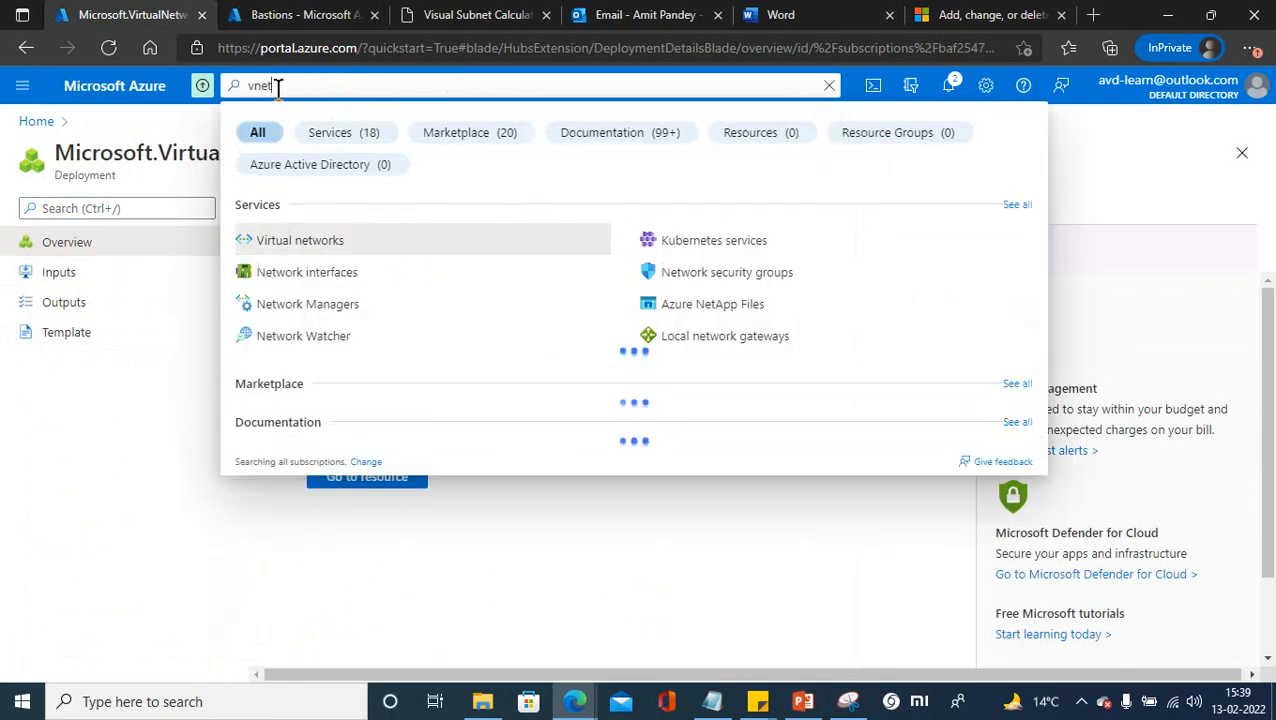
pyautogui.click(308, 247)
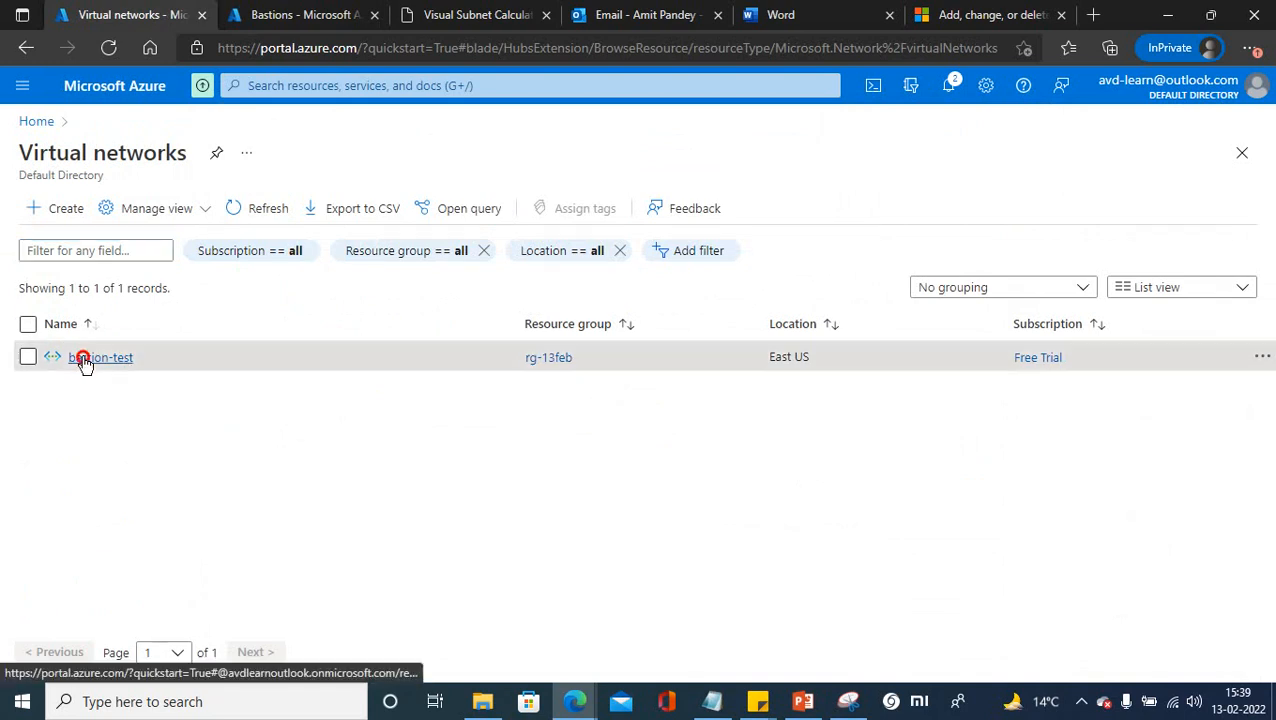
pyautogui.click(87, 358)
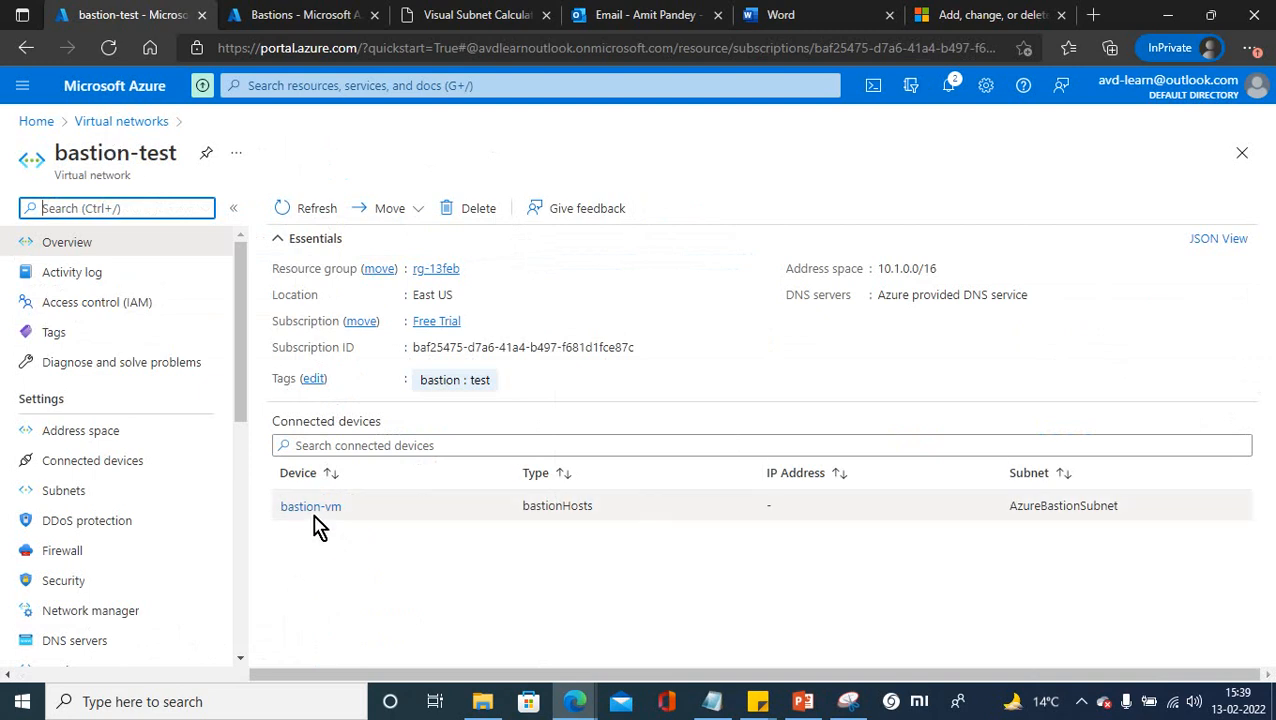
pyautogui.click(63, 490)
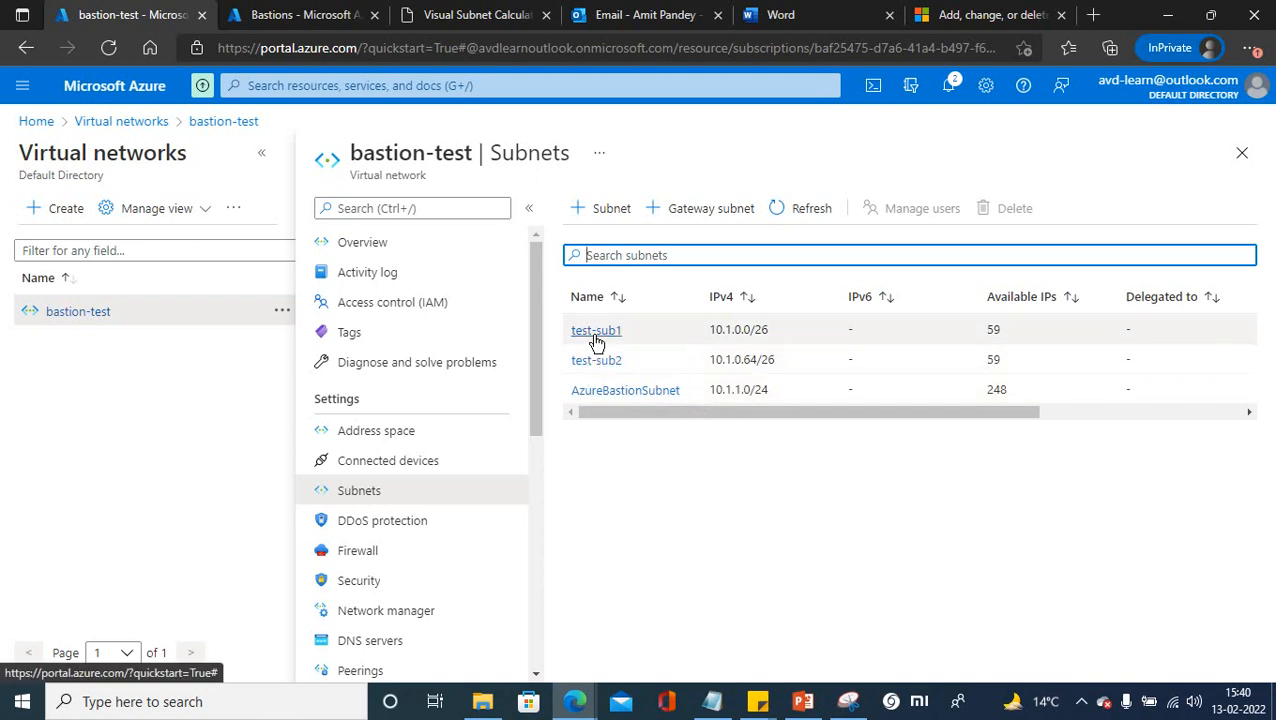
# View the address space and the connected devices of the bastion-test virtual network.
pyautogui.click(369, 438)
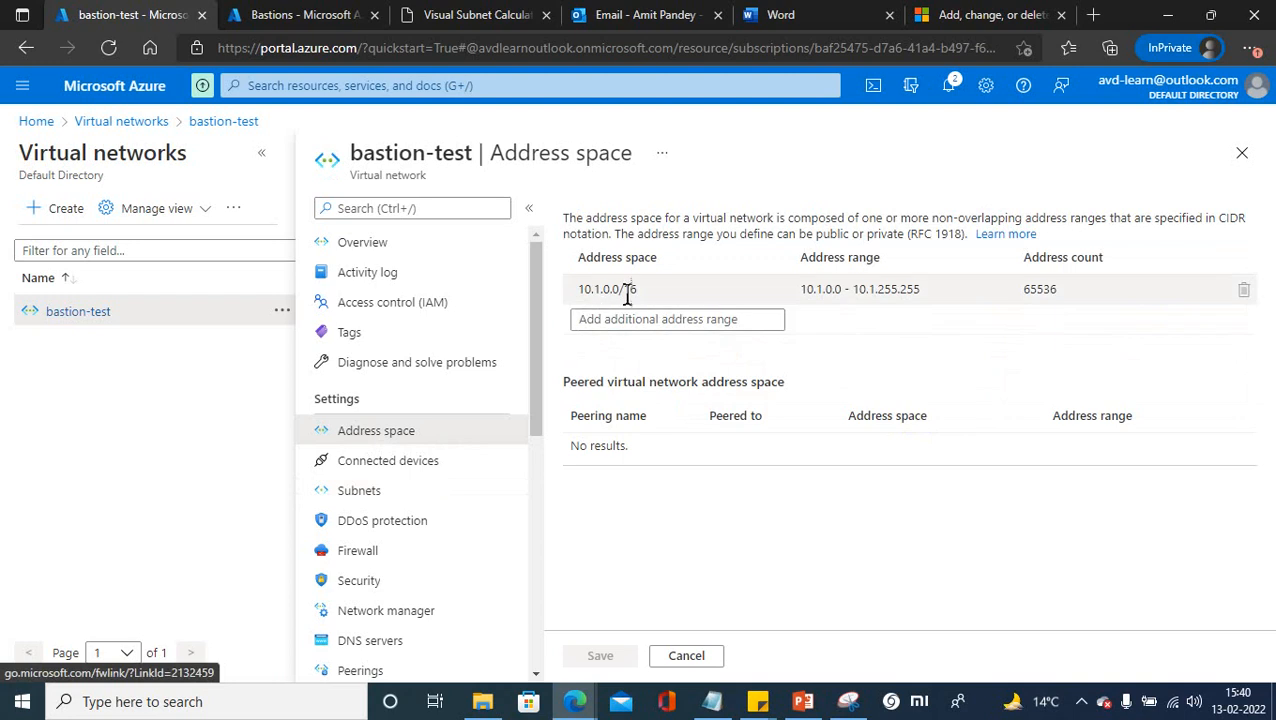
pyautogui.click(397, 462)
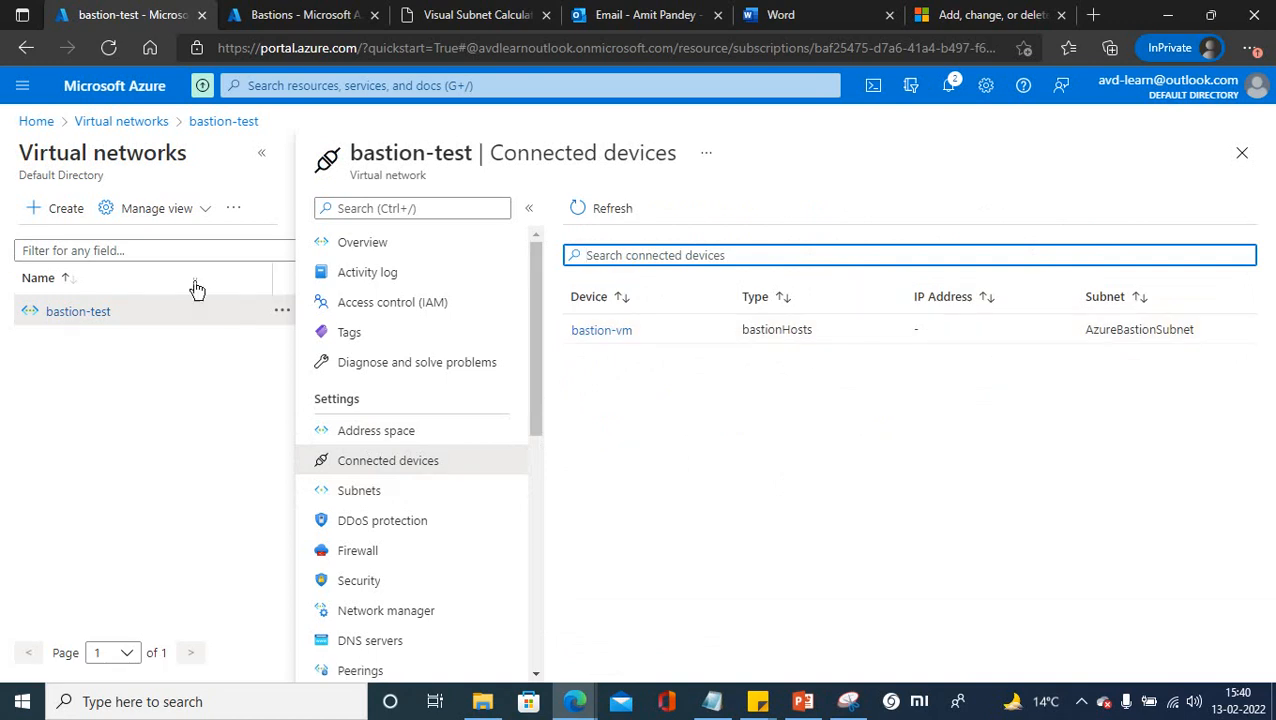
# Search the portal for vm, open the virtual machines list and start creating a new virtual machine.
pyautogui.click(274, 88)
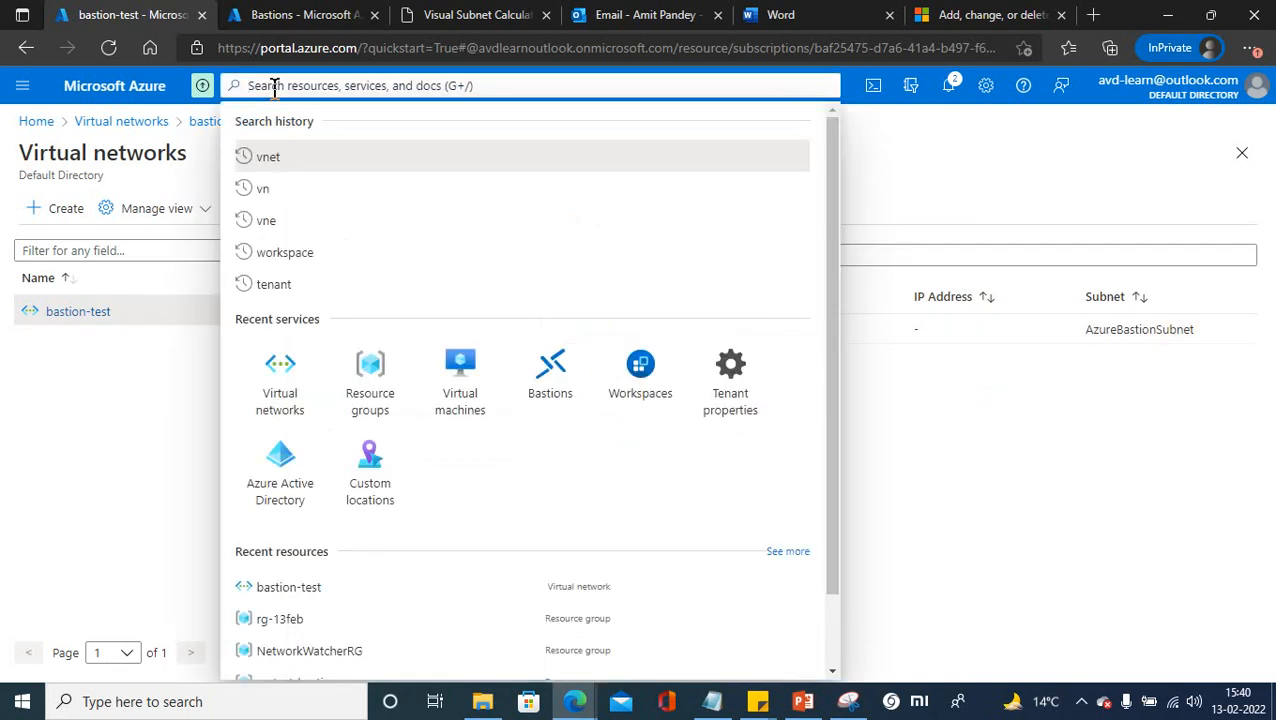
pyautogui.write('vm')
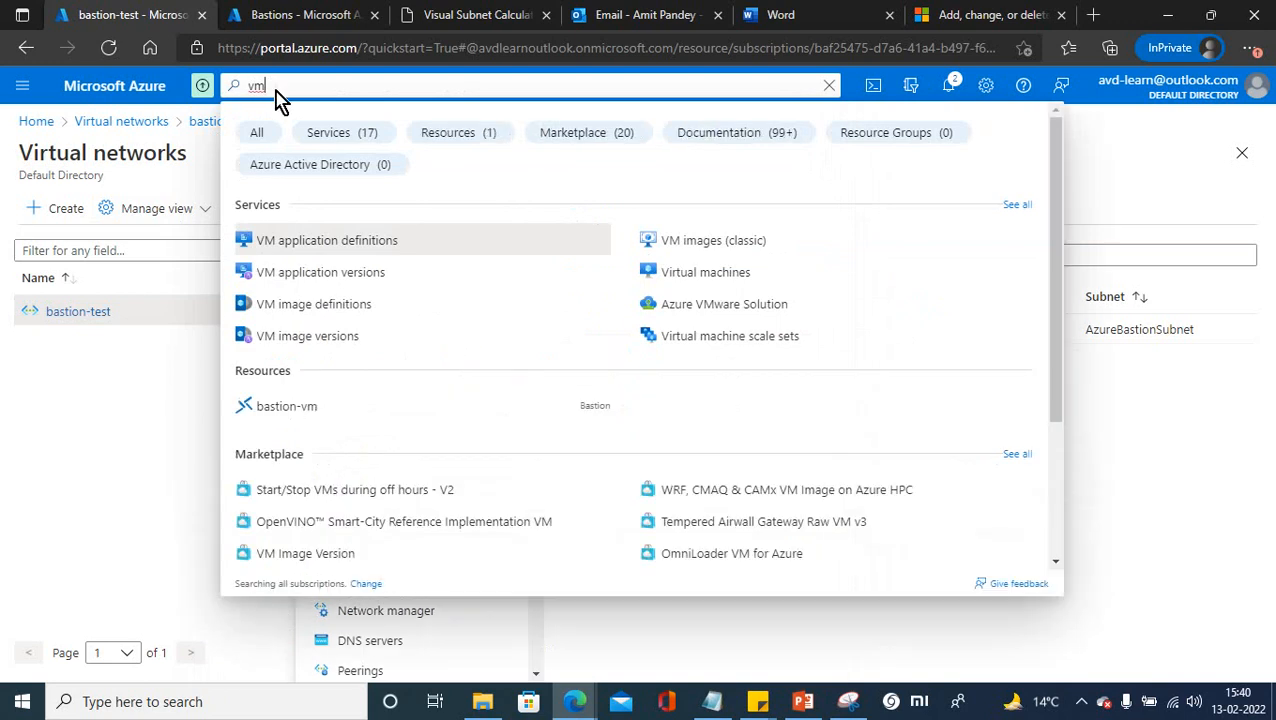
pyautogui.click(702, 273)
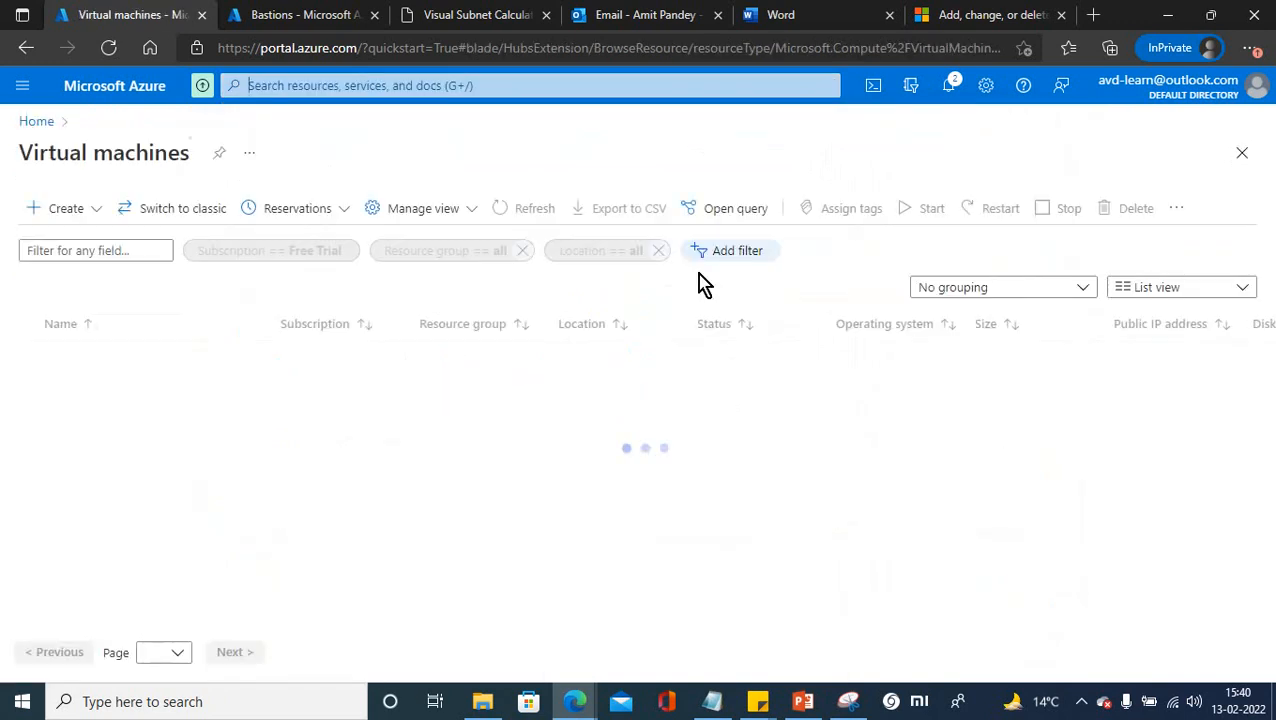
pyautogui.click(68, 216)
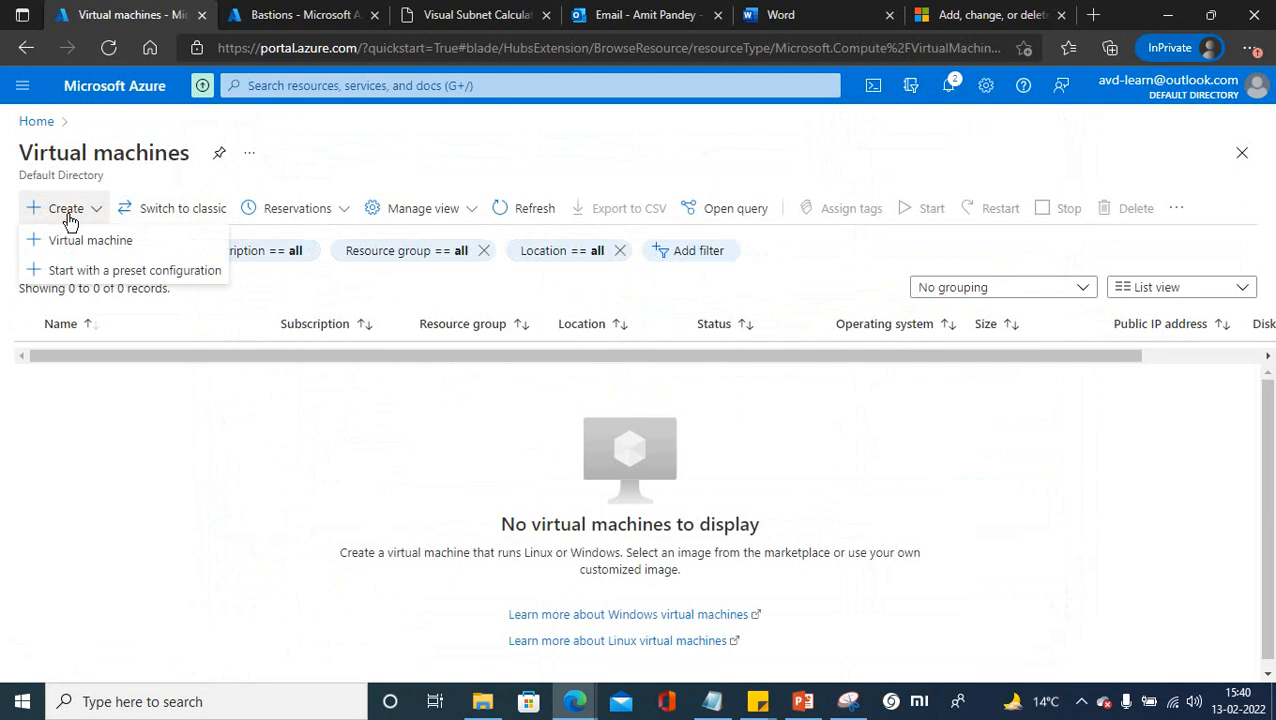
pyautogui.click(82, 241)
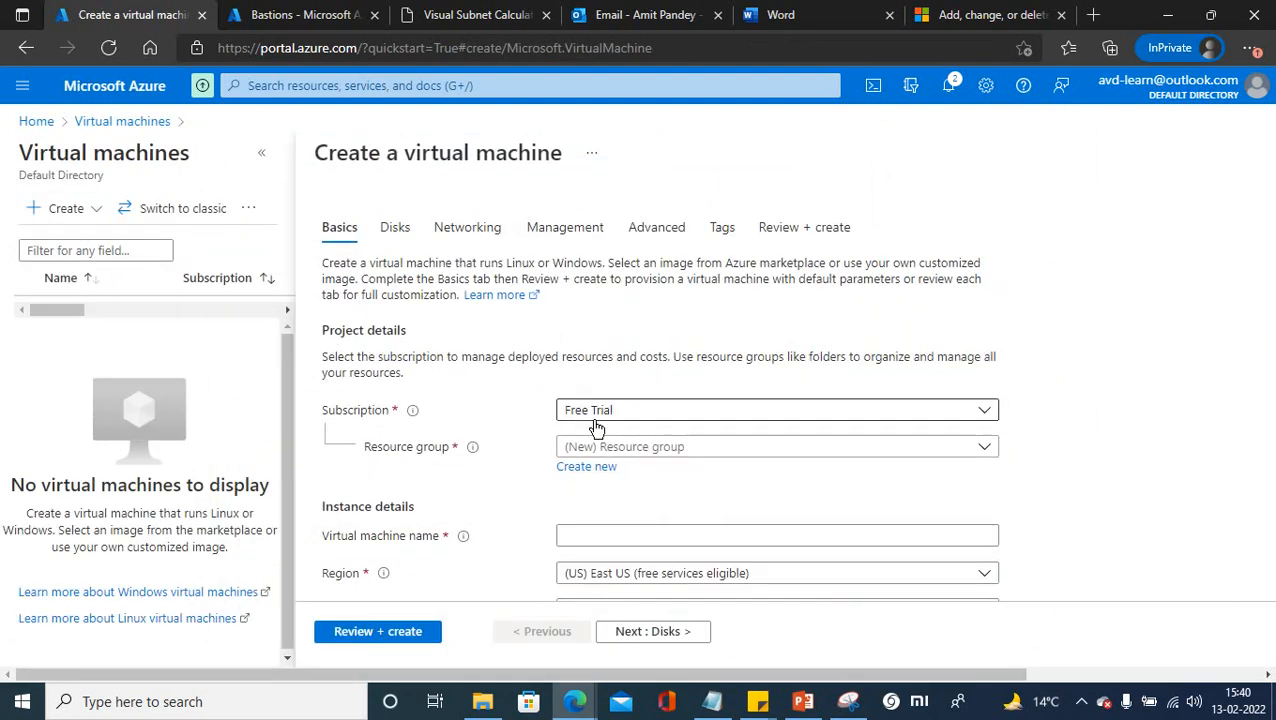
# Assign the new virtual machine to resource group rg-13feb and name it test123.
pyautogui.click(651, 457)
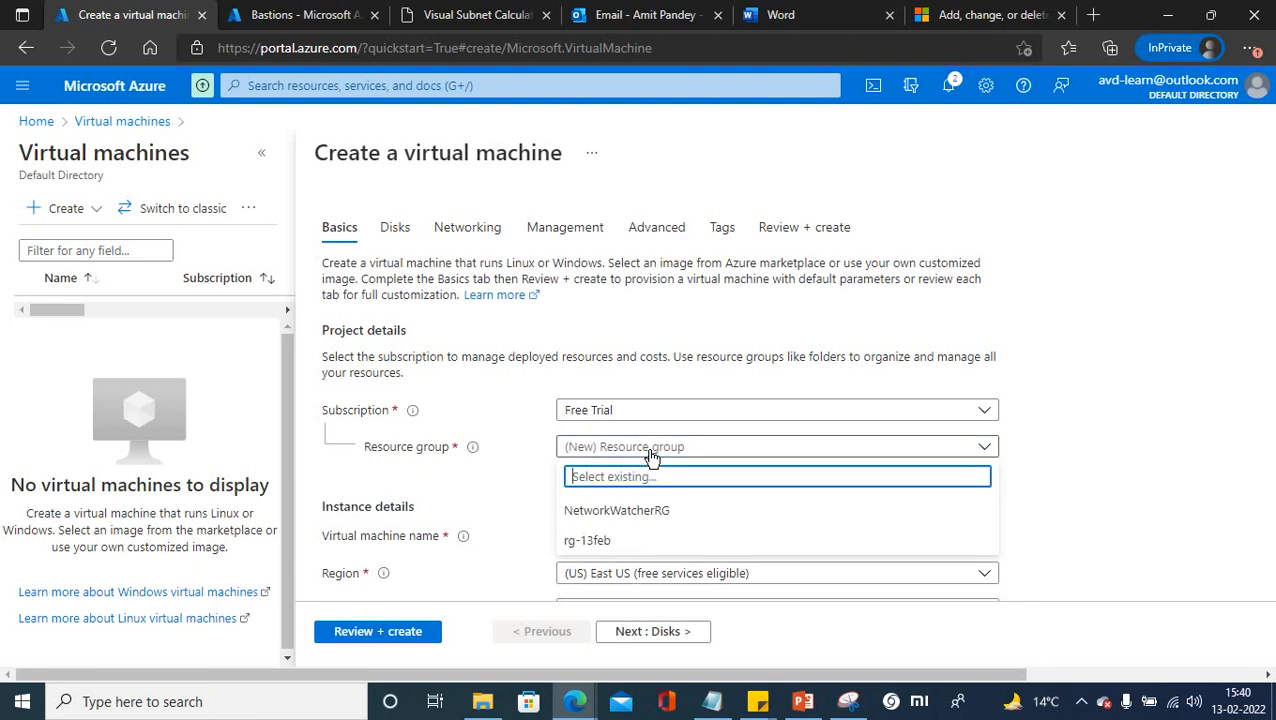
pyautogui.click(586, 540)
pyautogui.click(574, 535)
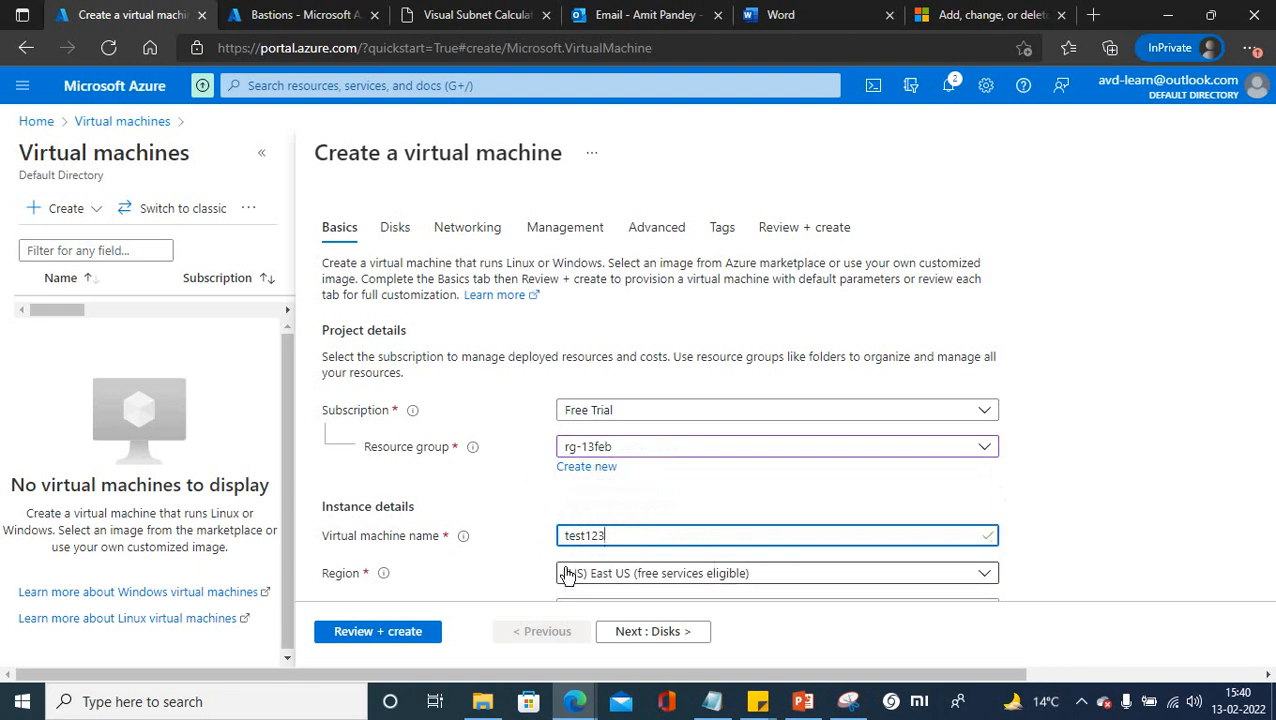
pyautogui.click(1110, 469)
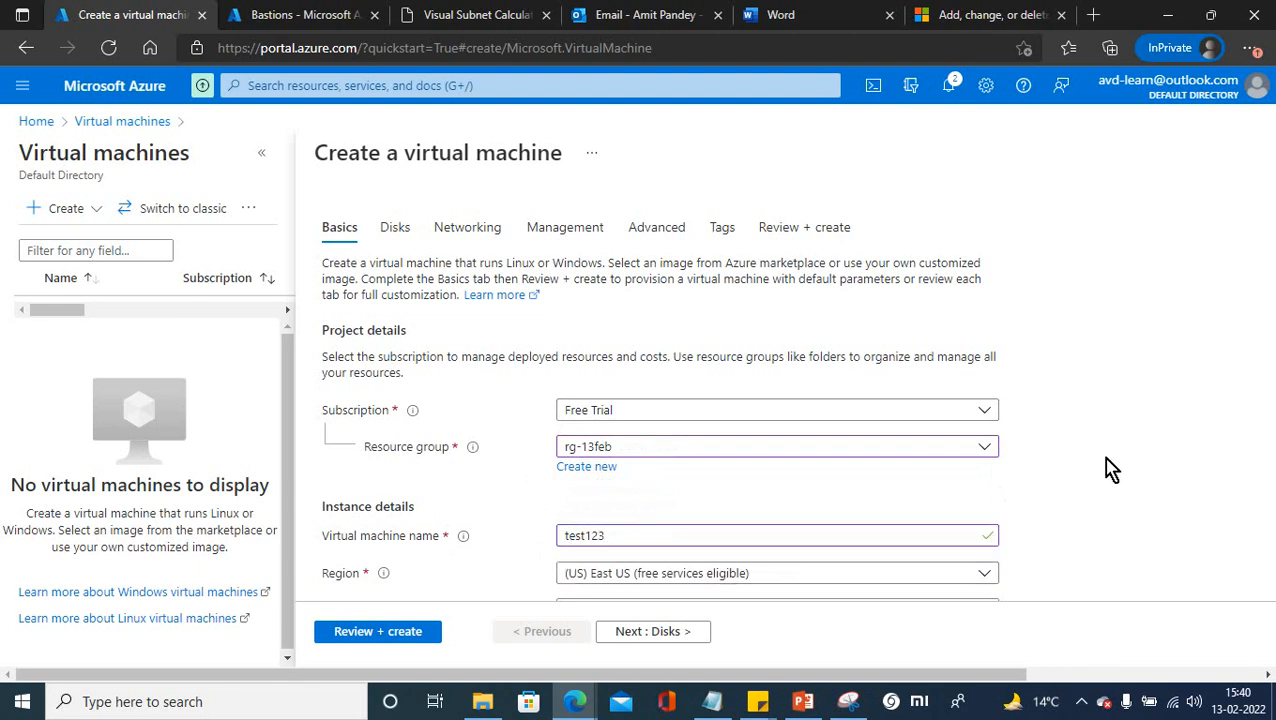
# Set the administrator username to testadmin, then enter the account password and its confirmation.
pyautogui.scroll(-3, 1110, 469)
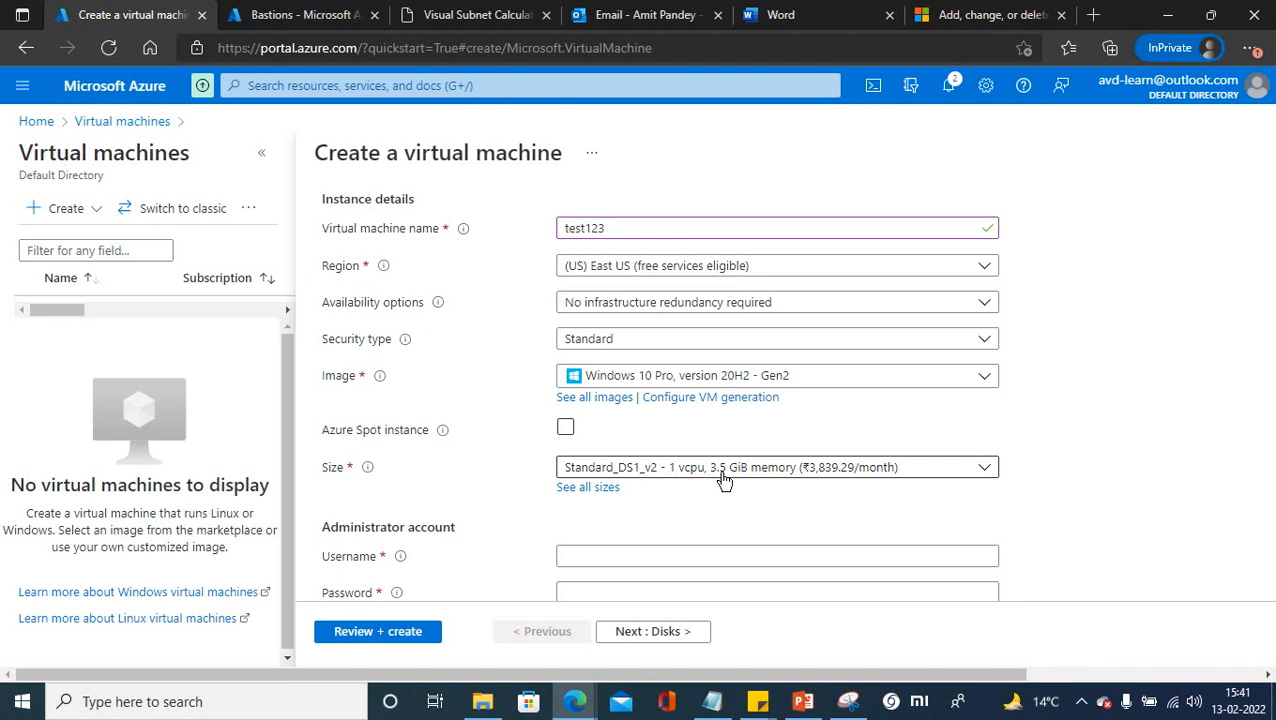
pyautogui.click(591, 558)
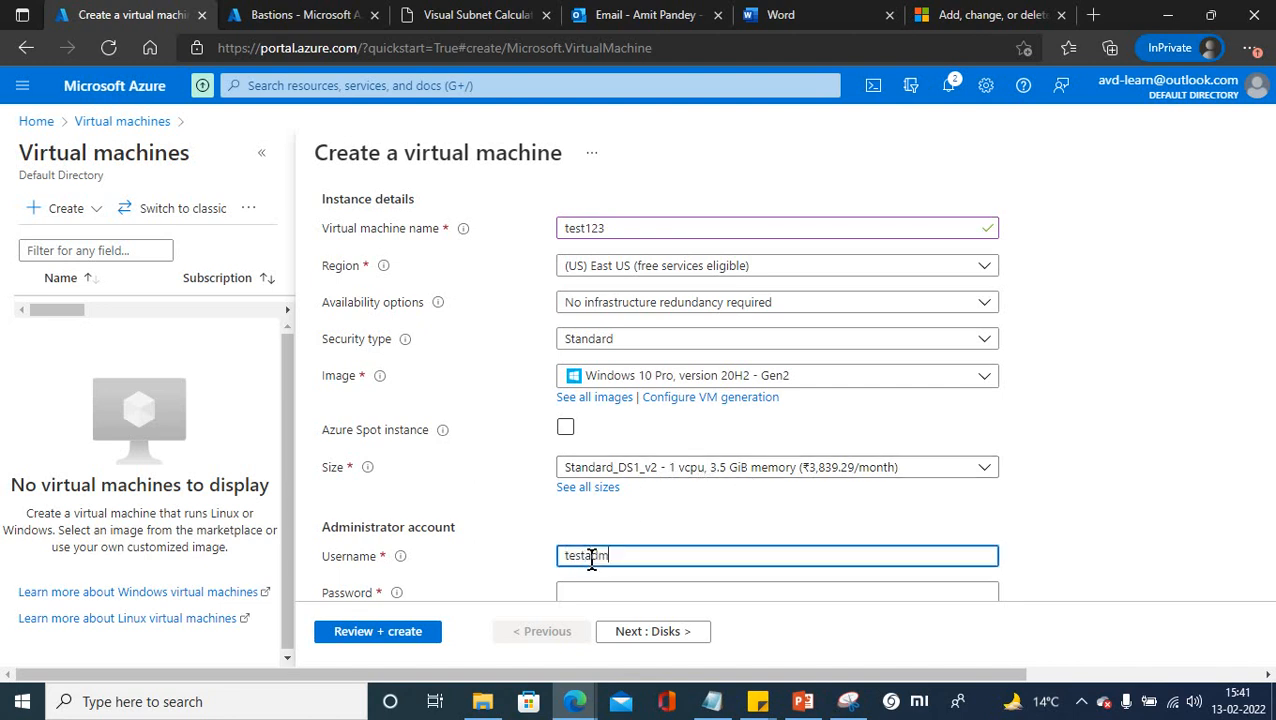
pyautogui.press('Tab')
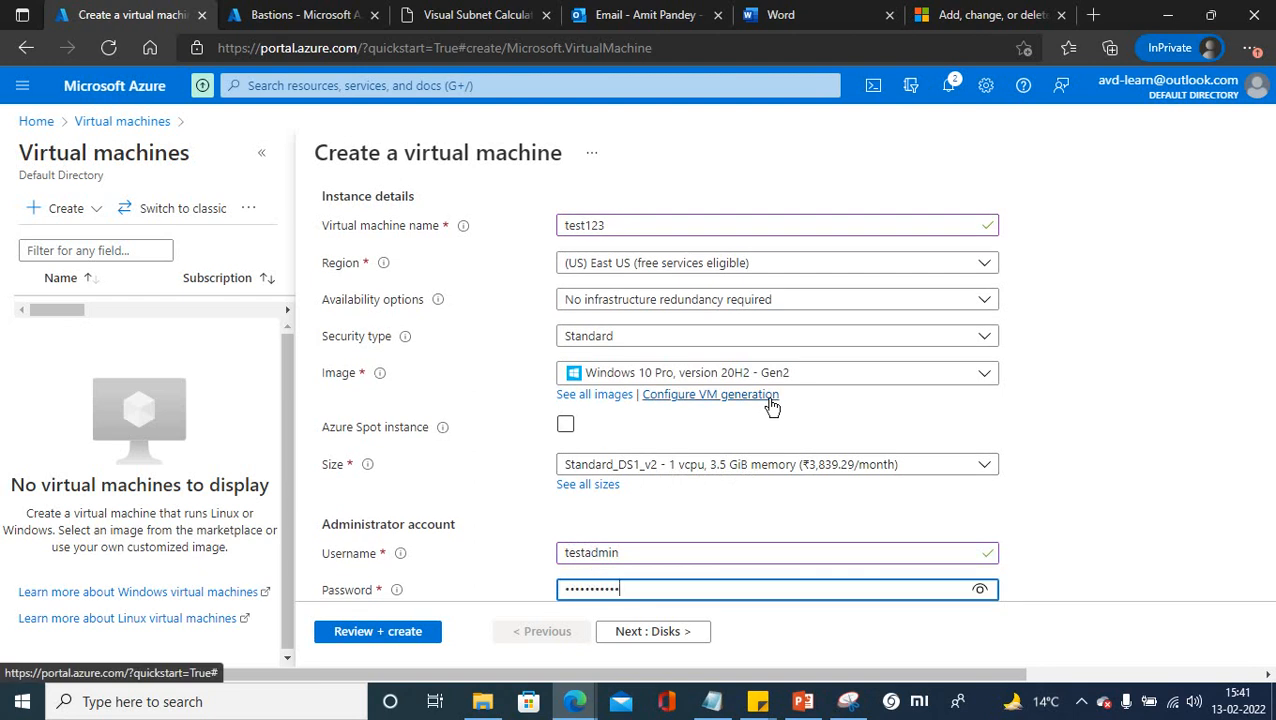
pyautogui.scroll(-2, 771, 405)
pyautogui.click(769, 397)
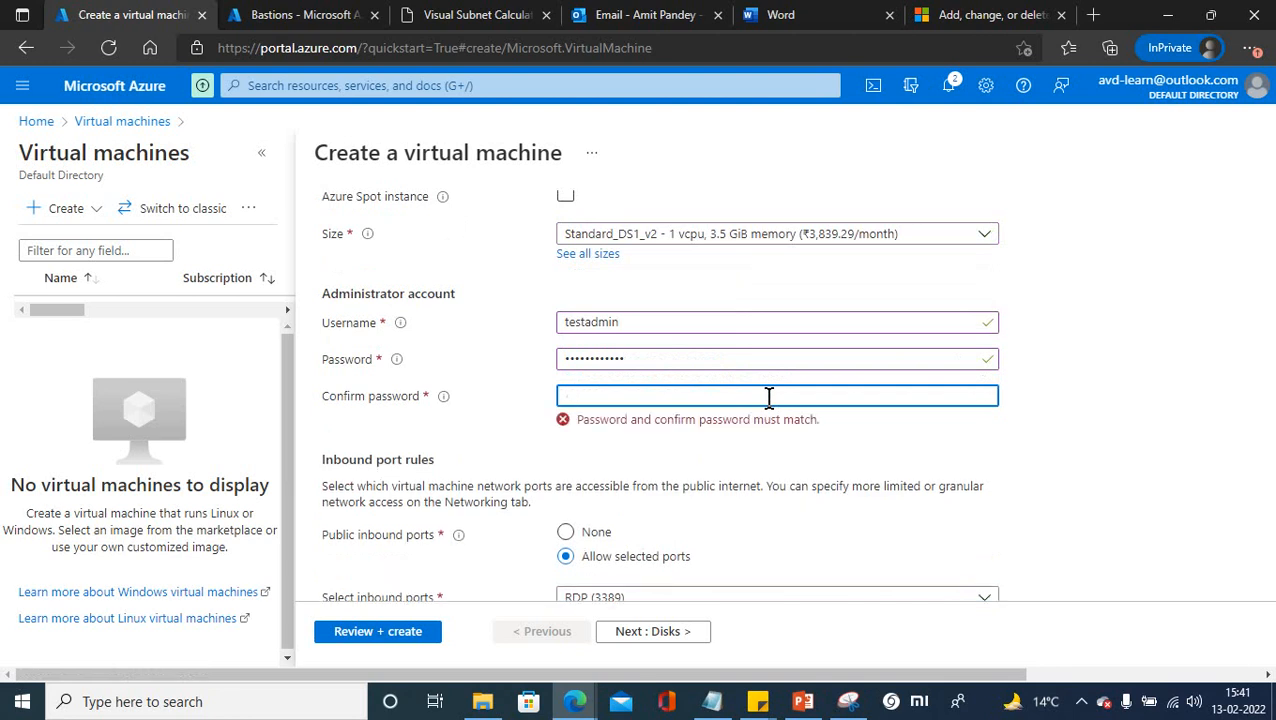
pyautogui.write('••')
pyautogui.click(1065, 500)
# Confirm the eligible Windows 10 license with multi-tenant hosting rights and continue to the disk settings.
pyautogui.scroll(-3, 1065, 500)
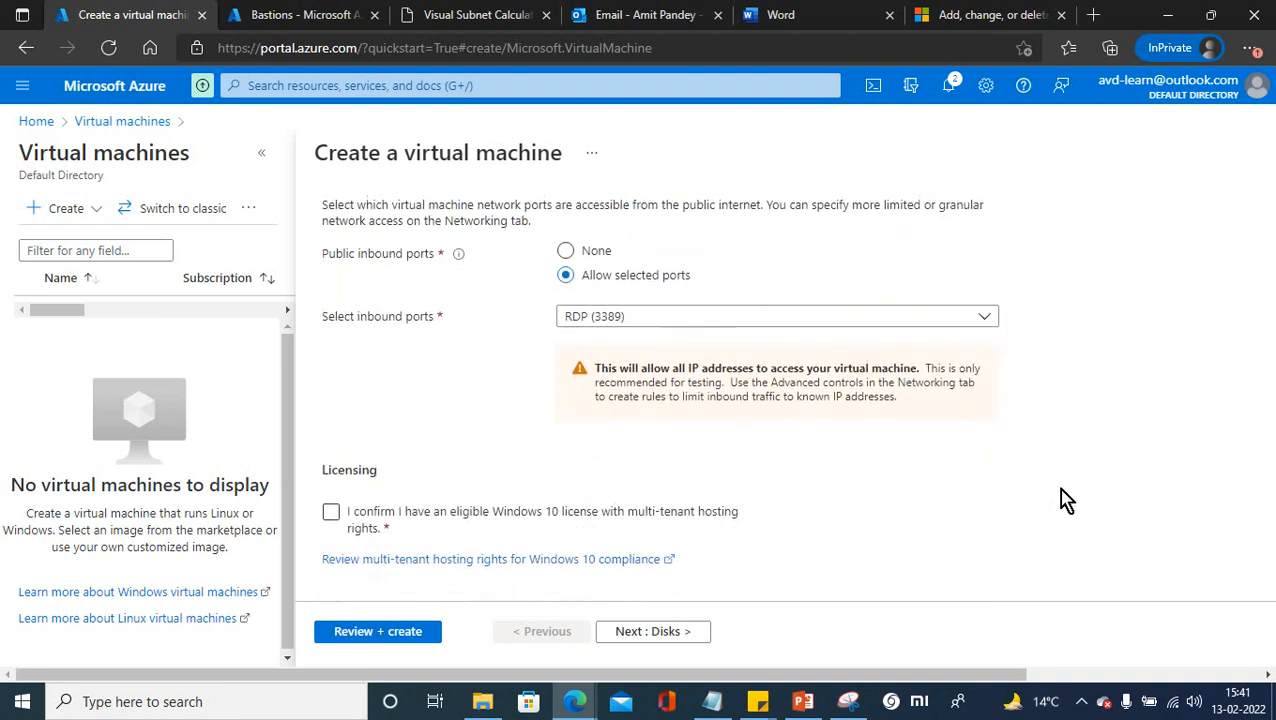
pyautogui.click(331, 496)
pyautogui.click(678, 638)
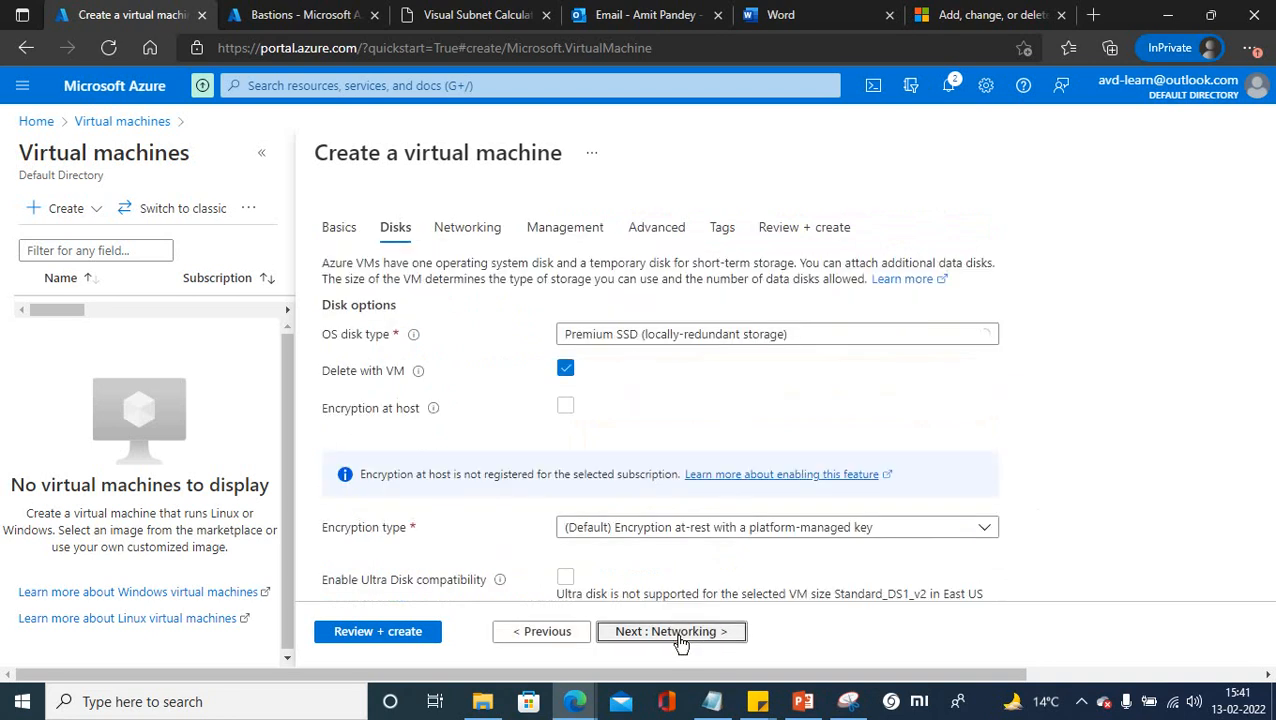
# Set the OS disk type to Standard HDD and open the virtual machine's networking settings.
pyautogui.click(645, 338)
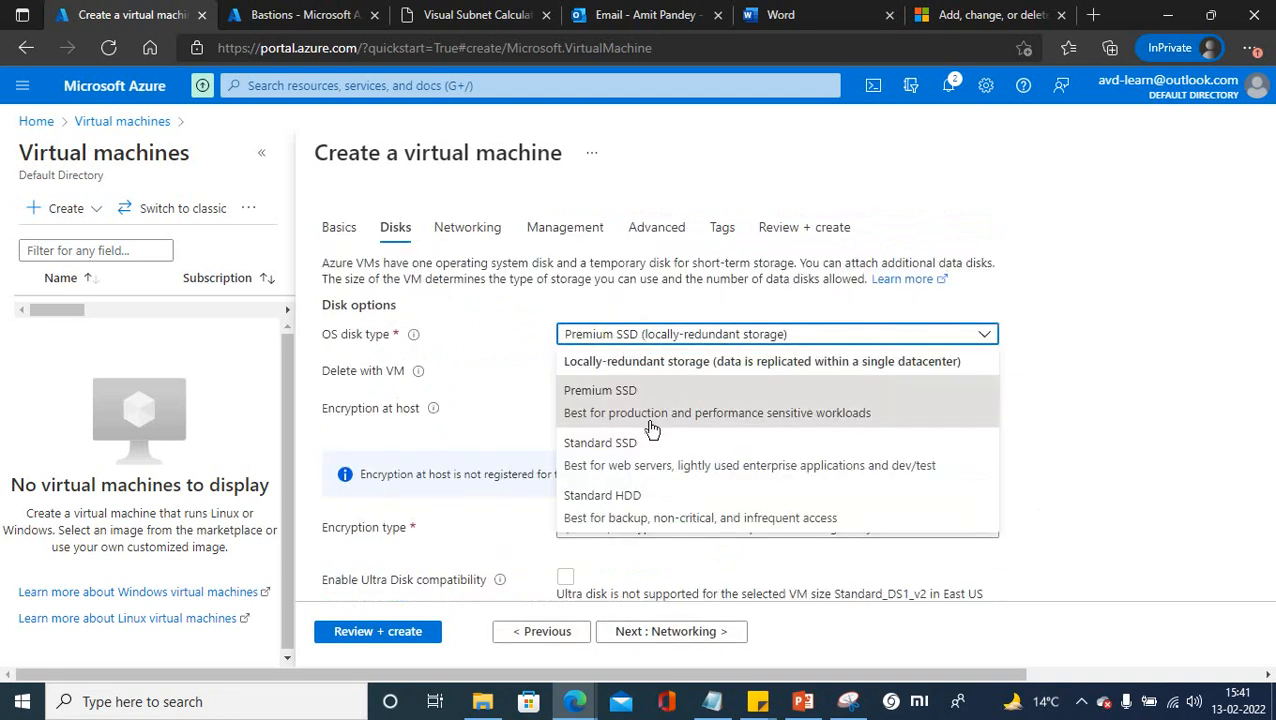
pyautogui.click(622, 500)
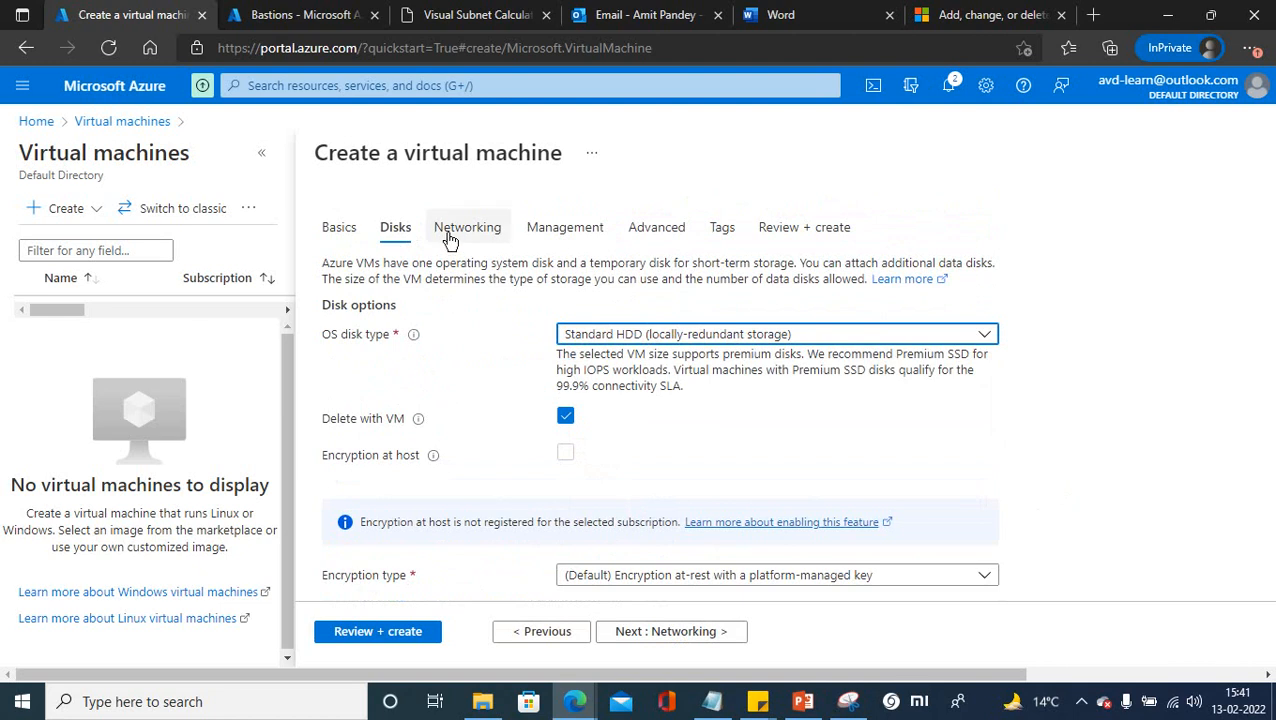
pyautogui.click(450, 238)
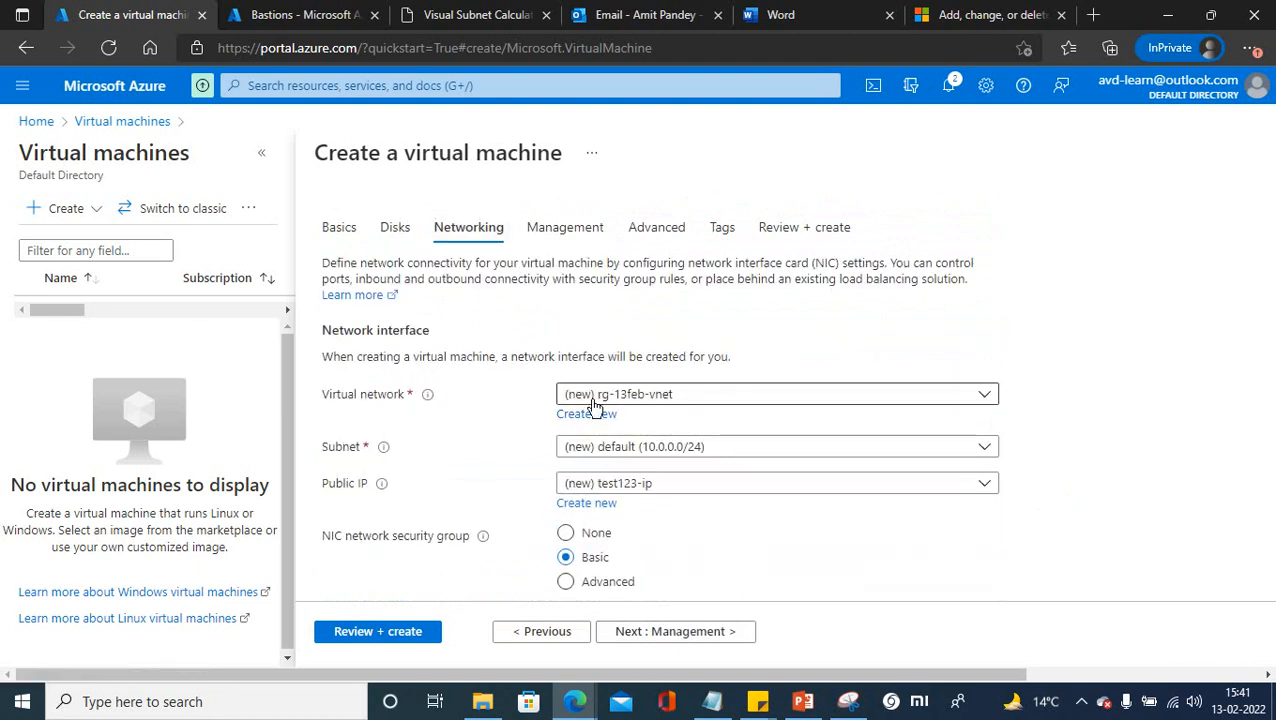
# Check the available virtual networks and subnets for the virtual machine, keeping (new) rg-13feb-vnet and (new) default (10.0.0.0/24).
pyautogui.click(692, 398)
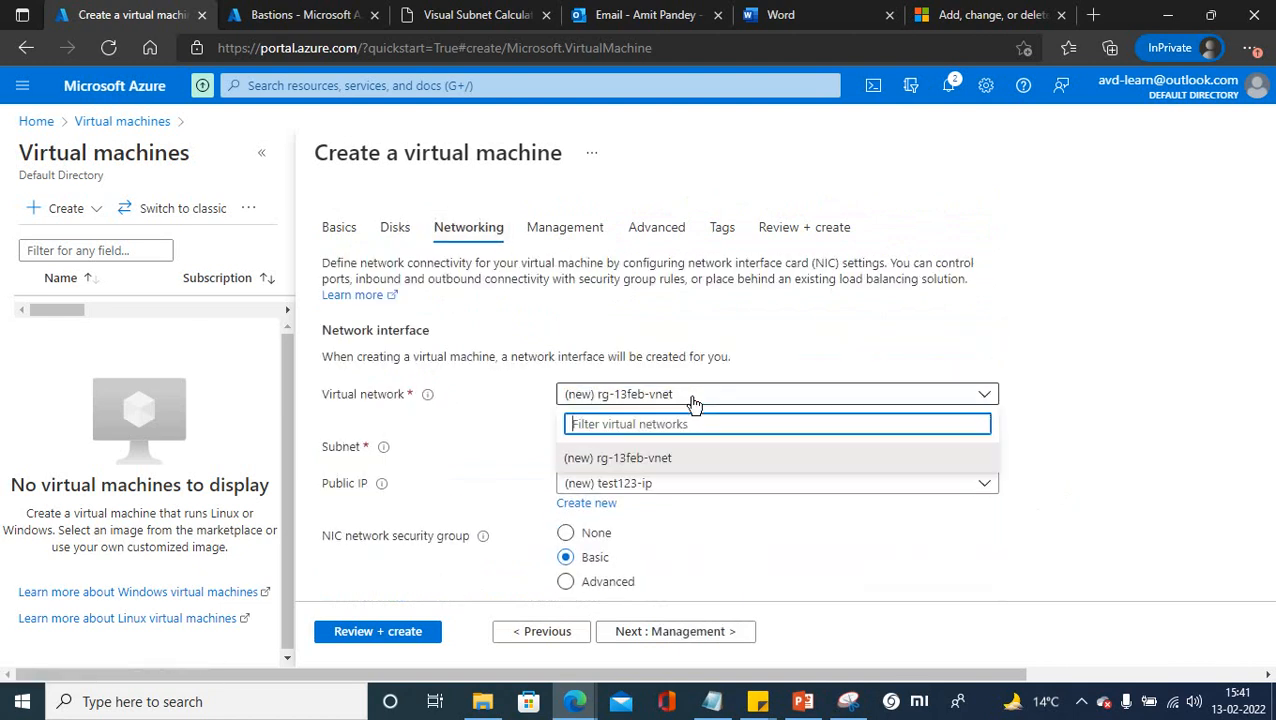
pyautogui.click(632, 460)
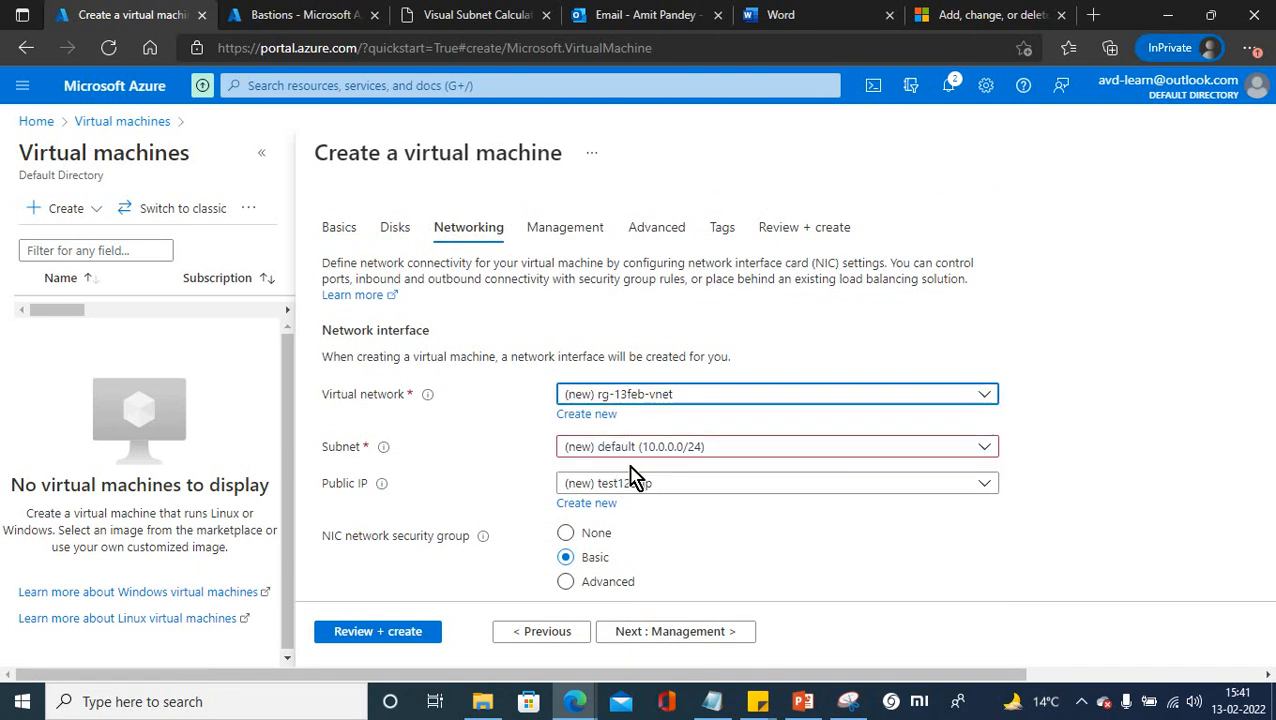
pyautogui.click(748, 452)
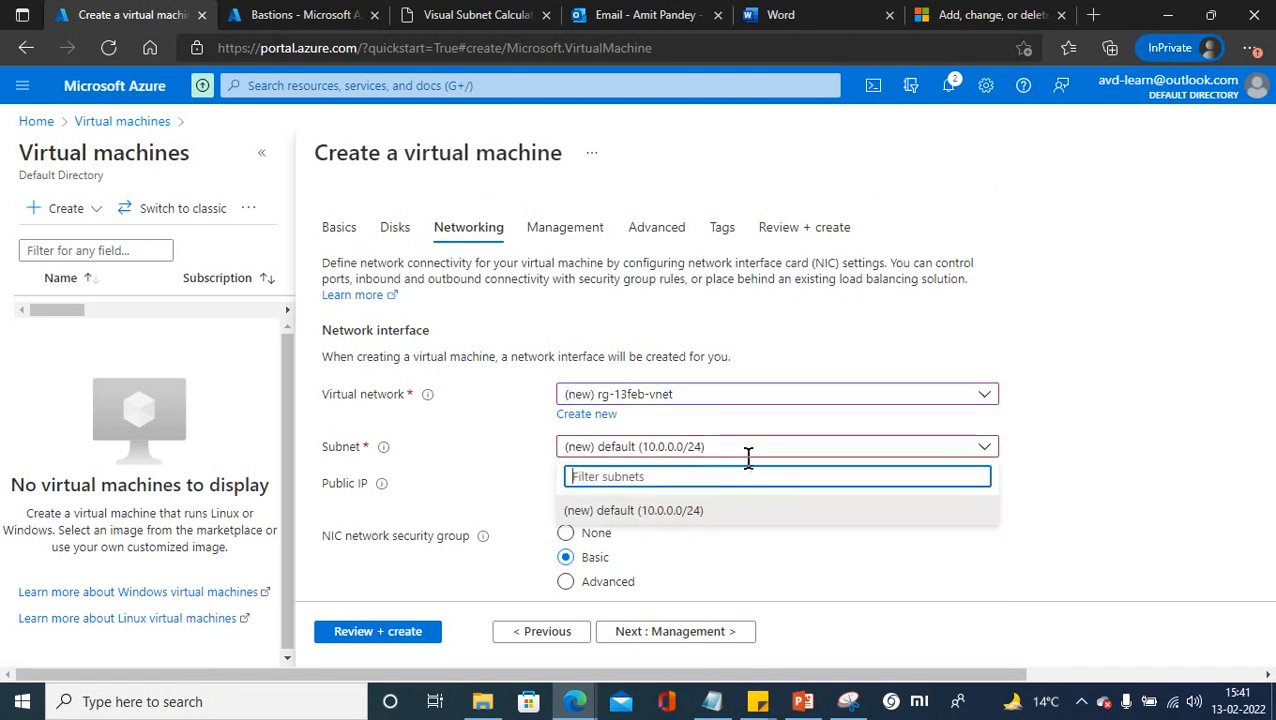
pyautogui.click(727, 548)
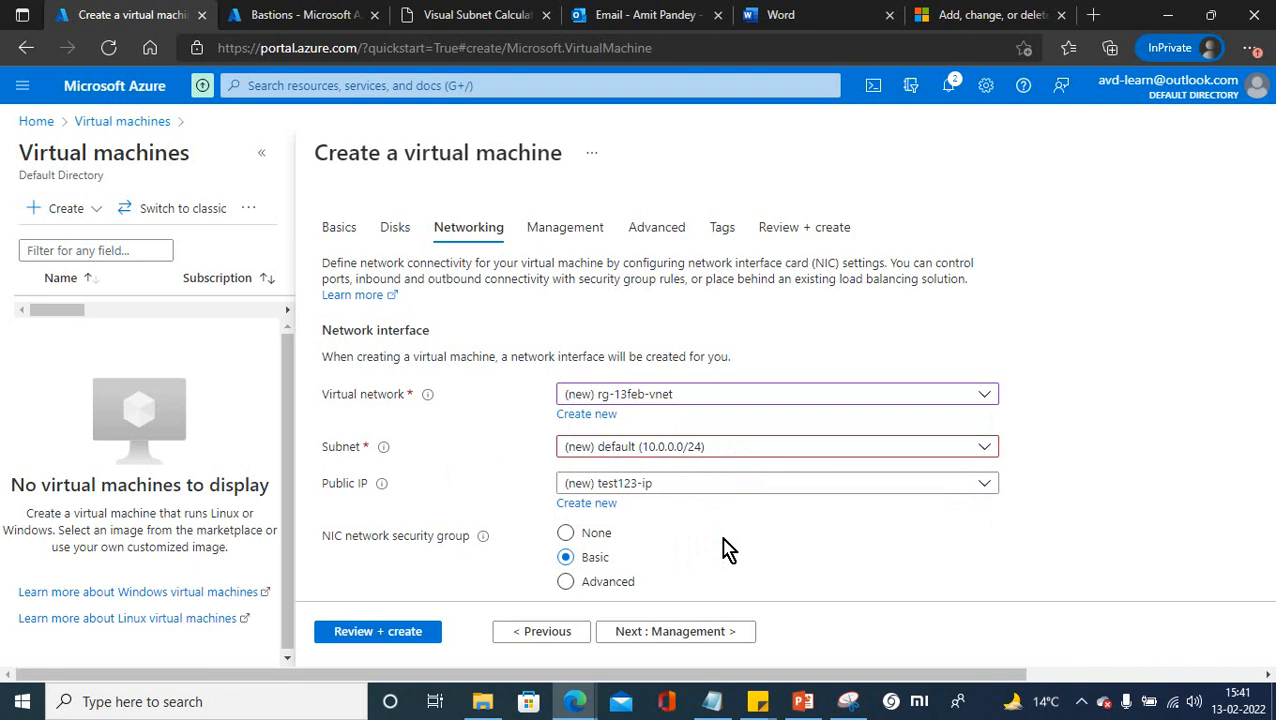
pyautogui.click(707, 395)
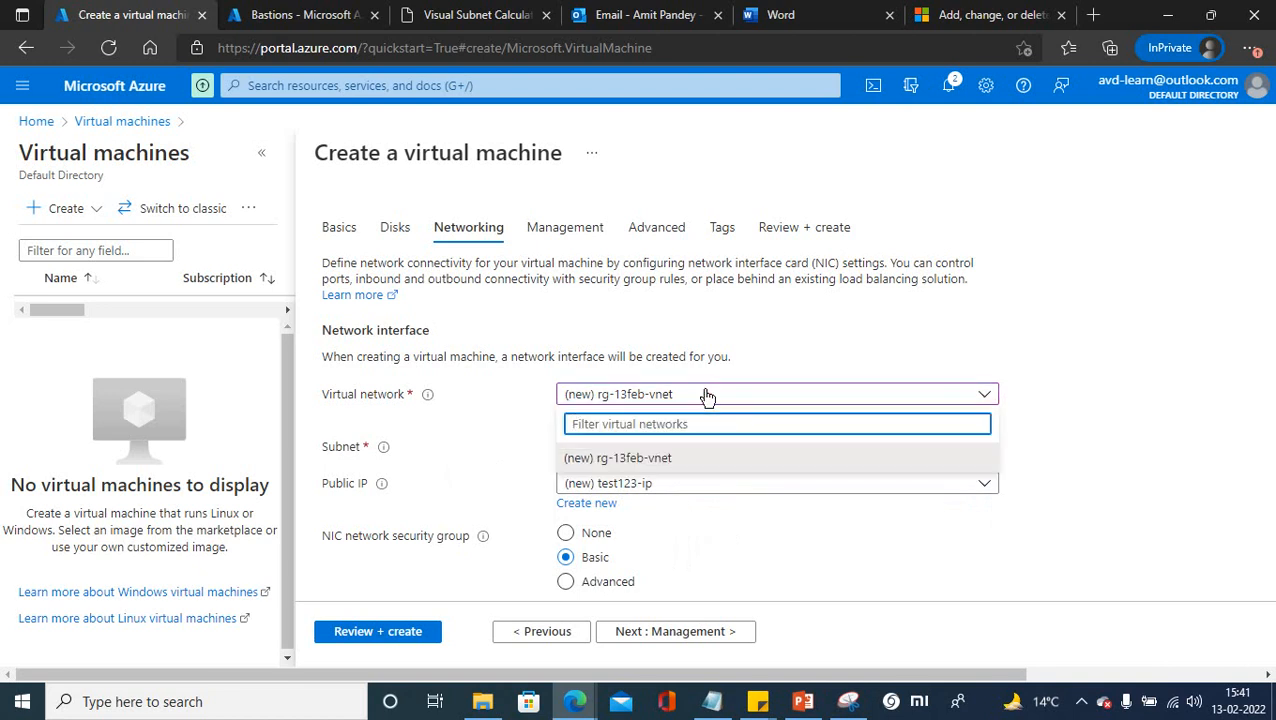
pyautogui.click(658, 458)
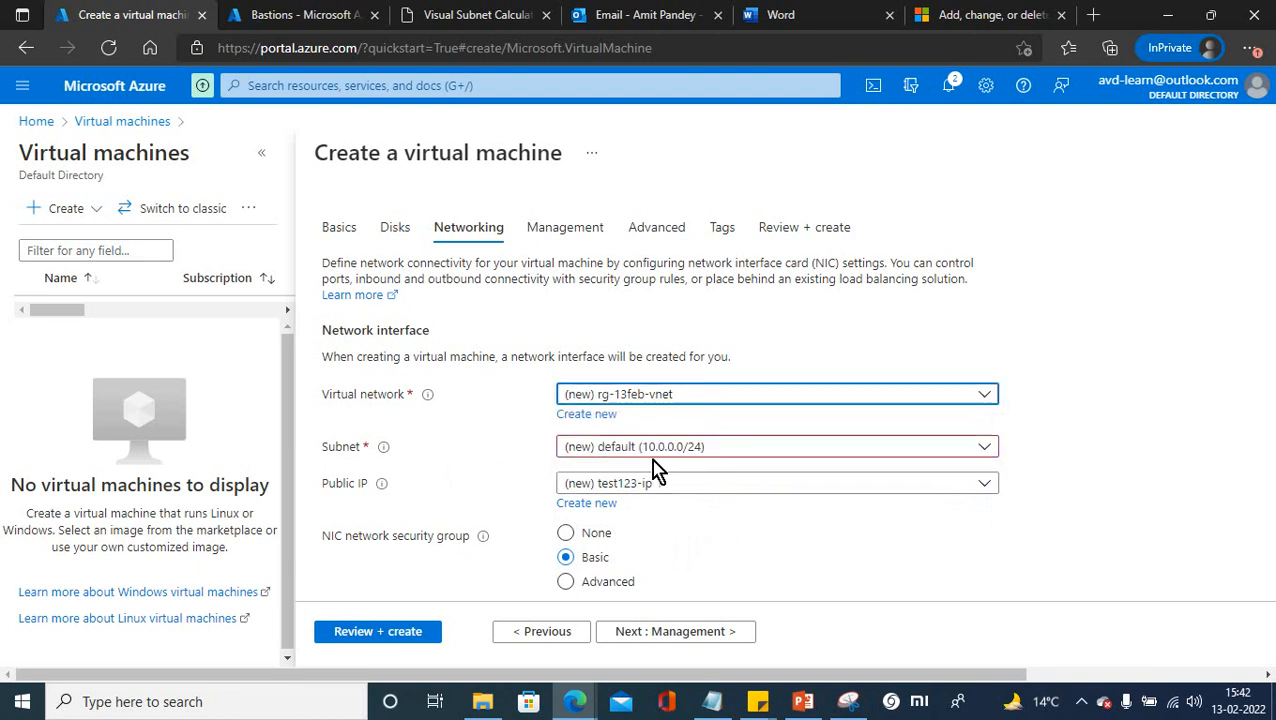
pyautogui.click(994, 452)
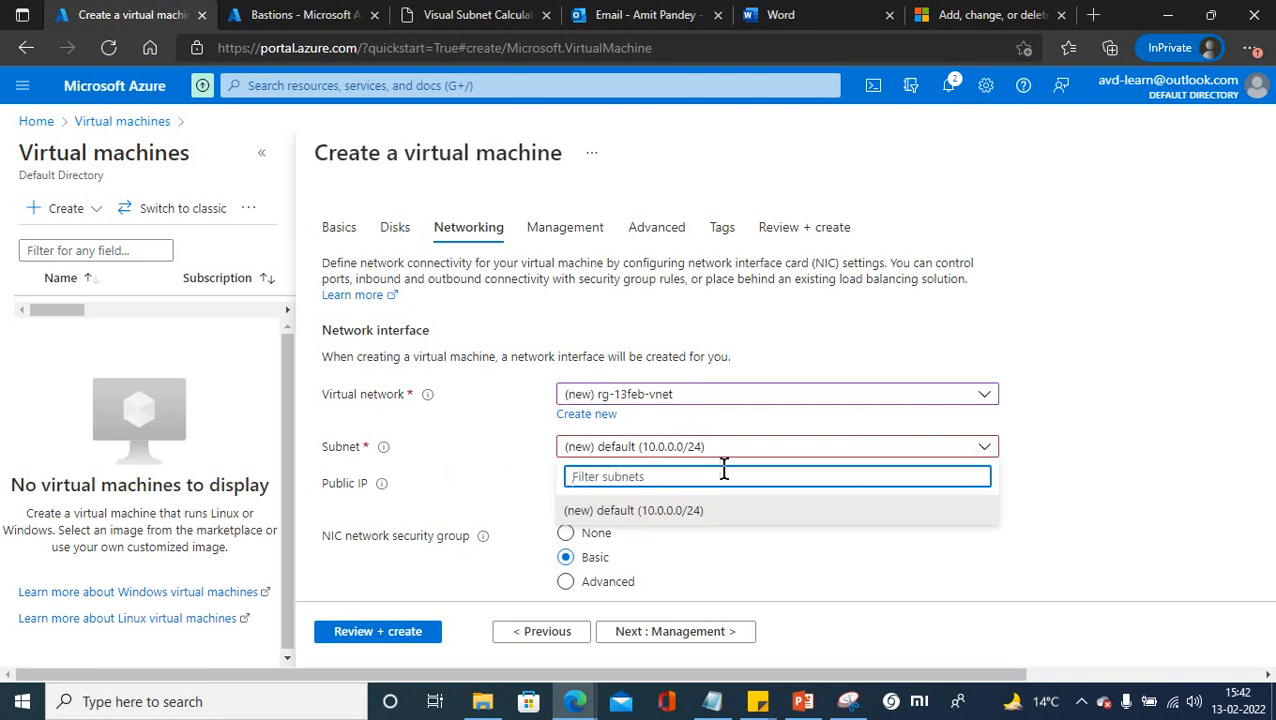
pyautogui.click(707, 512)
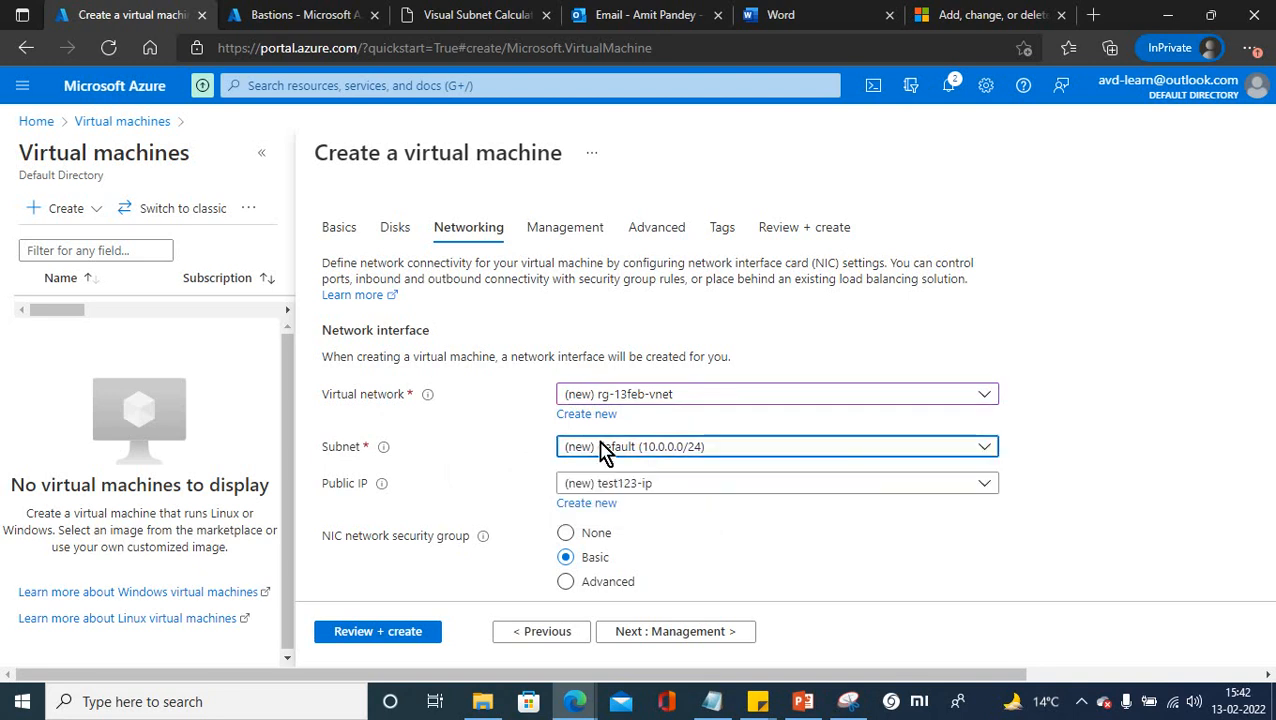
# Check the bastion-test entry in the virtual networks list in the other portal tab, open it and return to the virtual machine form.
pyautogui.click(293, 20)
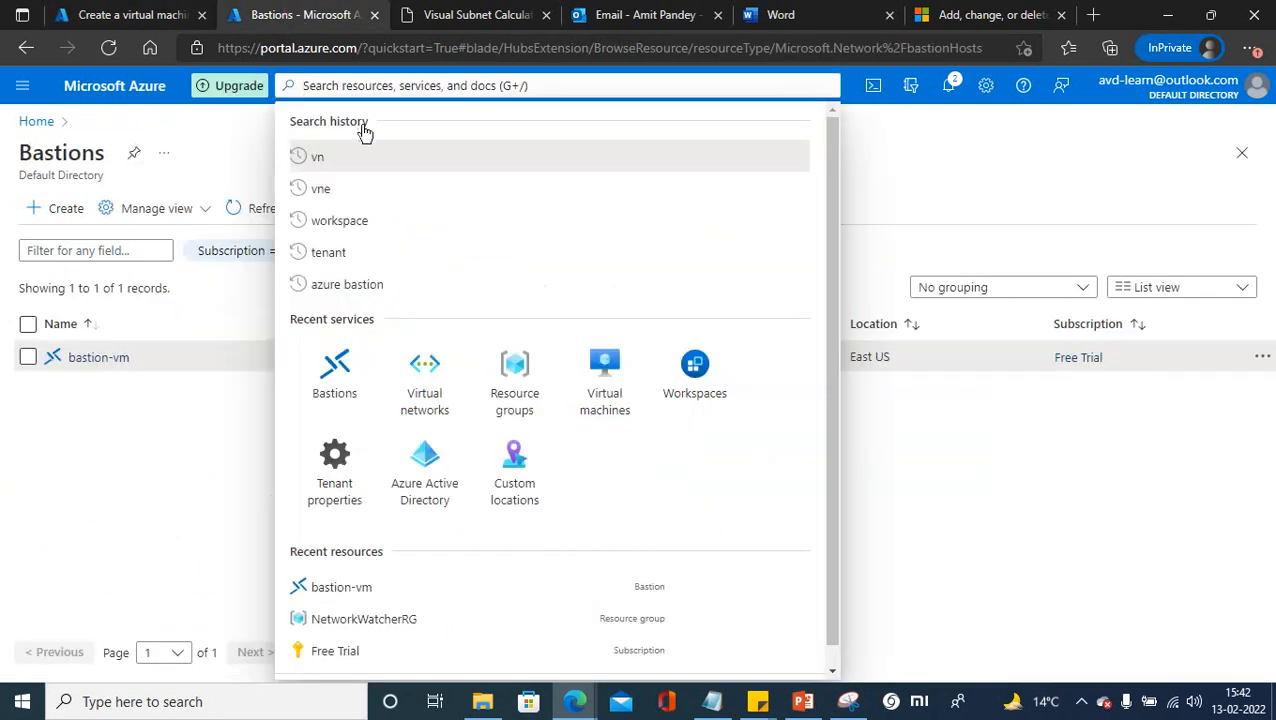
pyautogui.click(432, 404)
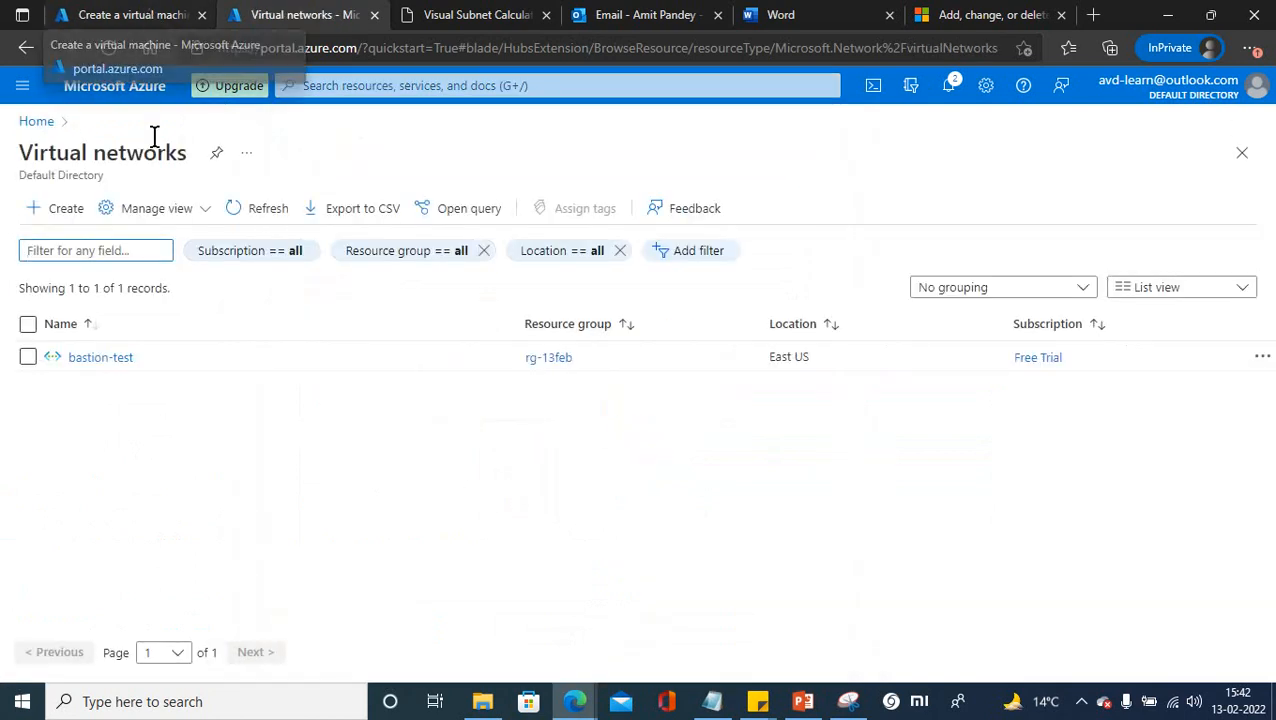
pyautogui.click(117, 362)
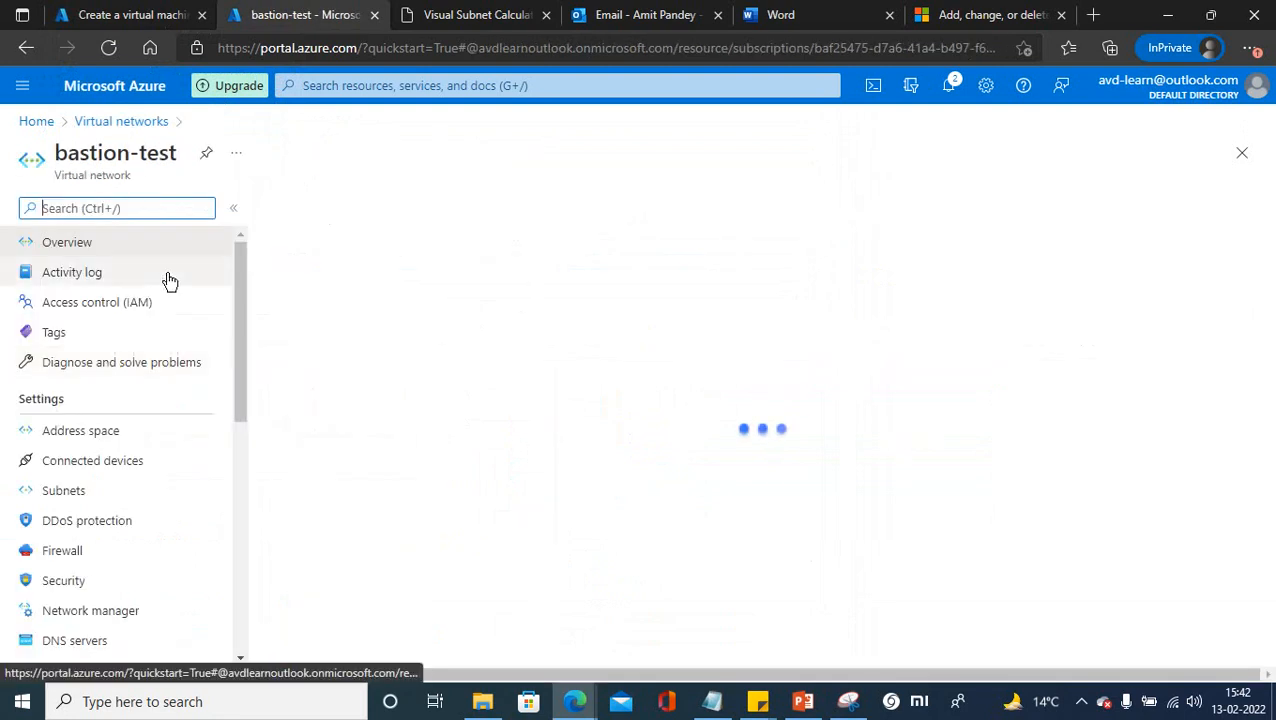
pyautogui.click(130, 20)
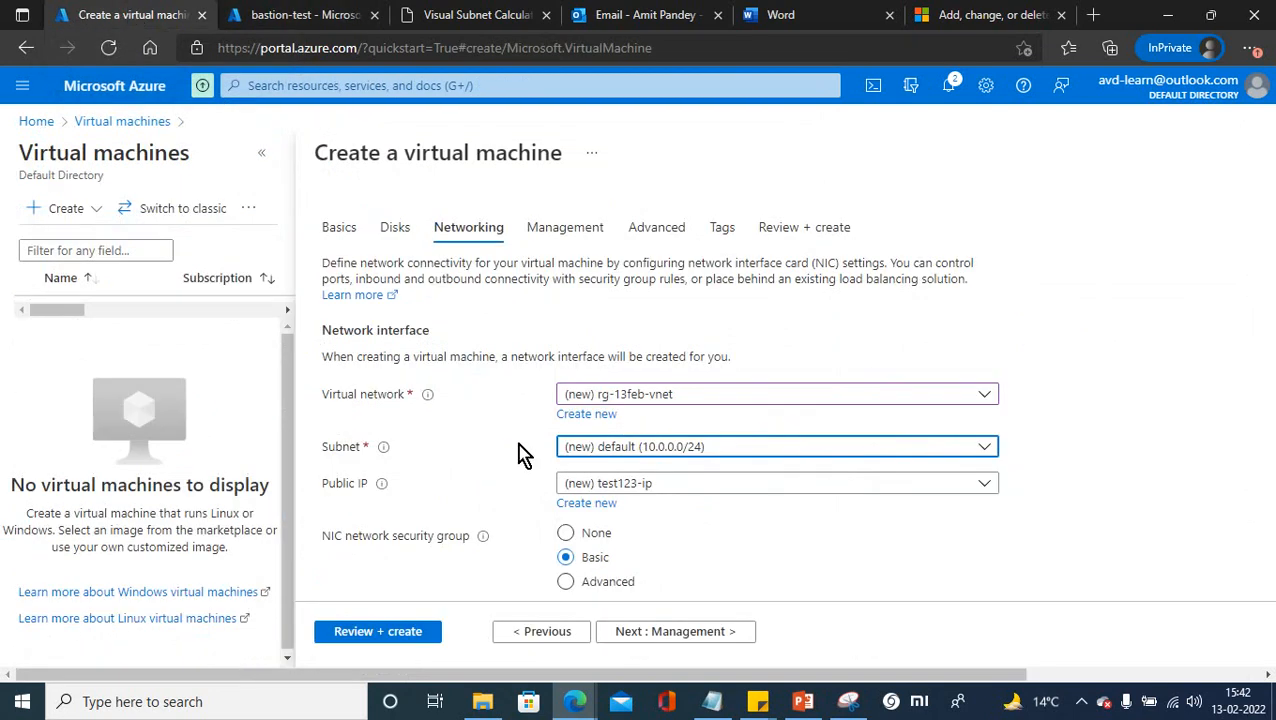
# Reselect rg-13feb as the resource group and recheck the virtual machine's basic and disk settings on the way back to networking.
pyautogui.click(338, 228)
pyautogui.click(695, 500)
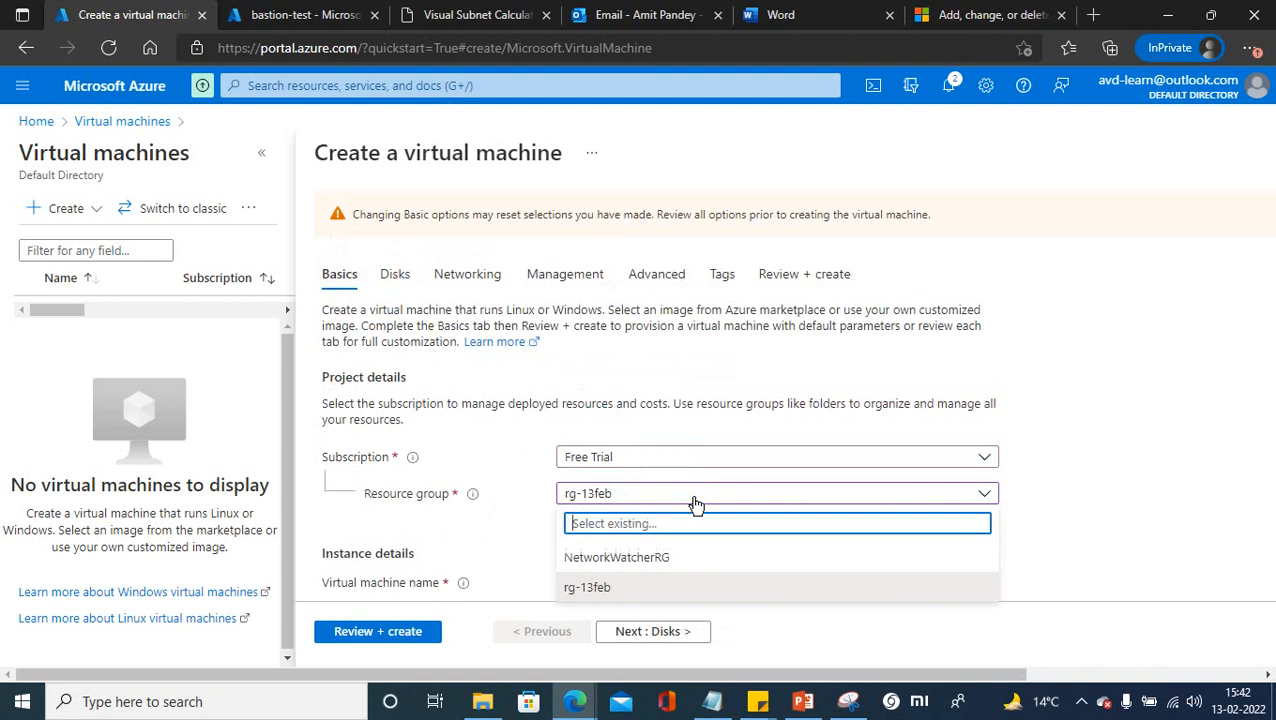
pyautogui.click(607, 588)
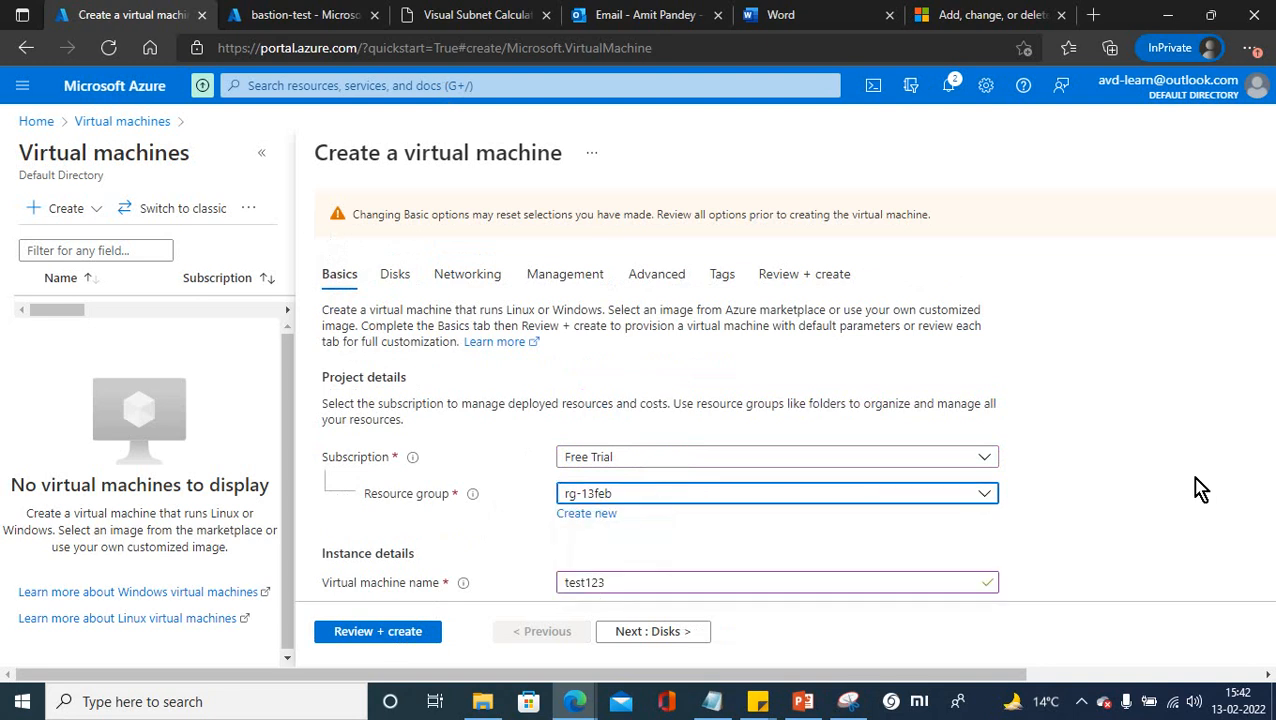
pyautogui.scroll(-3, 1200, 488)
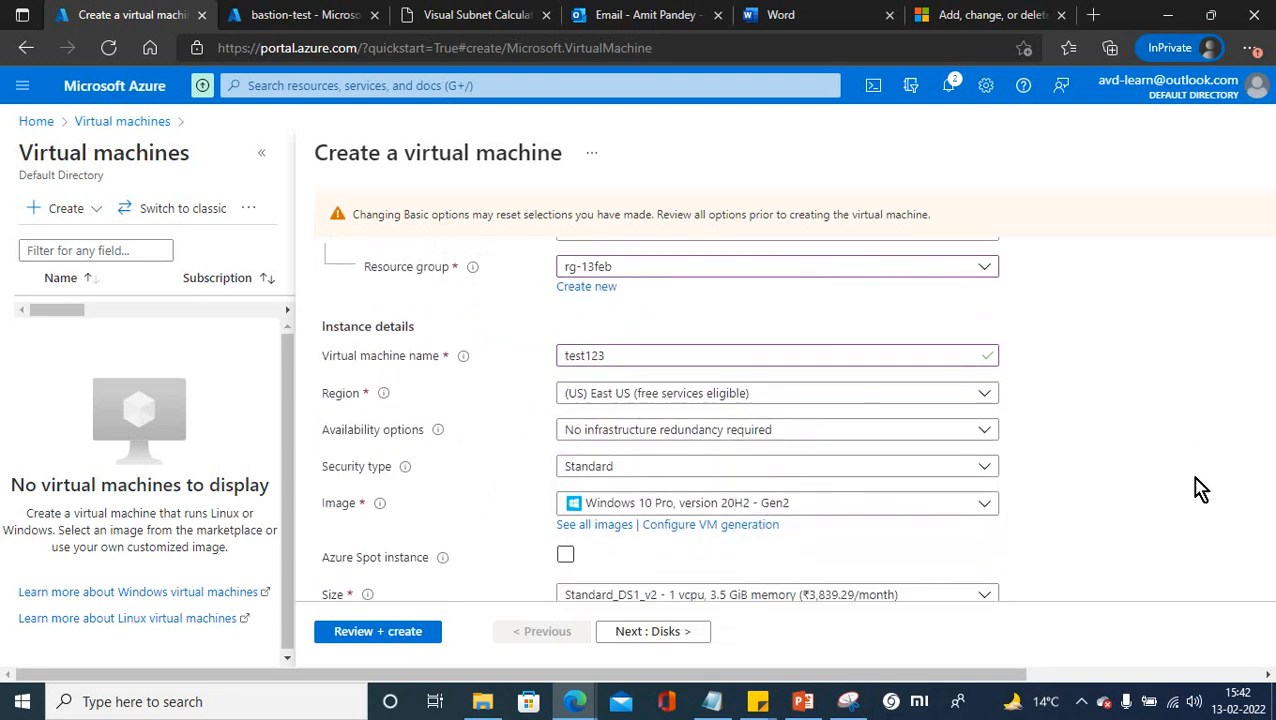
pyautogui.scroll(-3, 1200, 488)
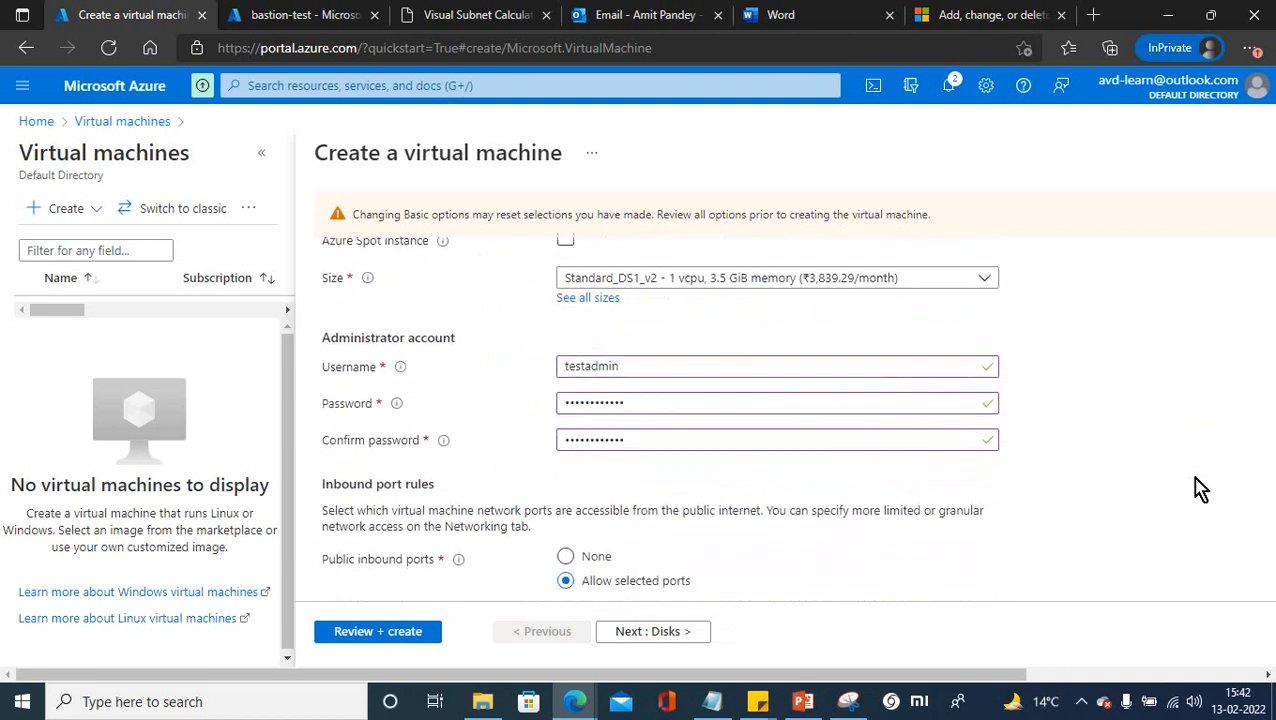
pyautogui.scroll(-2, 1200, 488)
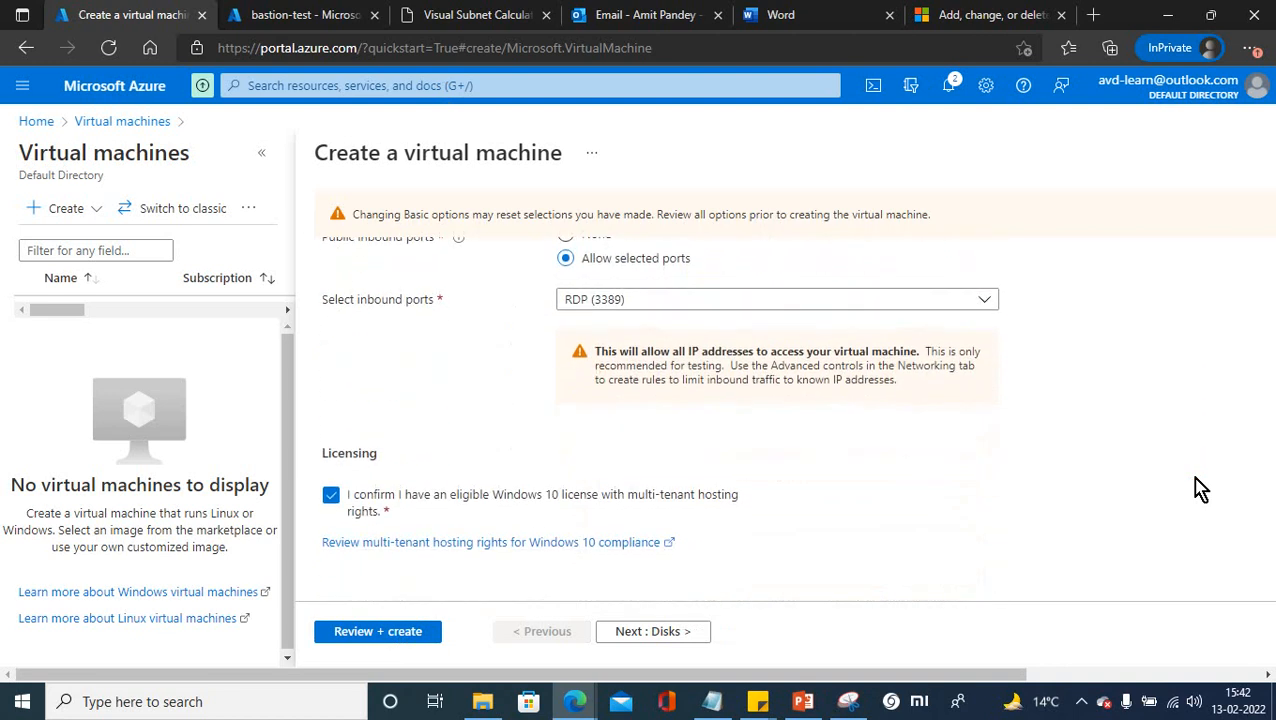
pyautogui.click(676, 636)
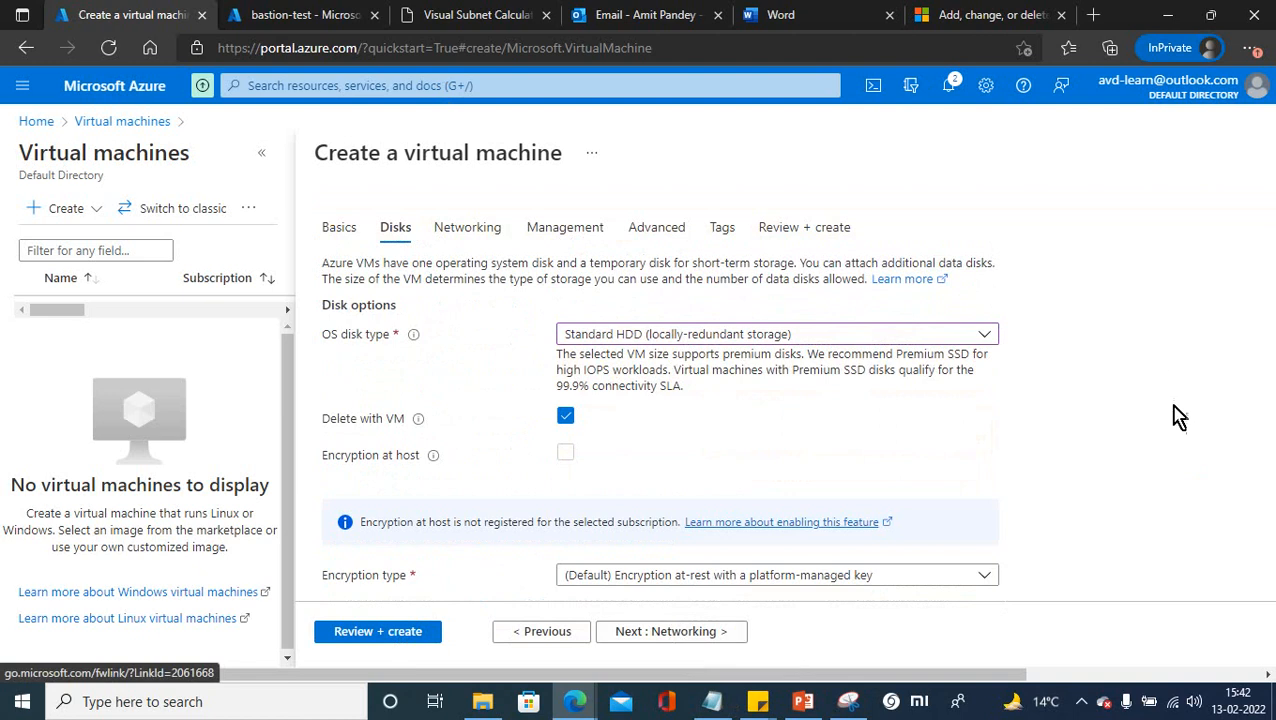
pyautogui.scroll(-3, 1165, 435)
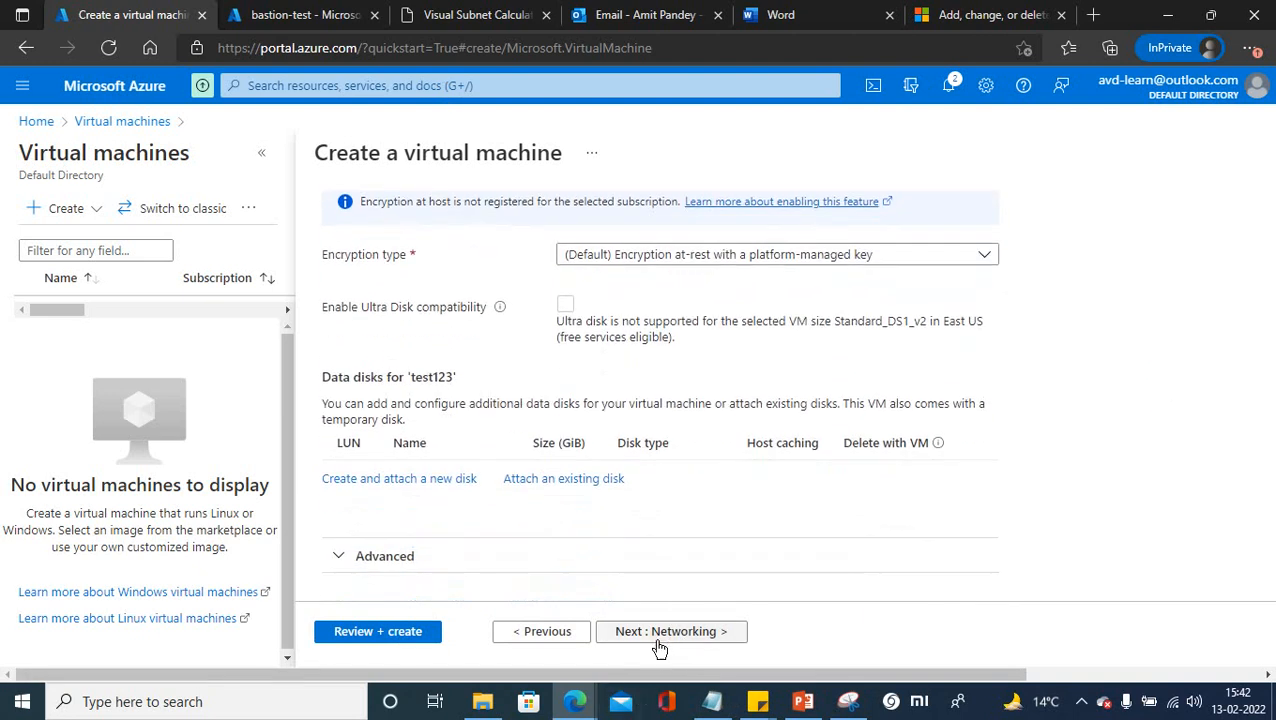
pyautogui.click(660, 631)
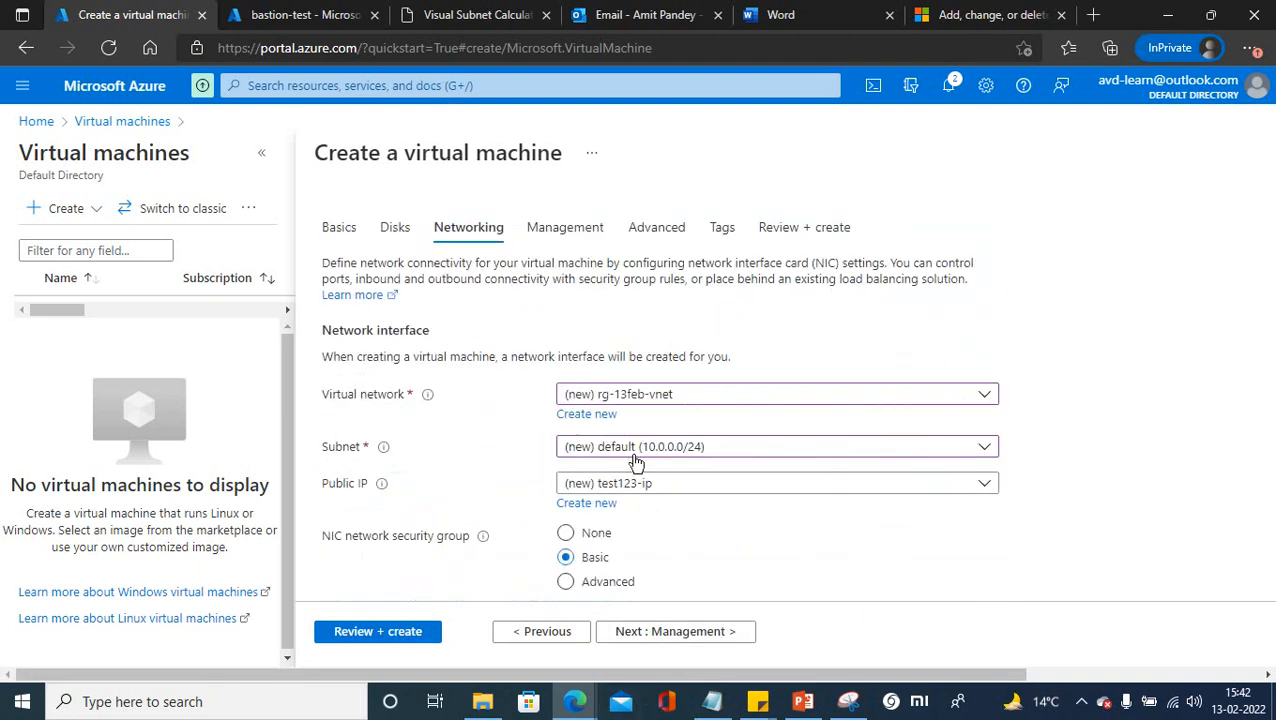
# Recheck the available virtual networks, subnets and public IP options, keeping (new) rg-13feb-vnet, (new) default (10.0.0.0/24) and (new) test123-ip.
pyautogui.click(715, 398)
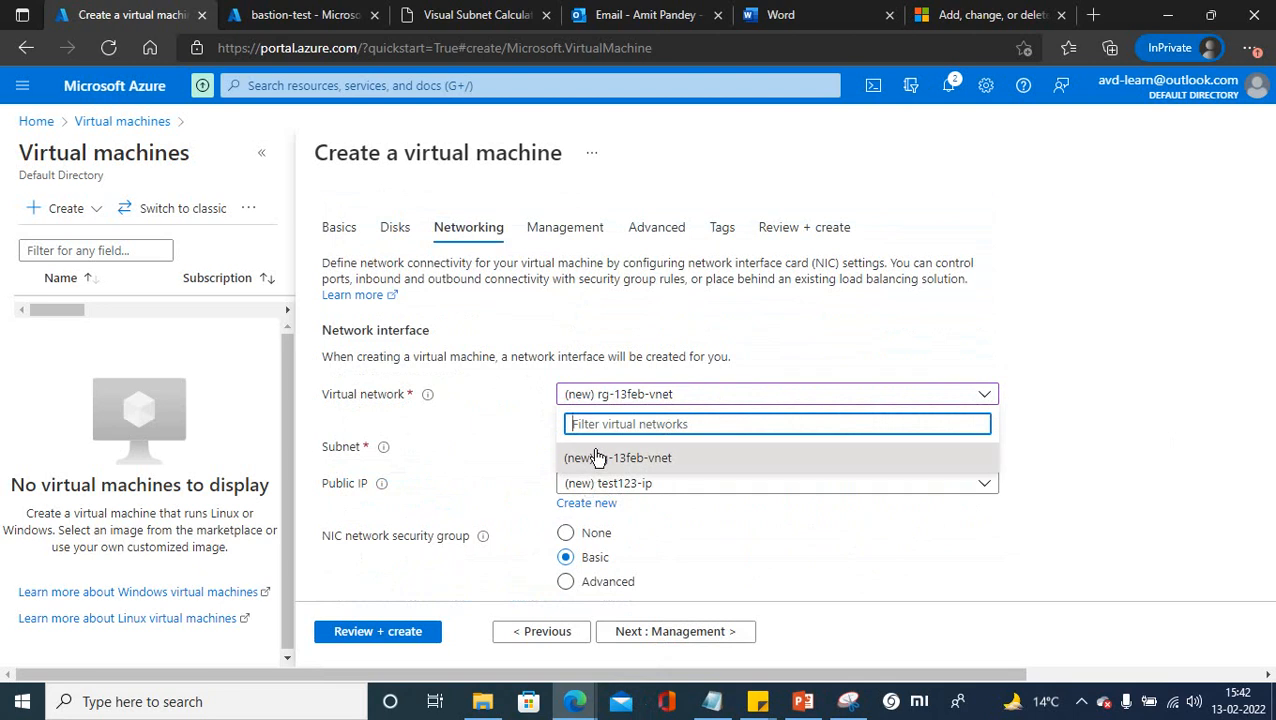
pyautogui.click(683, 396)
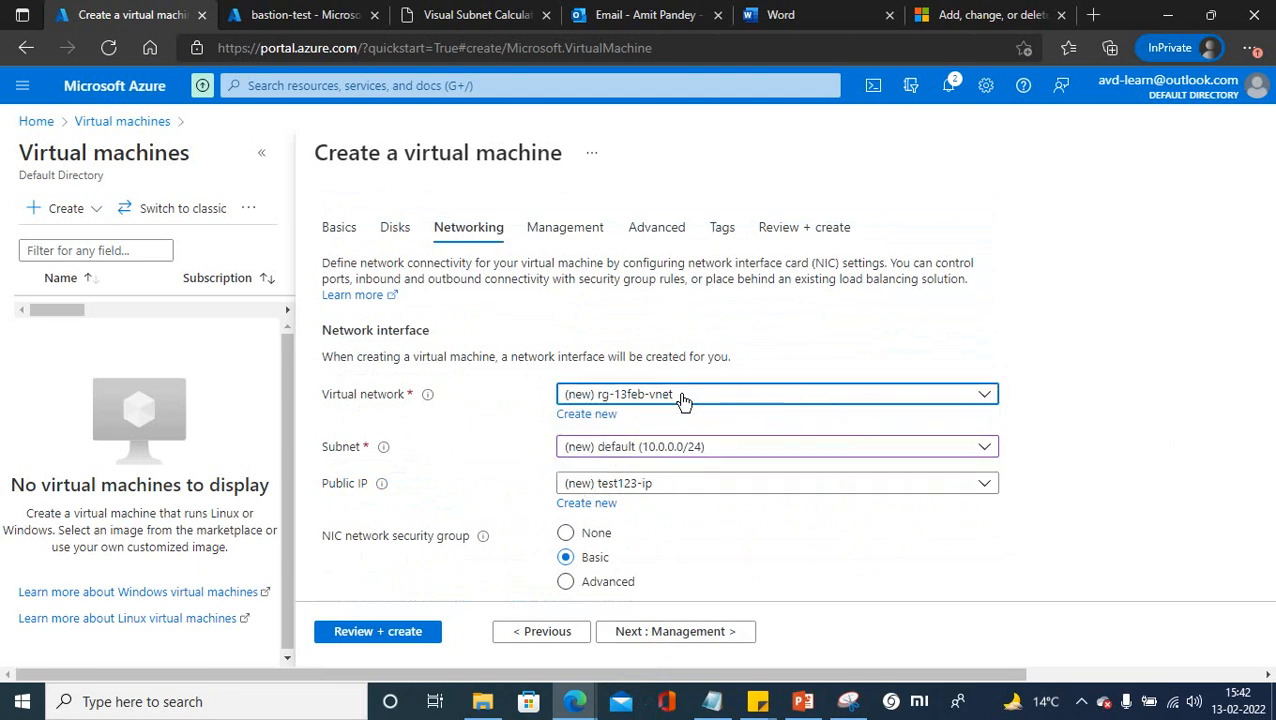
pyautogui.click(602, 397)
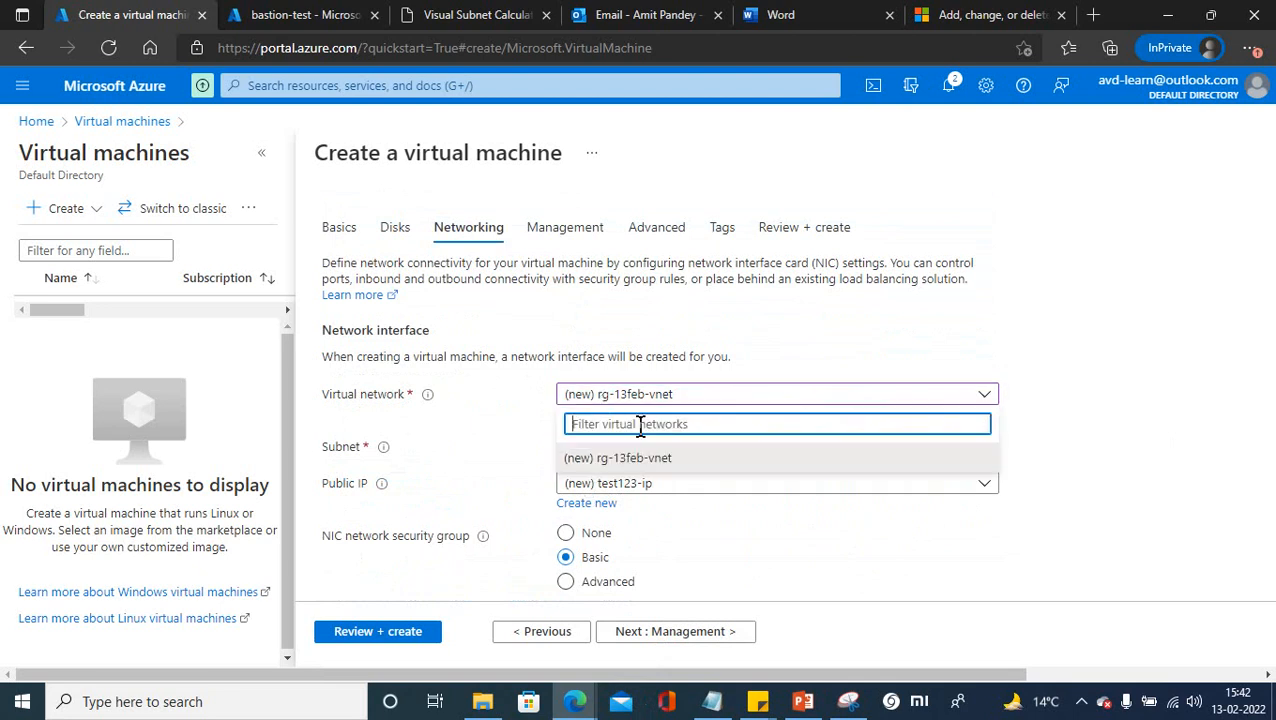
pyautogui.click(588, 459)
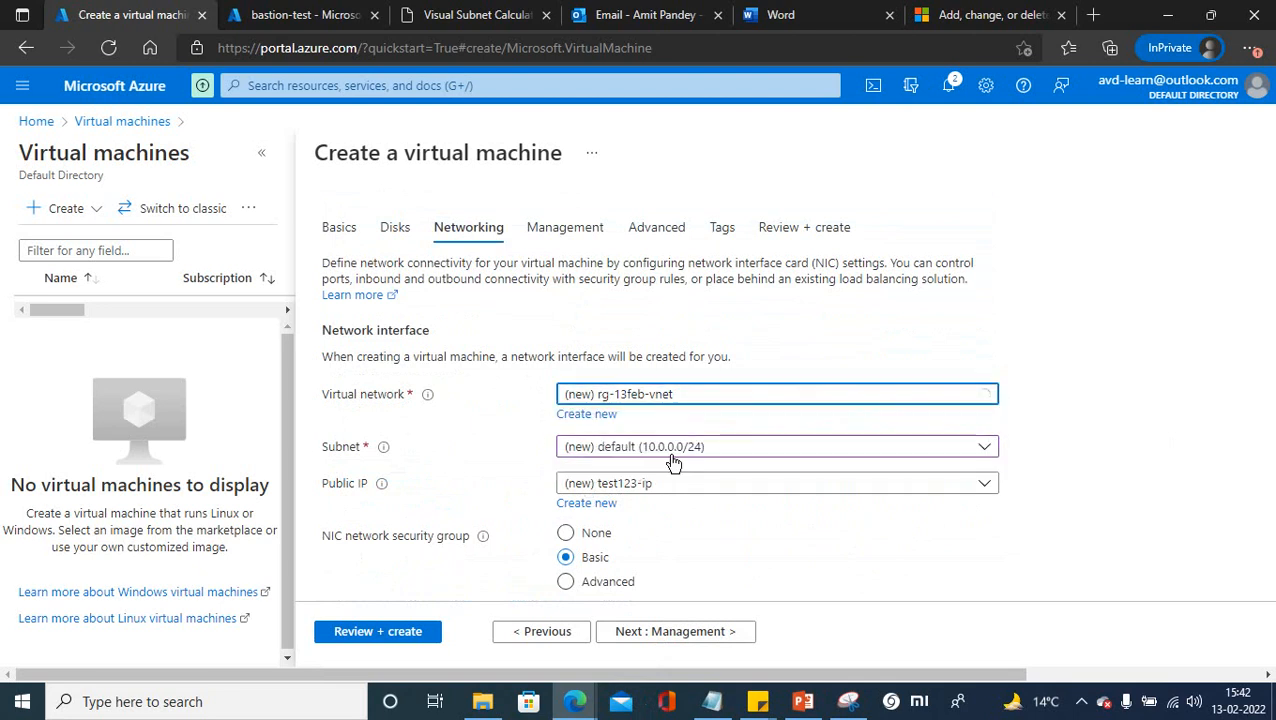
pyautogui.click(775, 450)
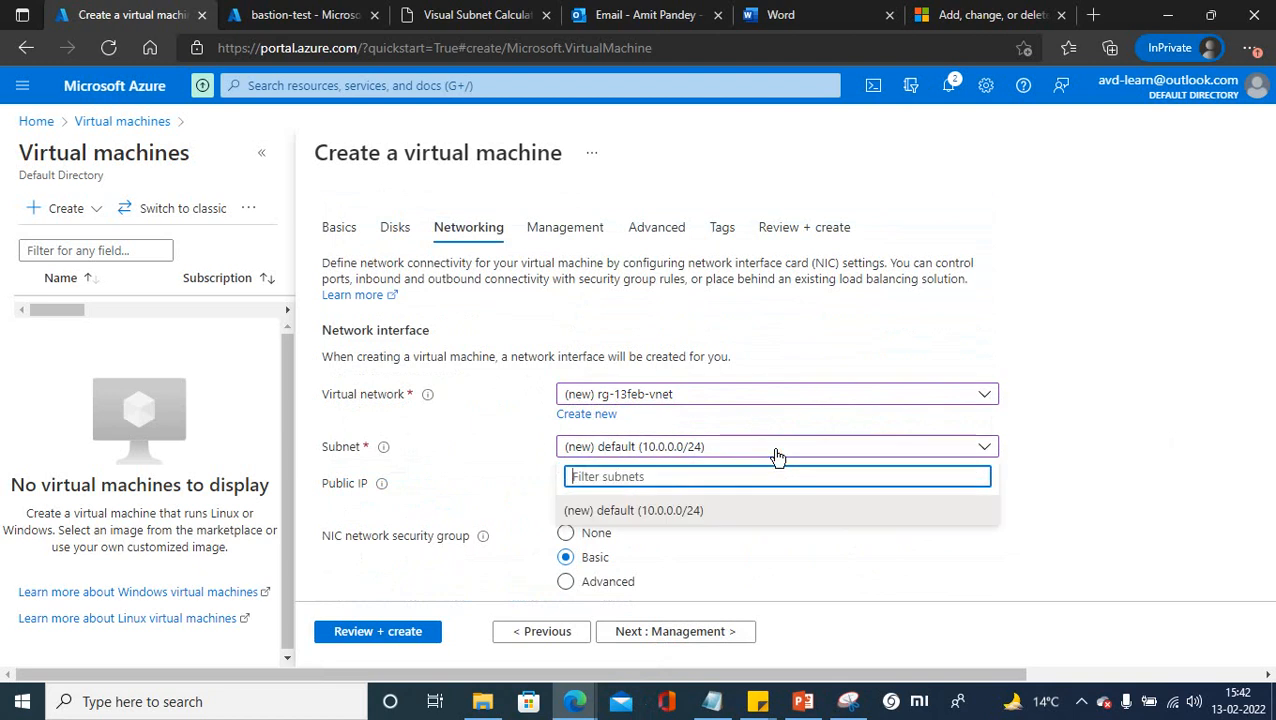
pyautogui.click(680, 512)
pyautogui.click(672, 486)
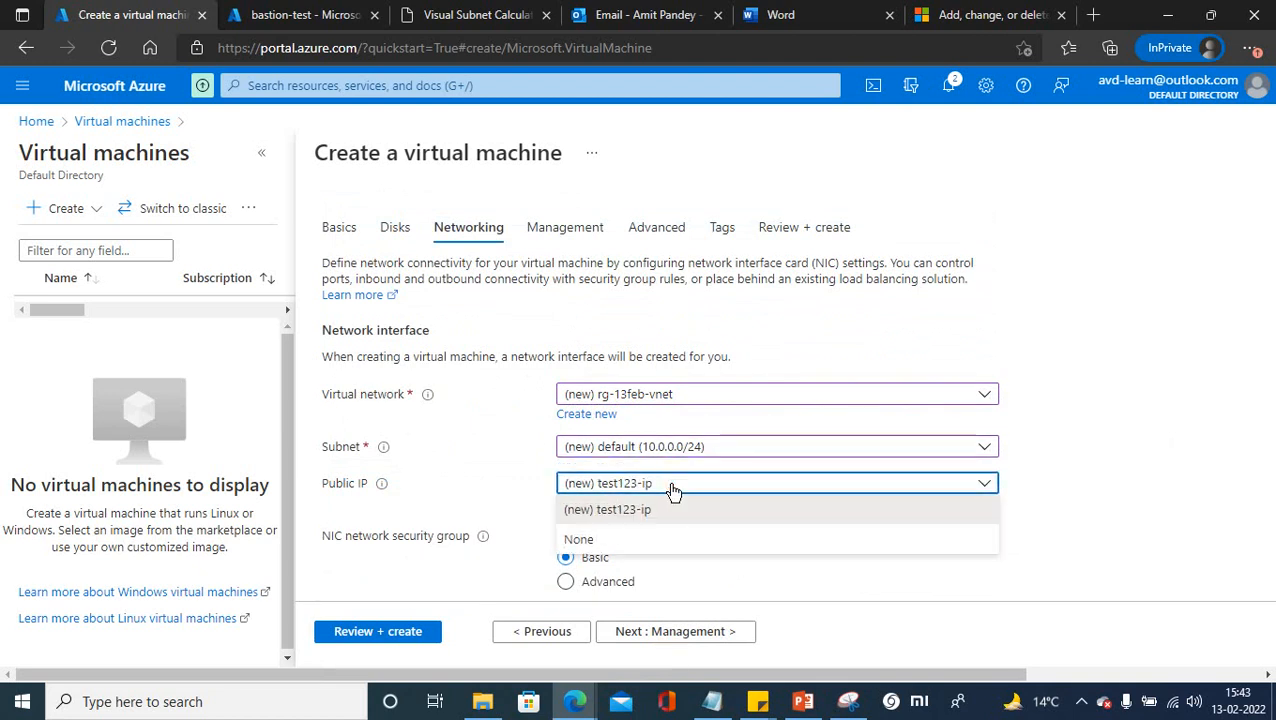
pyautogui.click(1082, 569)
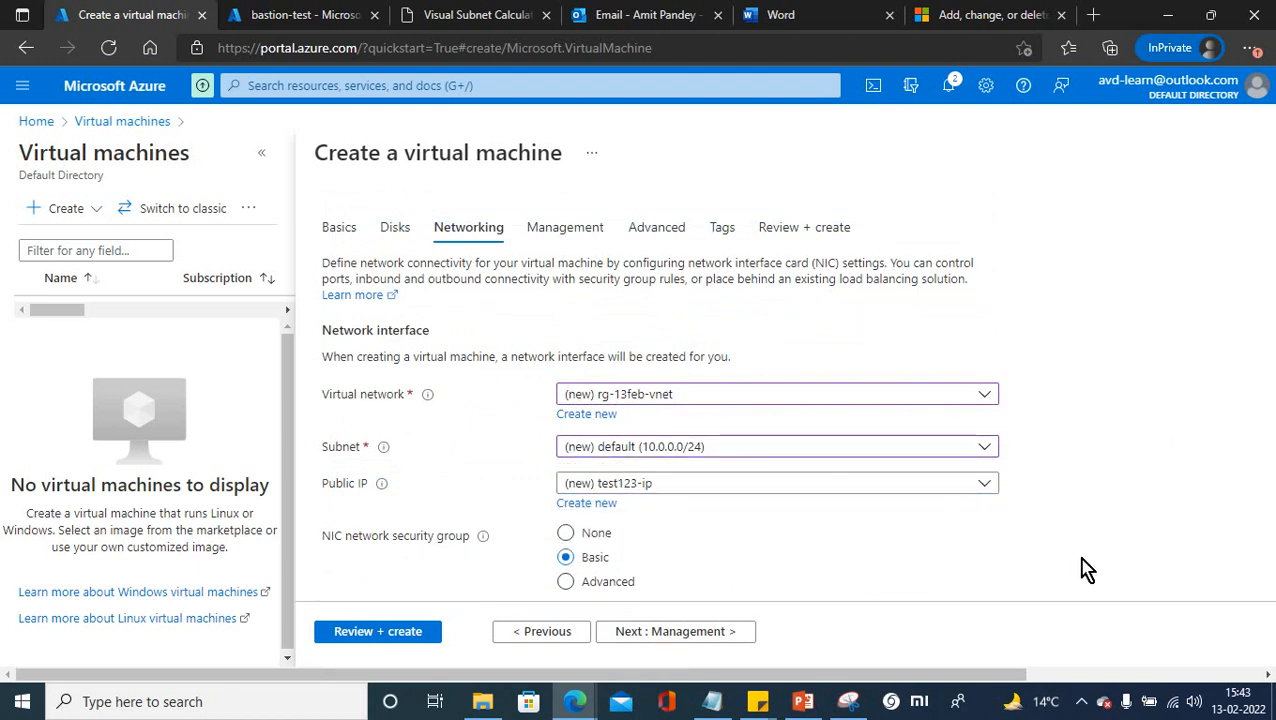
# Continue with the default management, advanced and tag settings to the final review of the virtual machine.
pyautogui.click(678, 640)
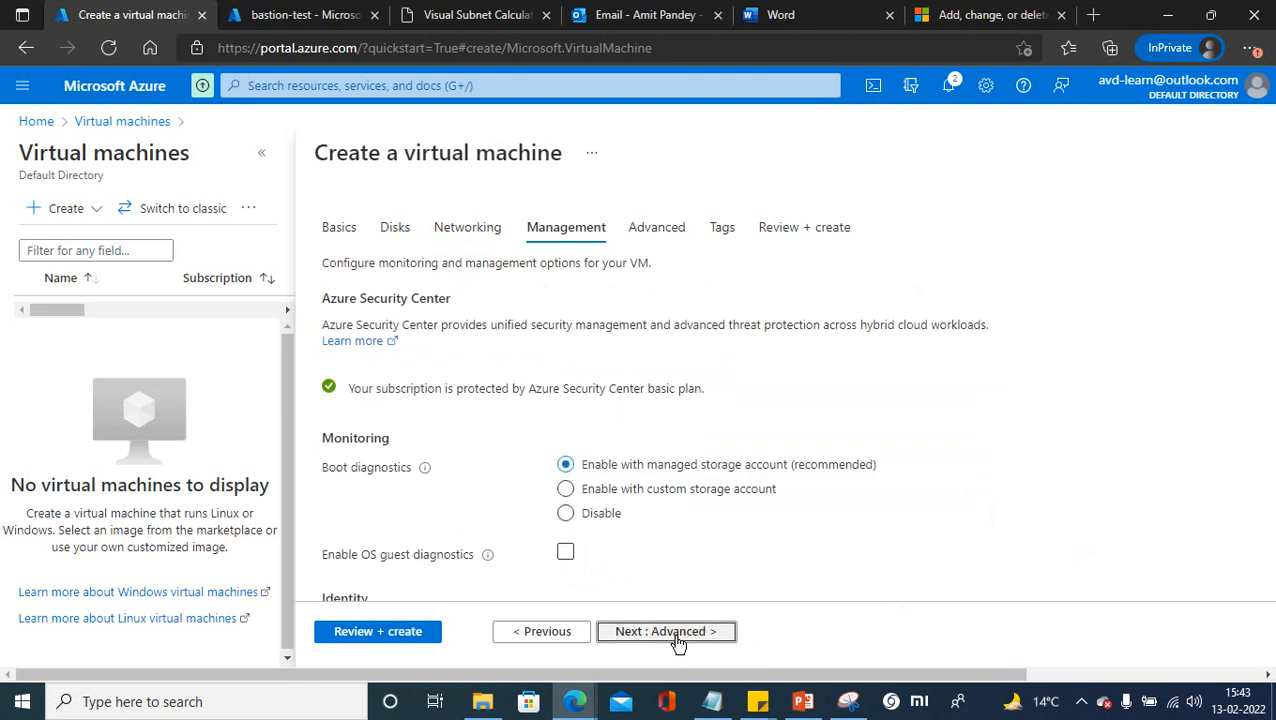
pyautogui.click(678, 640)
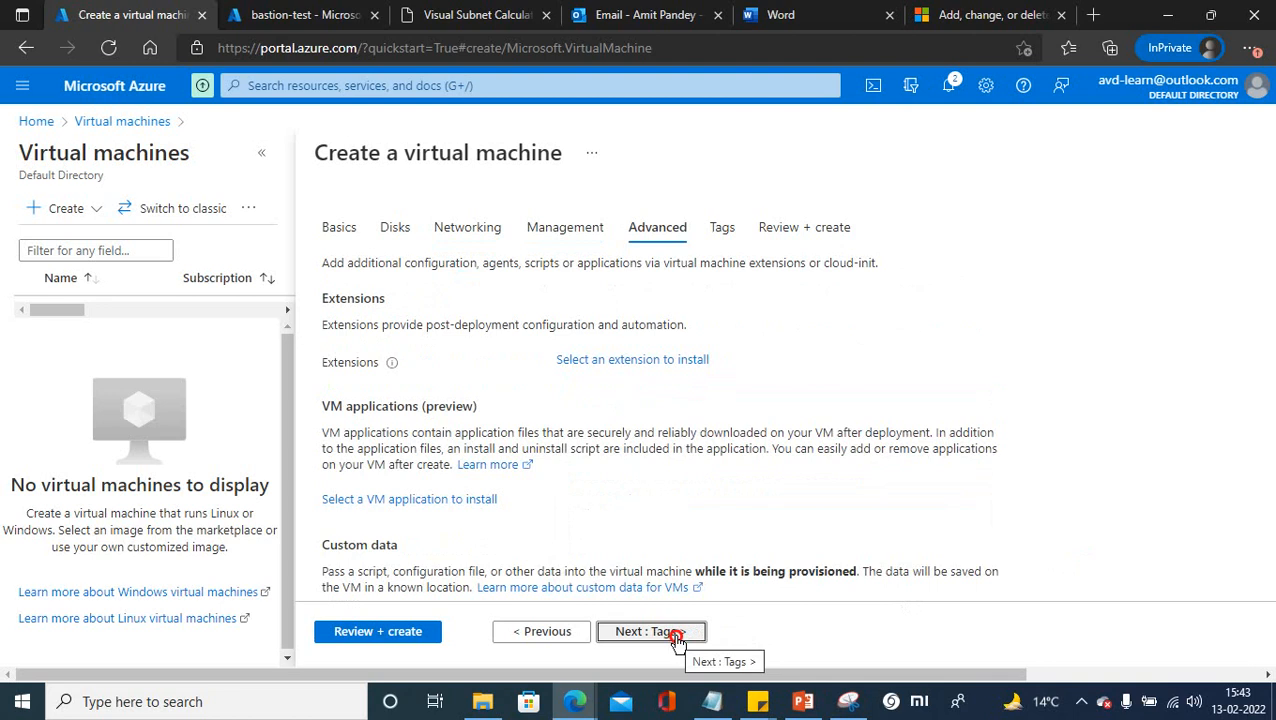
pyautogui.click(677, 637)
pyautogui.click(676, 640)
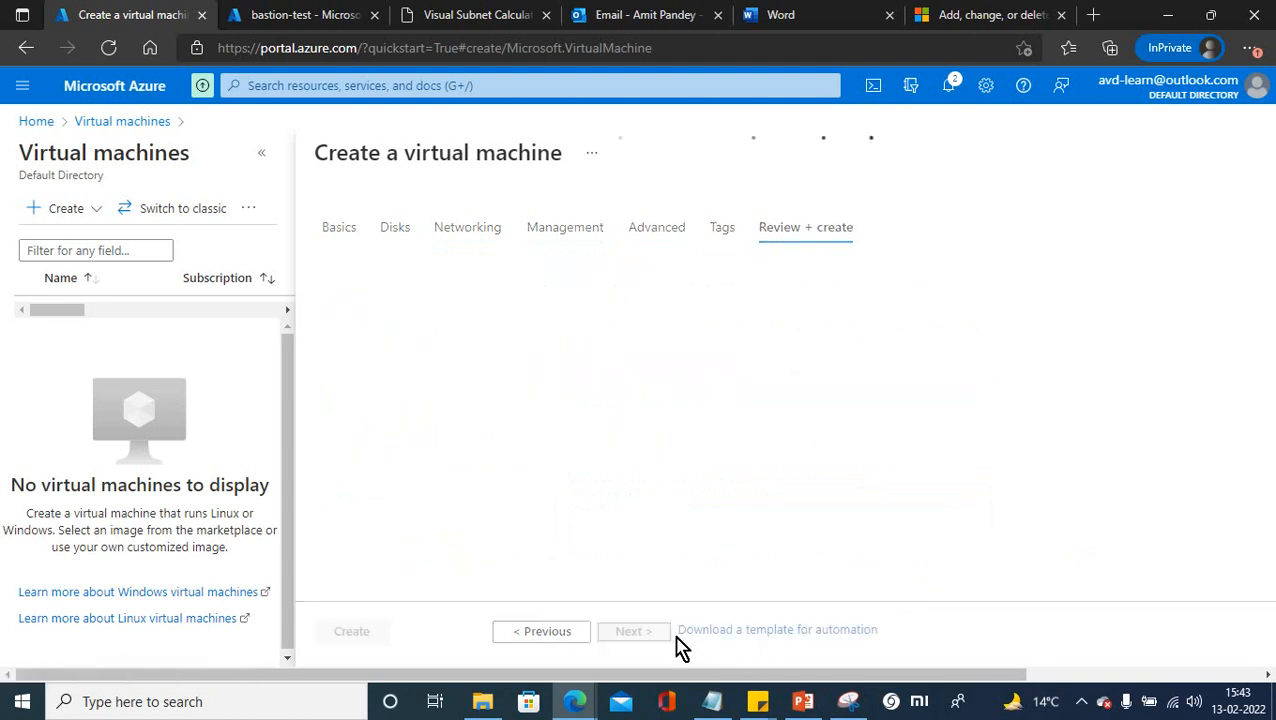
pyautogui.click(1083, 702)
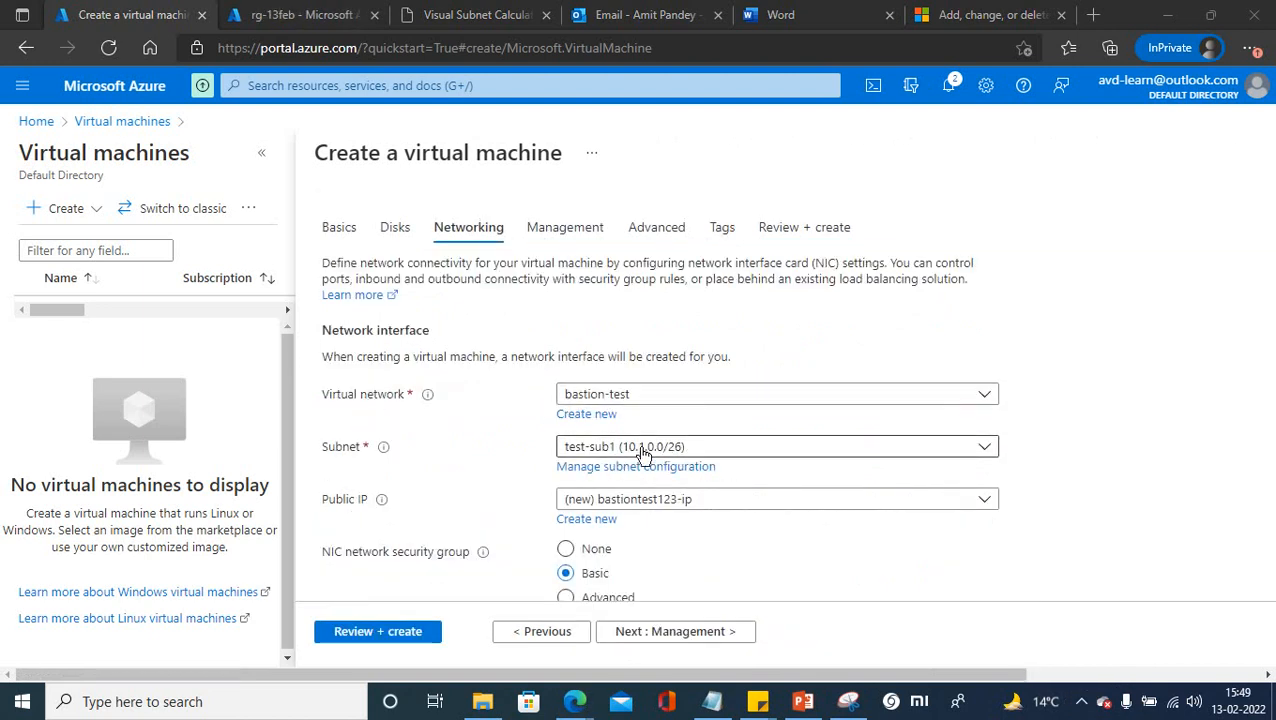
# Keep the default management and advanced settings, add the tag bastion with value test, and create the virtual machine bastiontest123.
pyautogui.click(667, 635)
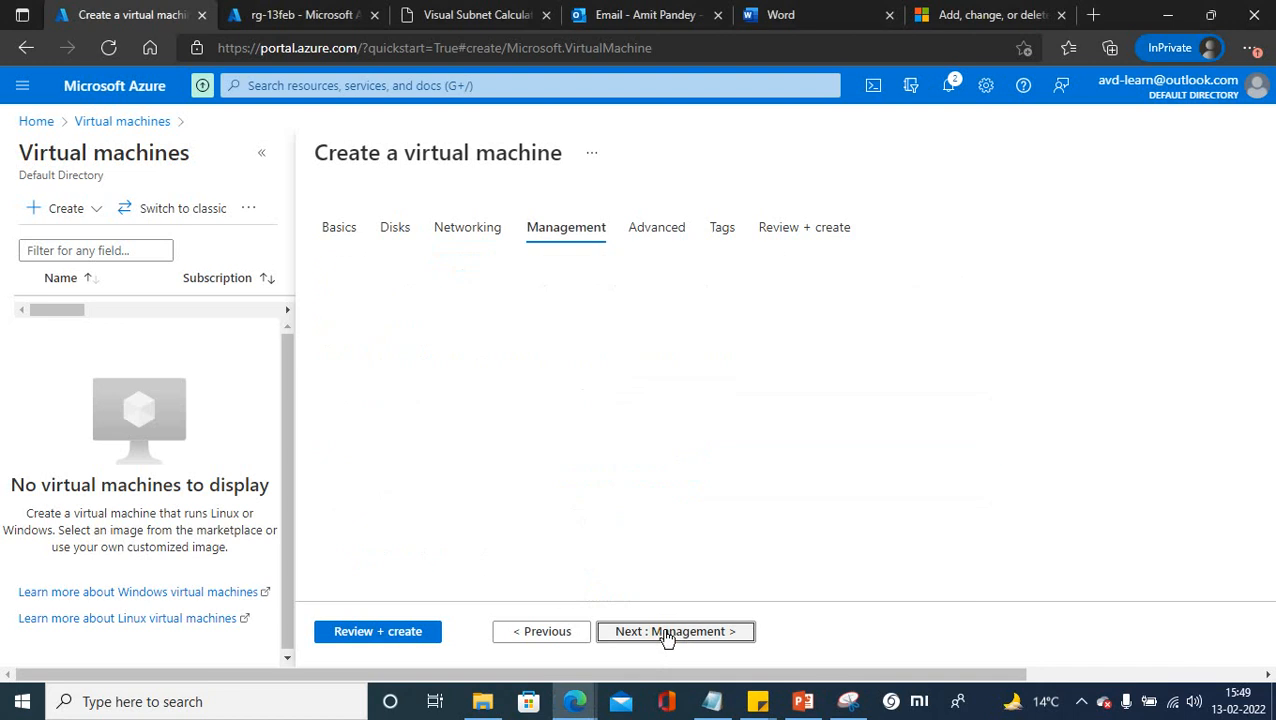
pyautogui.click(667, 633)
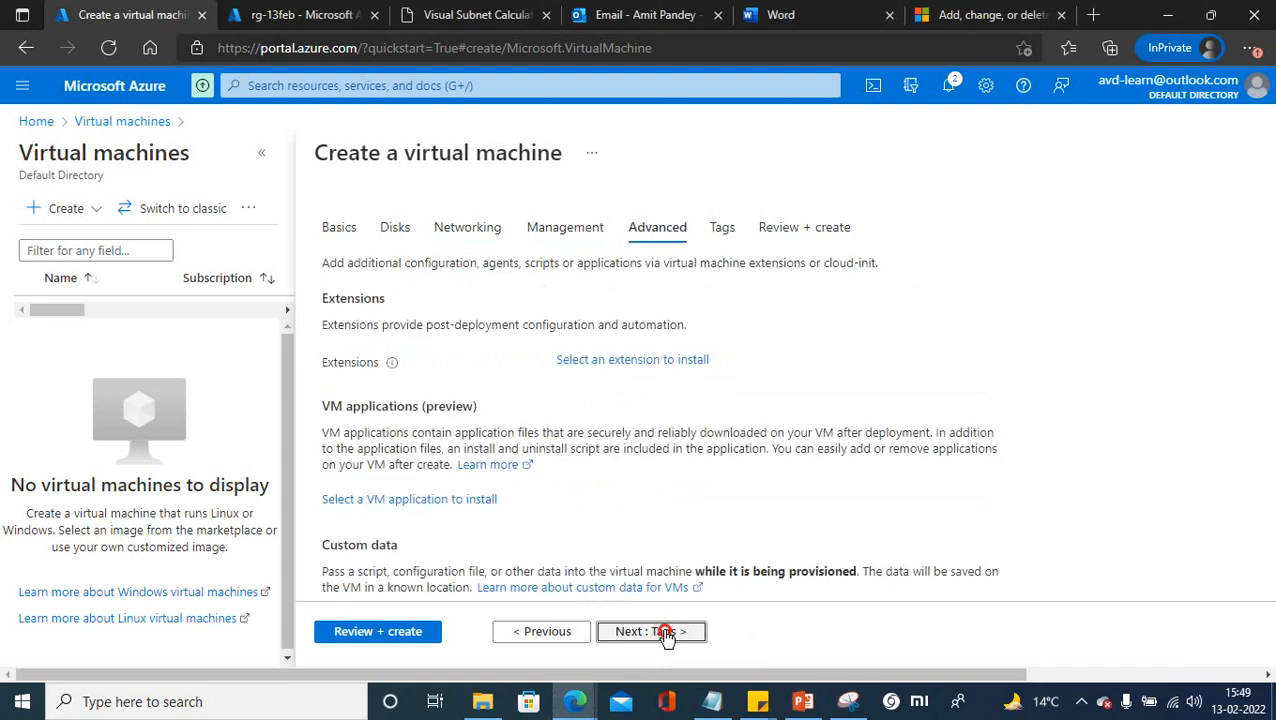
pyautogui.click(665, 633)
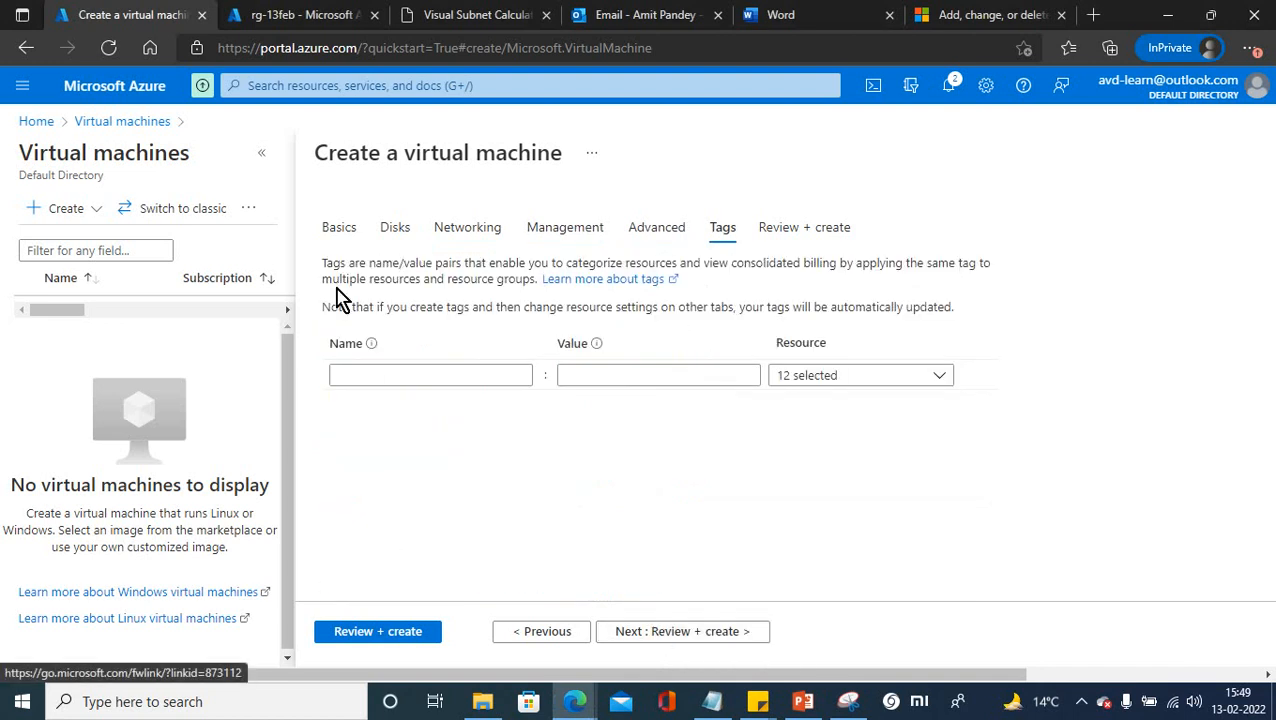
pyautogui.click(388, 374)
pyautogui.click(397, 403)
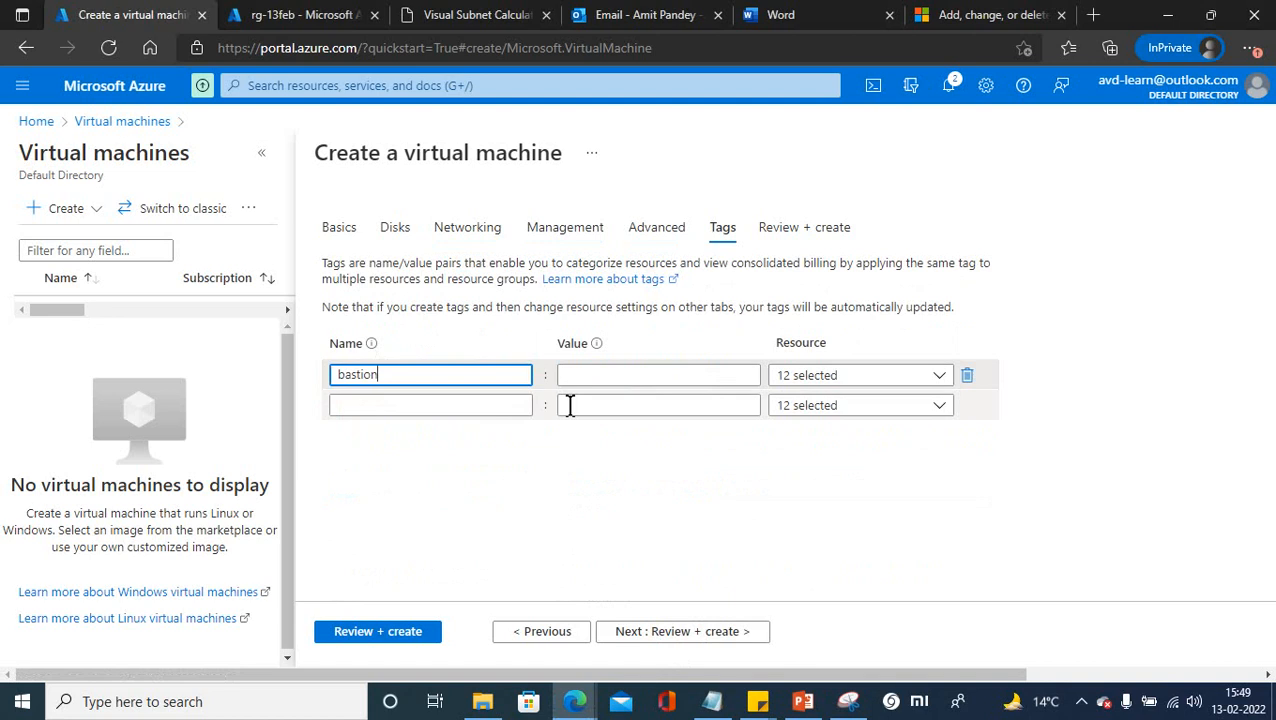
pyautogui.click(612, 376)
pyautogui.click(578, 403)
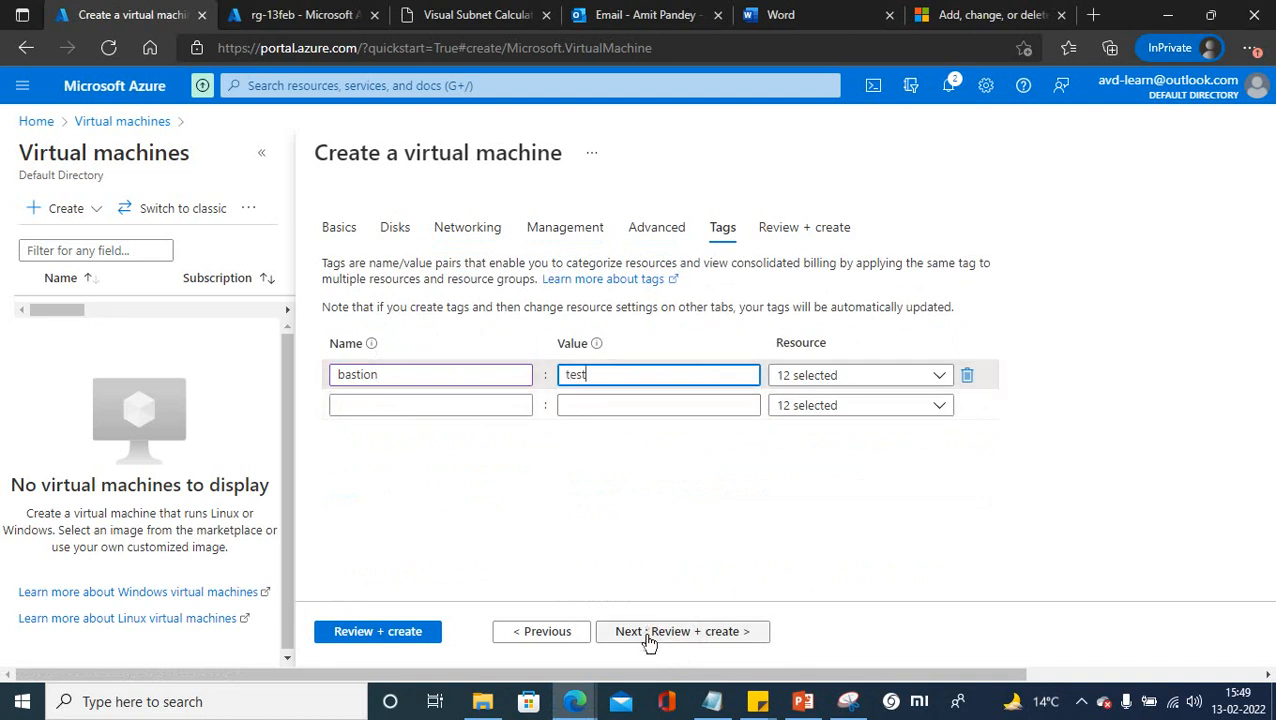
pyautogui.click(646, 641)
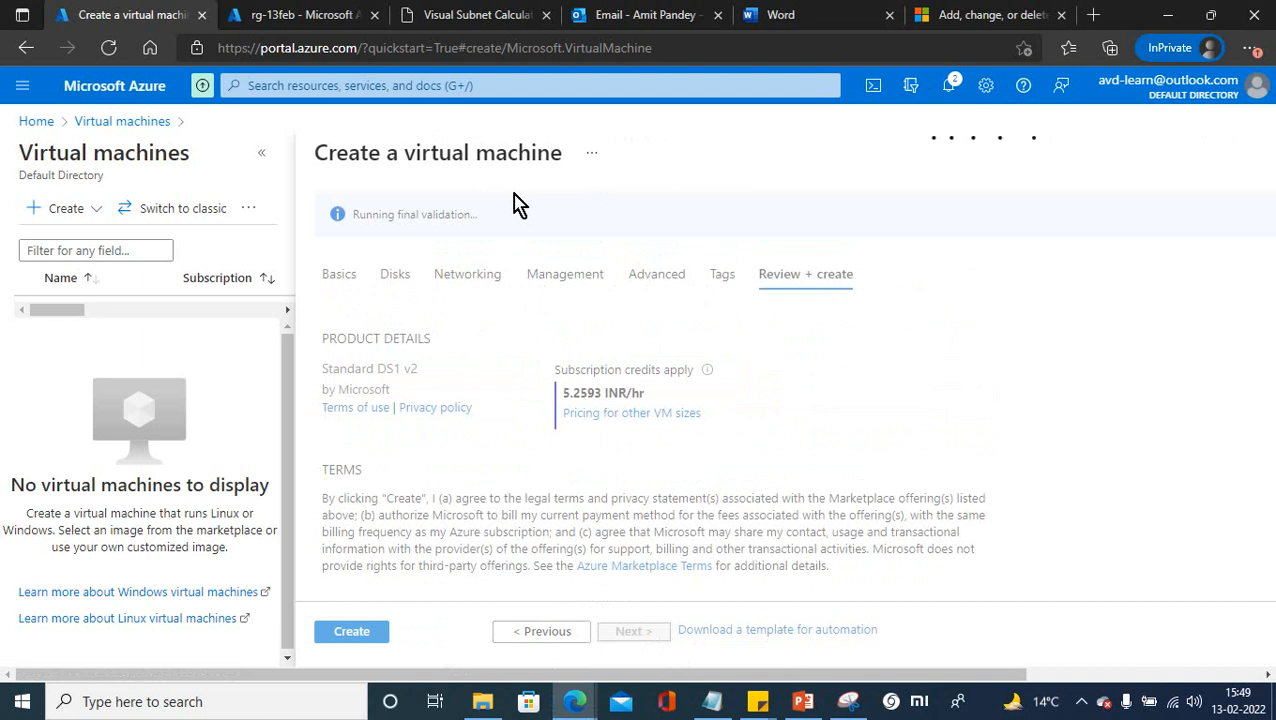
pyautogui.click(378, 640)
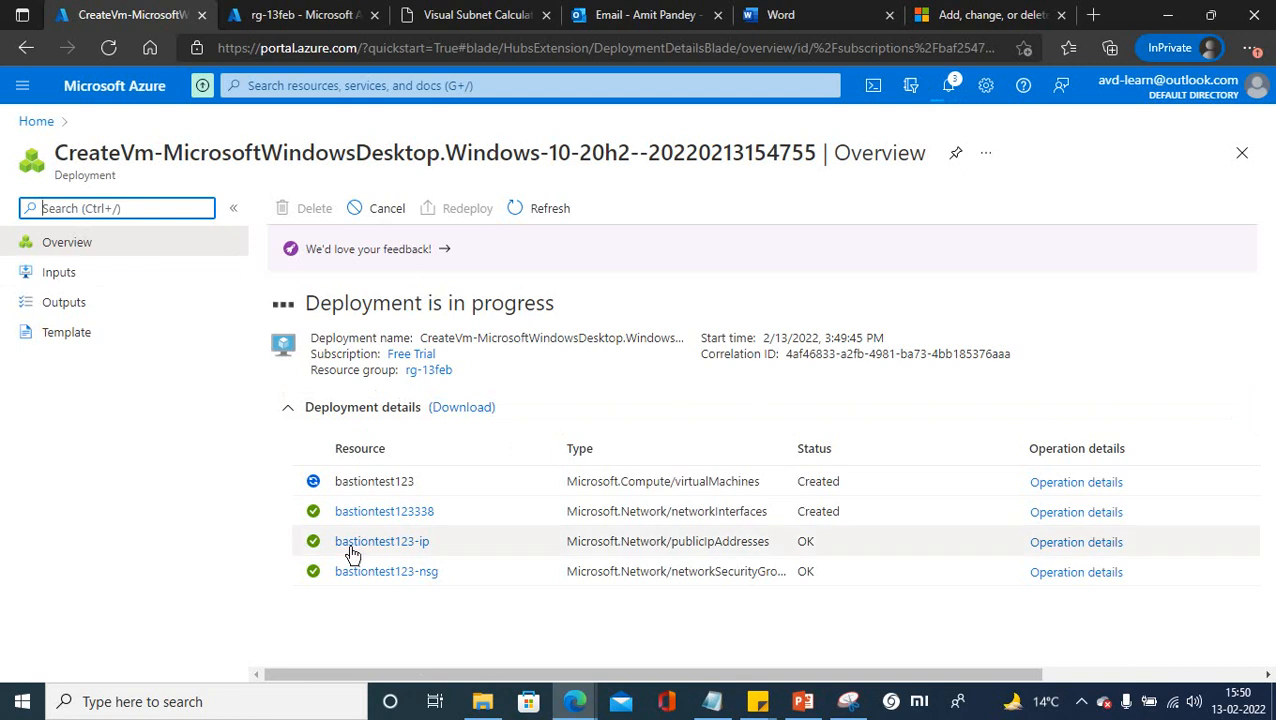
# Check the resources of resource group rg-13feb in the other portal tab and return to the virtual machine's deployment overview.
pyautogui.click(283, 20)
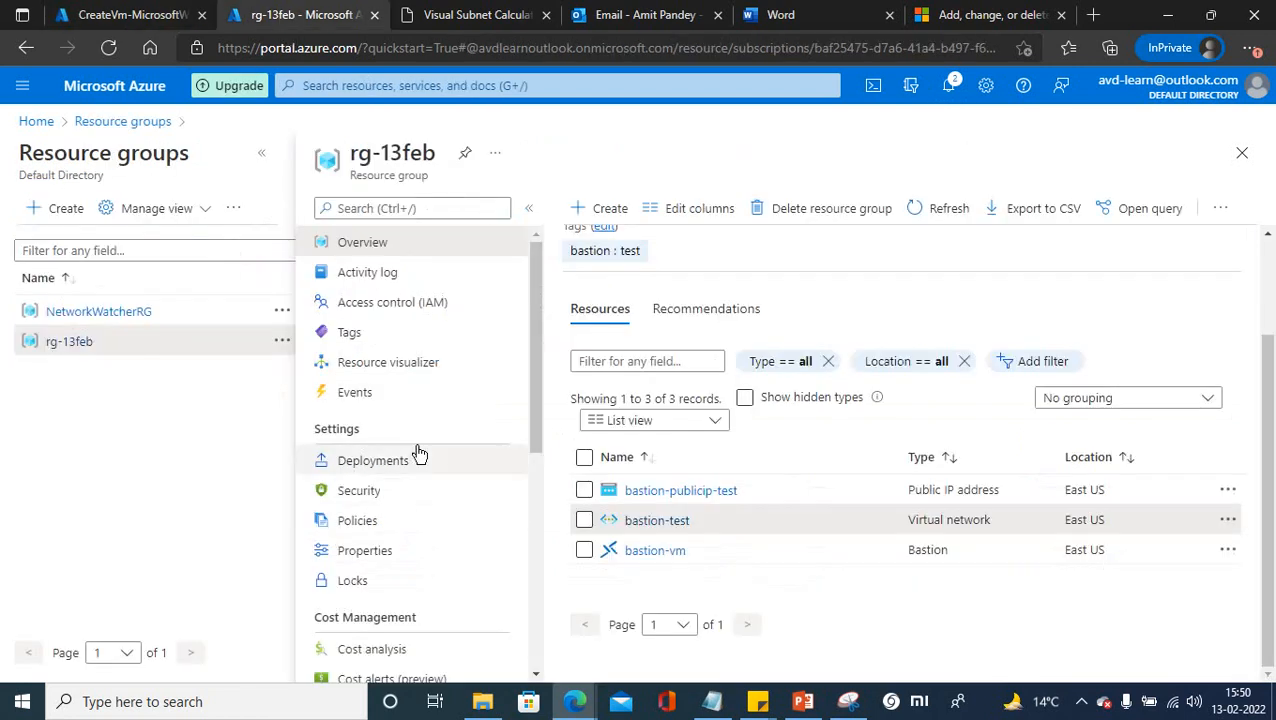
pyautogui.click(66, 346)
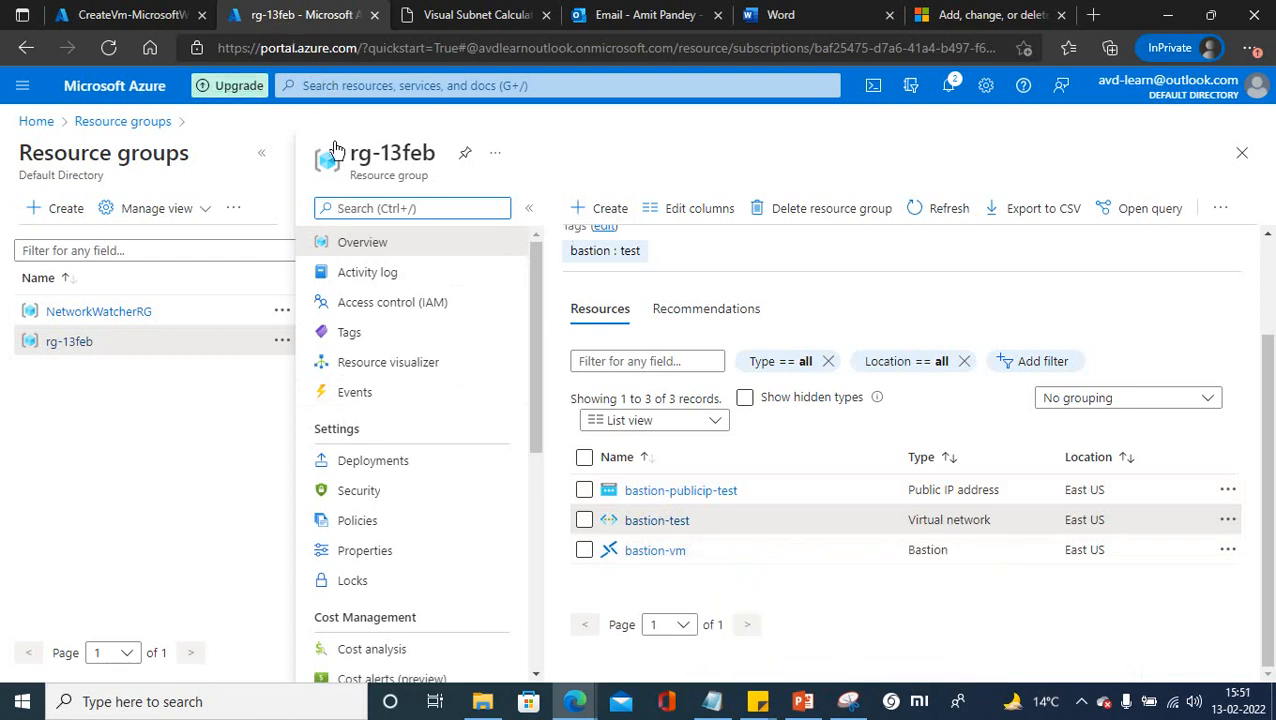
pyautogui.click(136, 16)
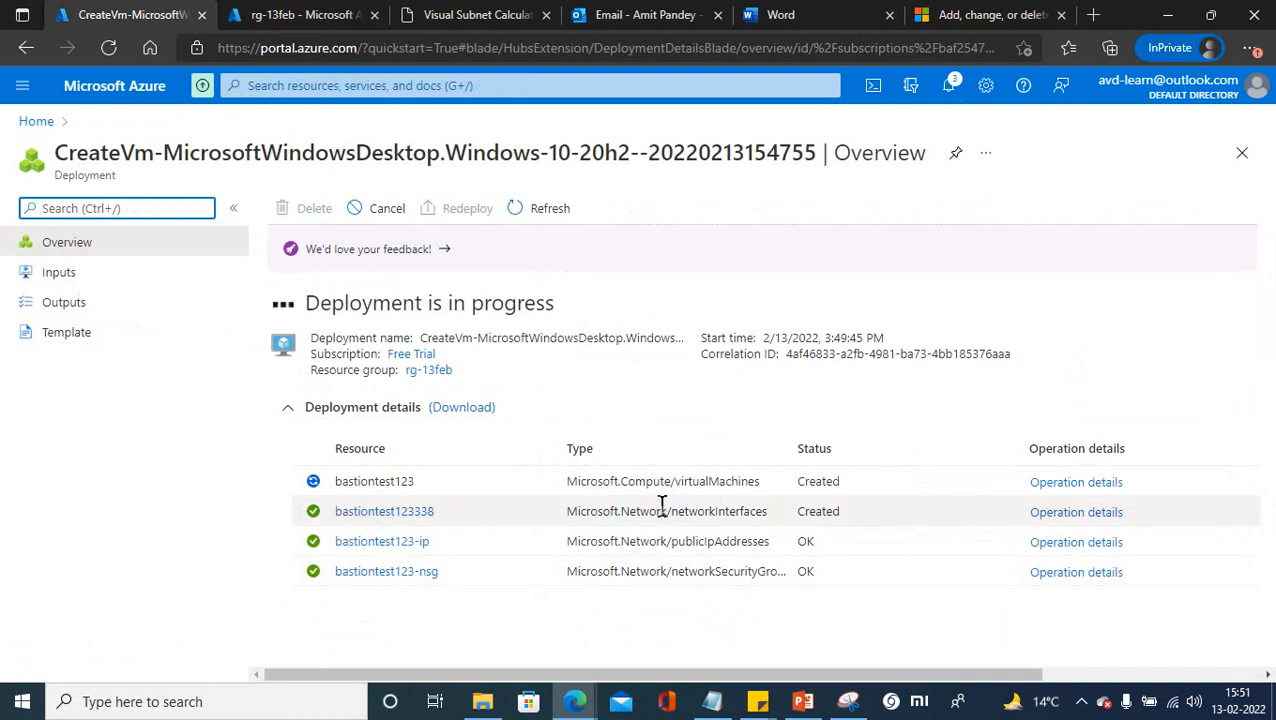
pyautogui.click(1078, 703)
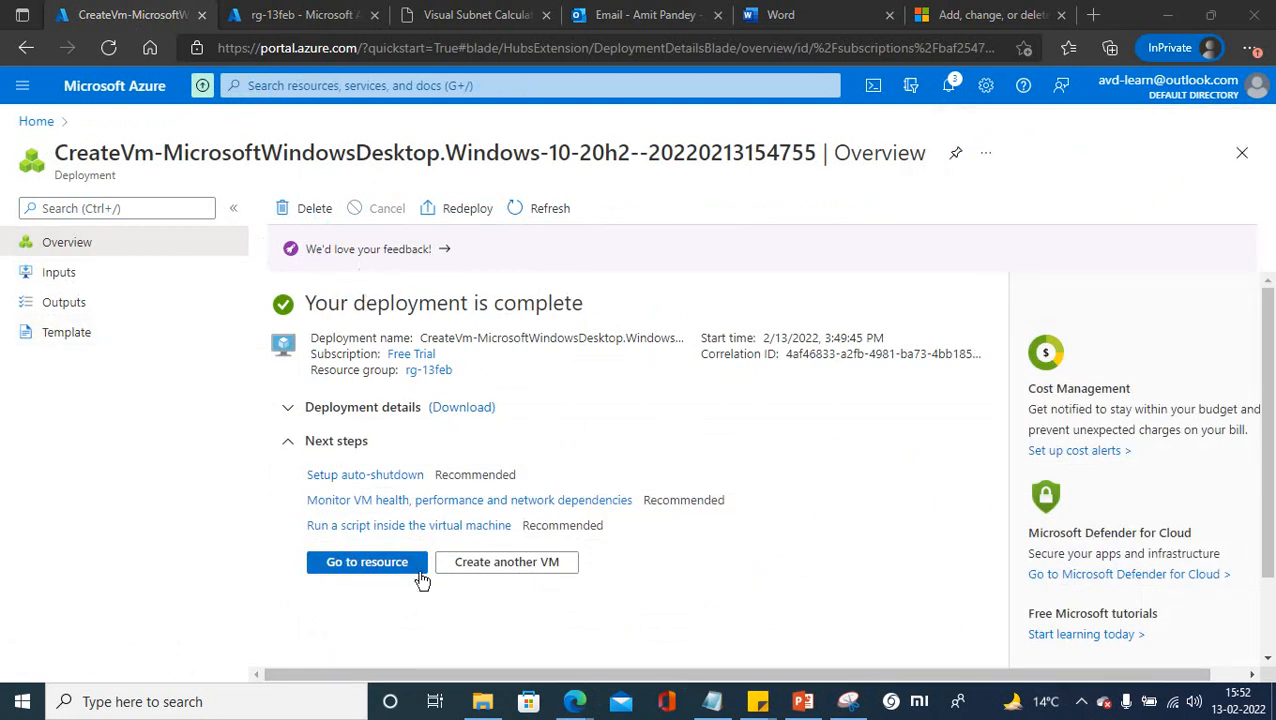
# Open the virtual machine bastiontest123 from the virtual machines list and choose Bastion as its connection method.
pyautogui.click(330, 86)
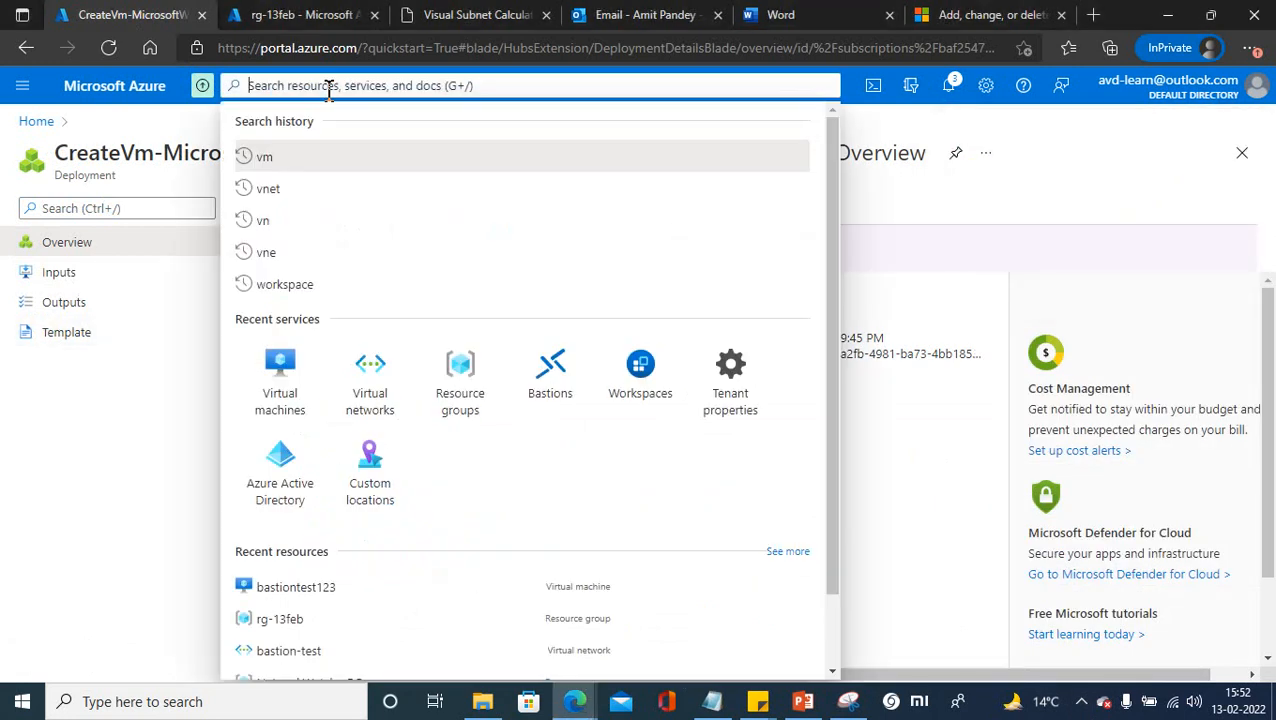
pyautogui.click(281, 383)
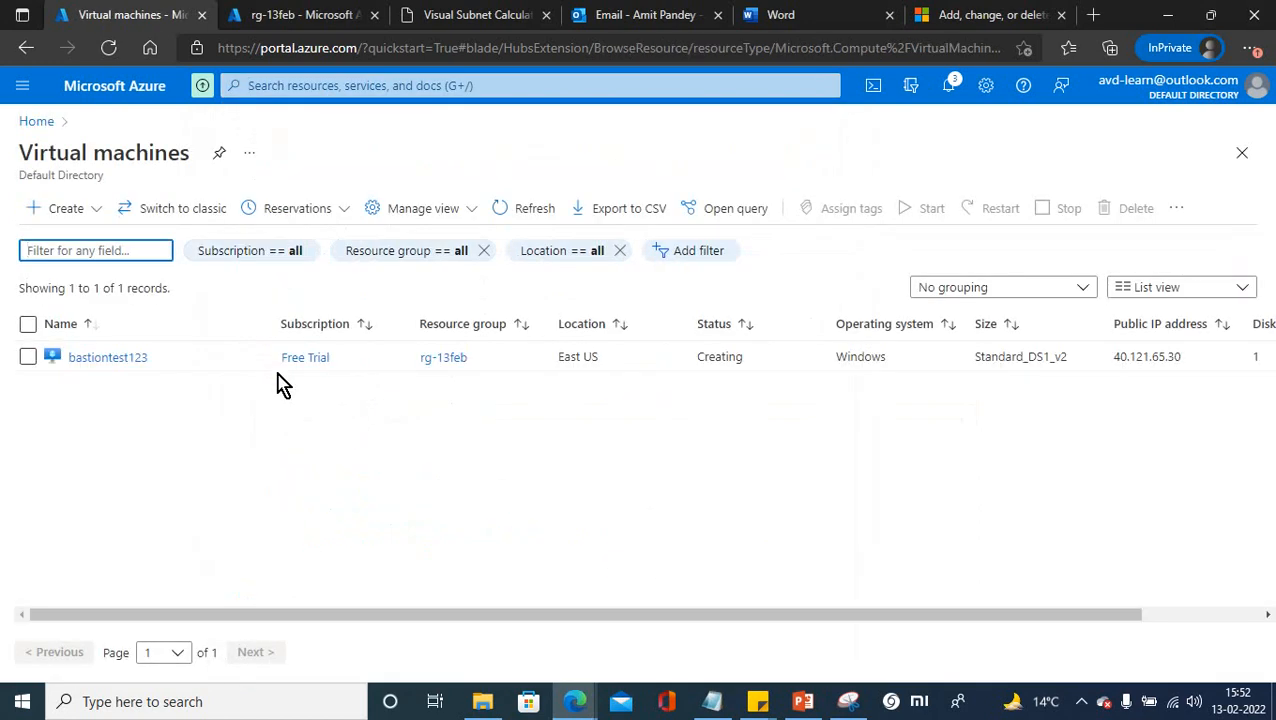
pyautogui.click(107, 360)
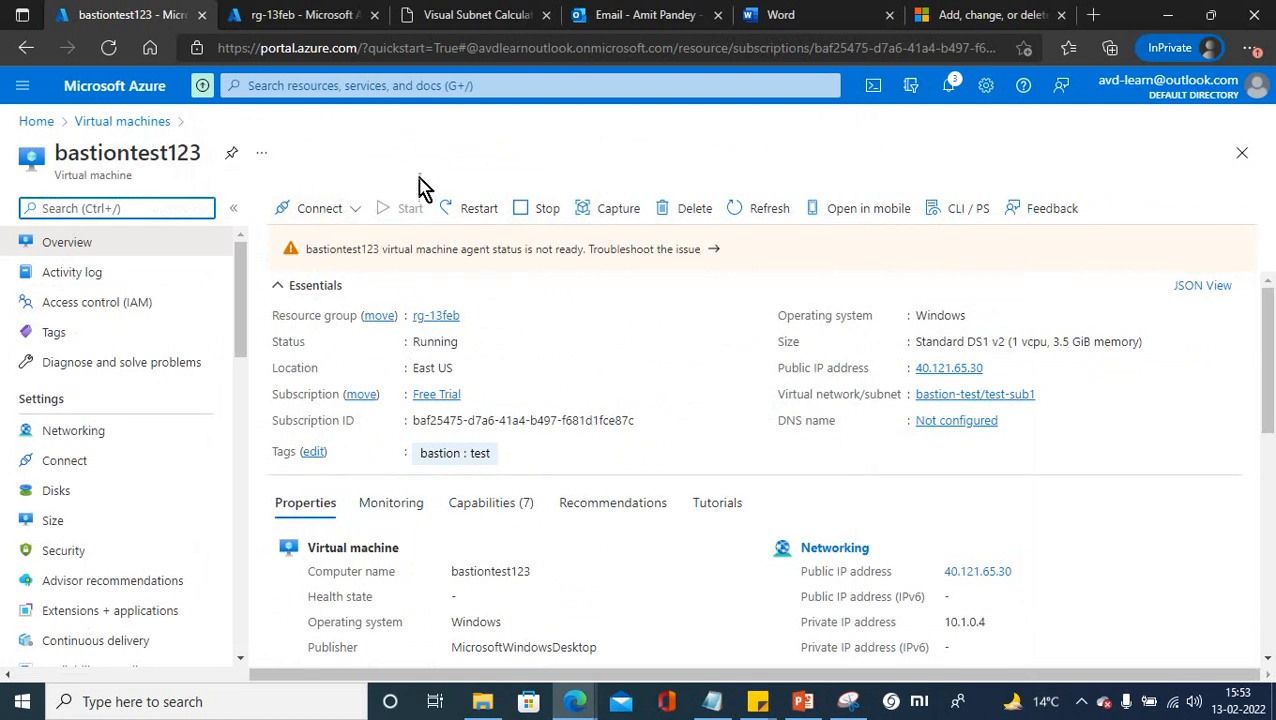
pyautogui.click(356, 218)
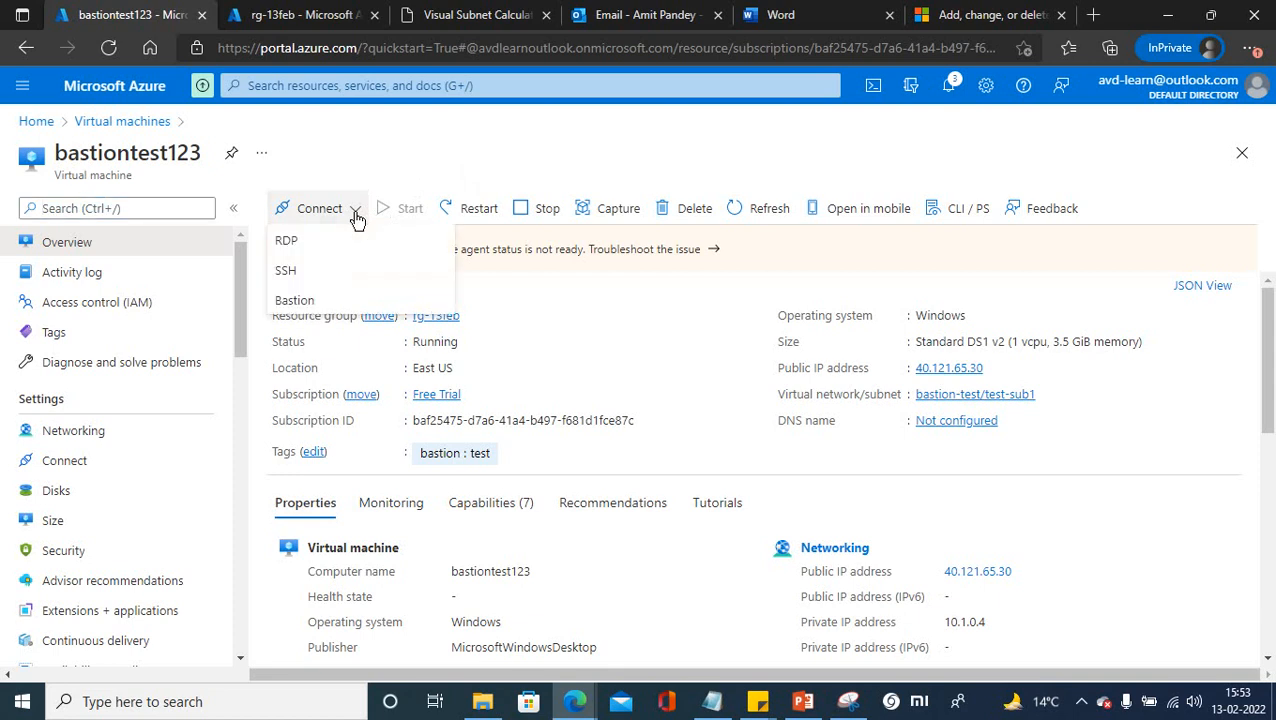
pyautogui.click(294, 300)
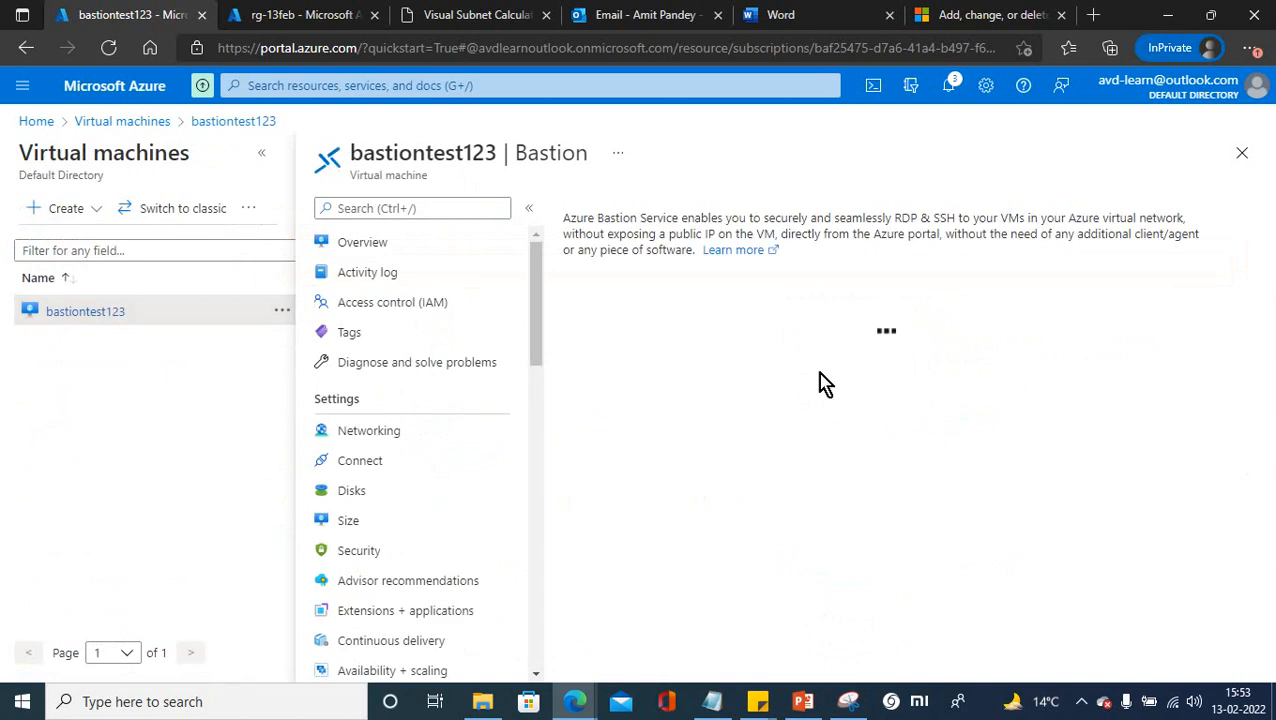
# Enter the username testadmin and the virtual machine's password, and connect to bastiontest123 through Bastion in a new window.
pyautogui.click(768, 345)
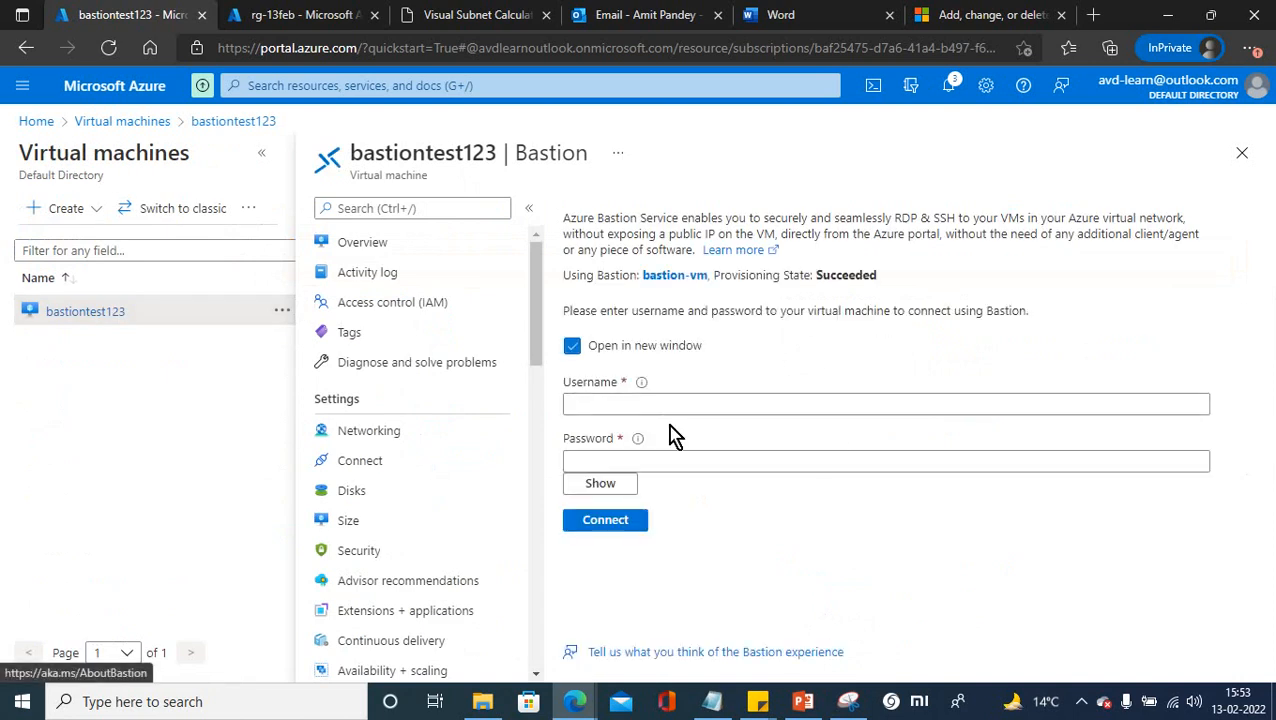
pyautogui.click(607, 404)
pyautogui.write('testadmin')
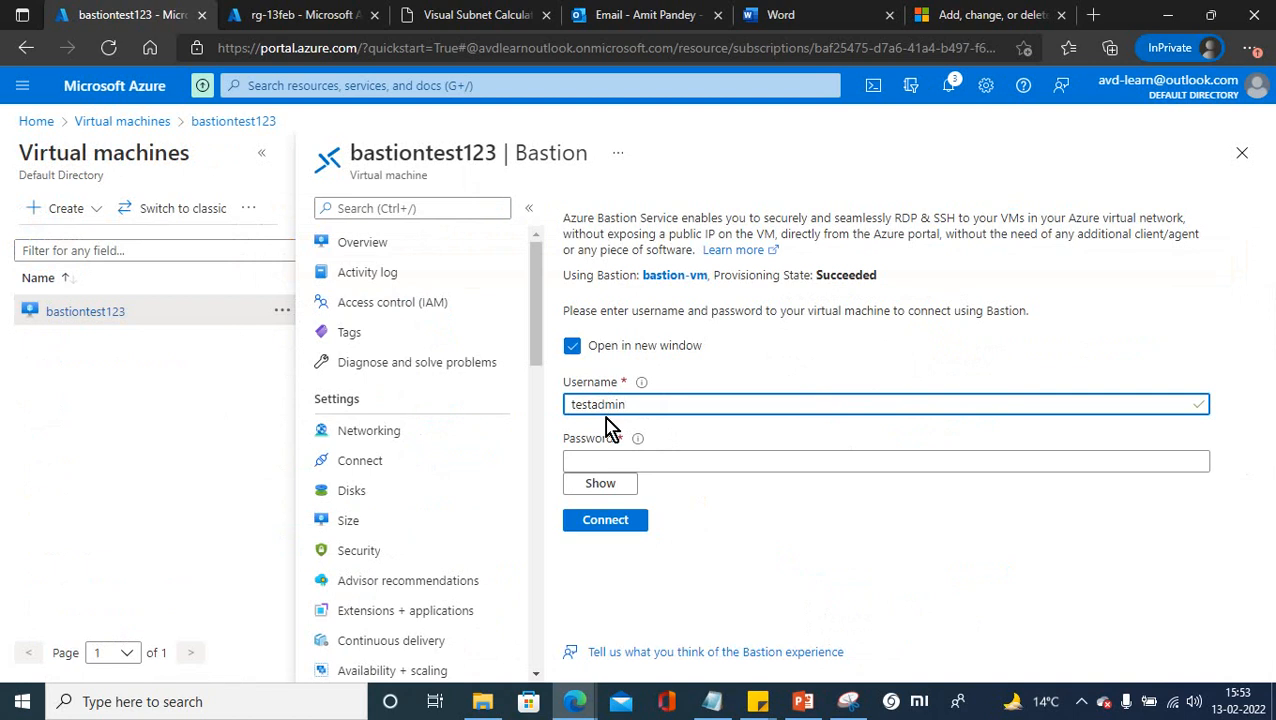
pyautogui.click(597, 458)
pyautogui.write('********')
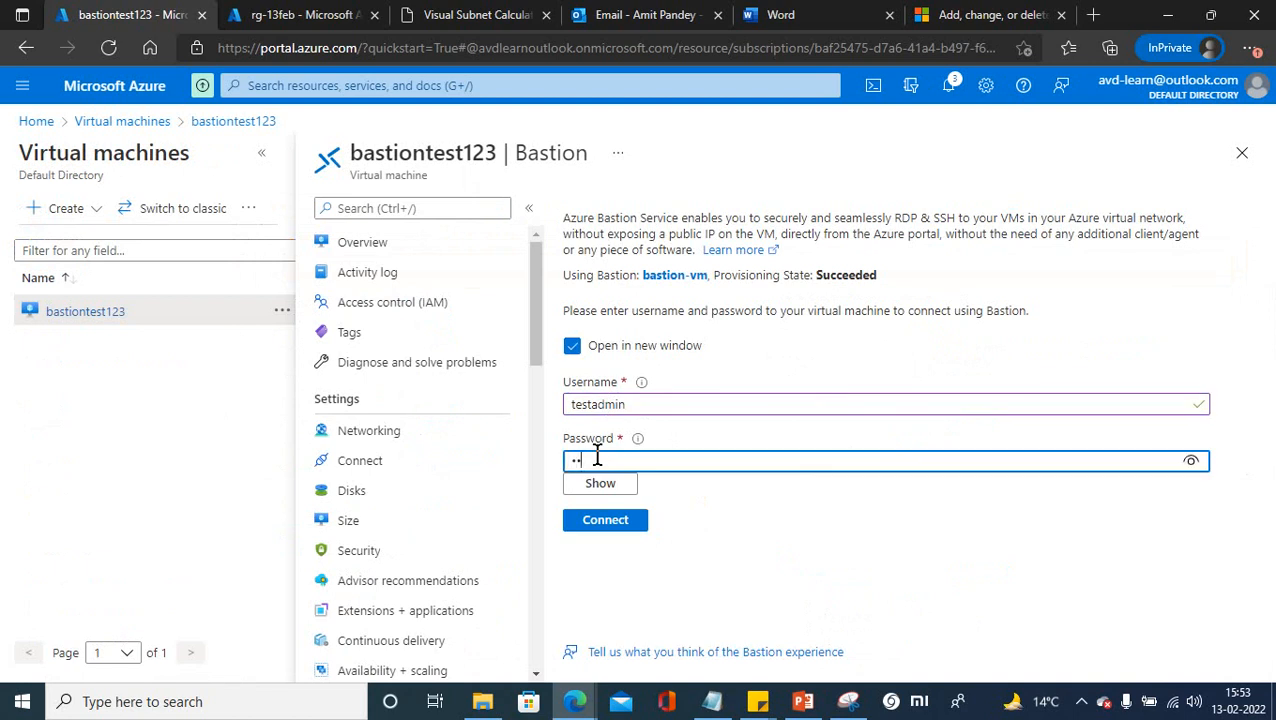
pyautogui.write('****')
pyautogui.click(623, 524)
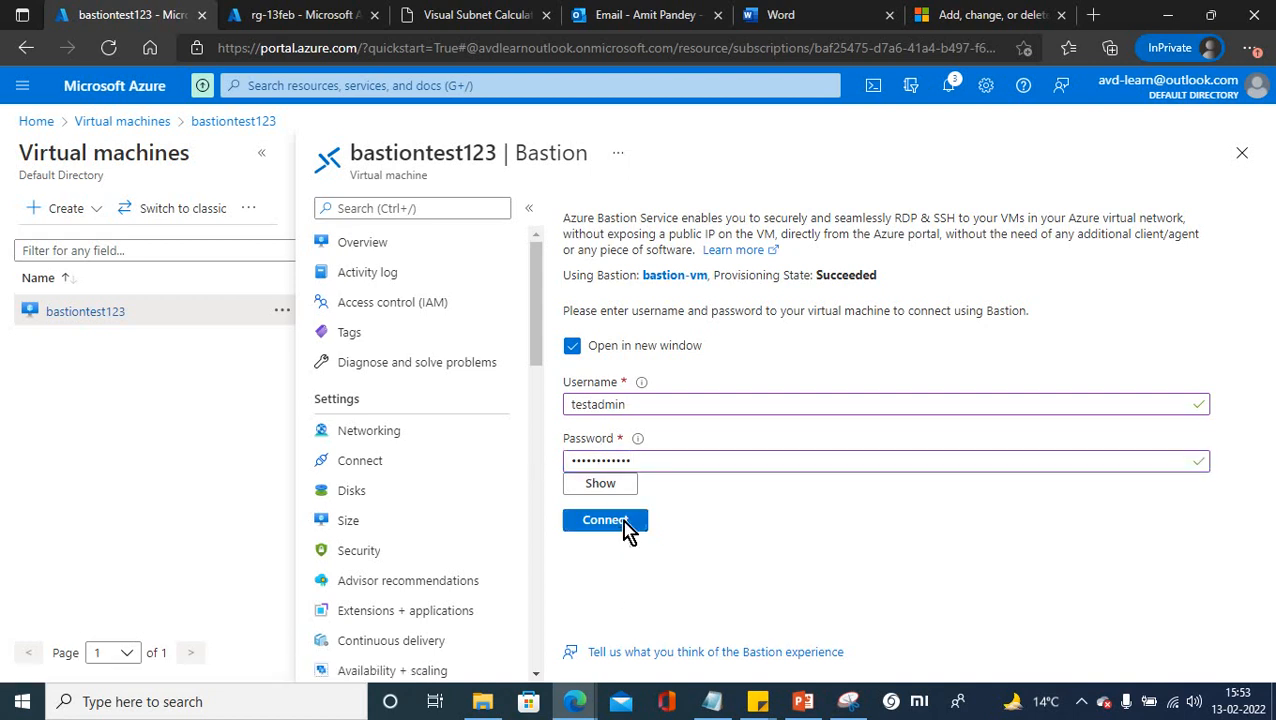
# In the bastiontest123 Bastion session, allow clipboard access and accept the default Windows device privacy settings.
pyautogui.click(107, 16)
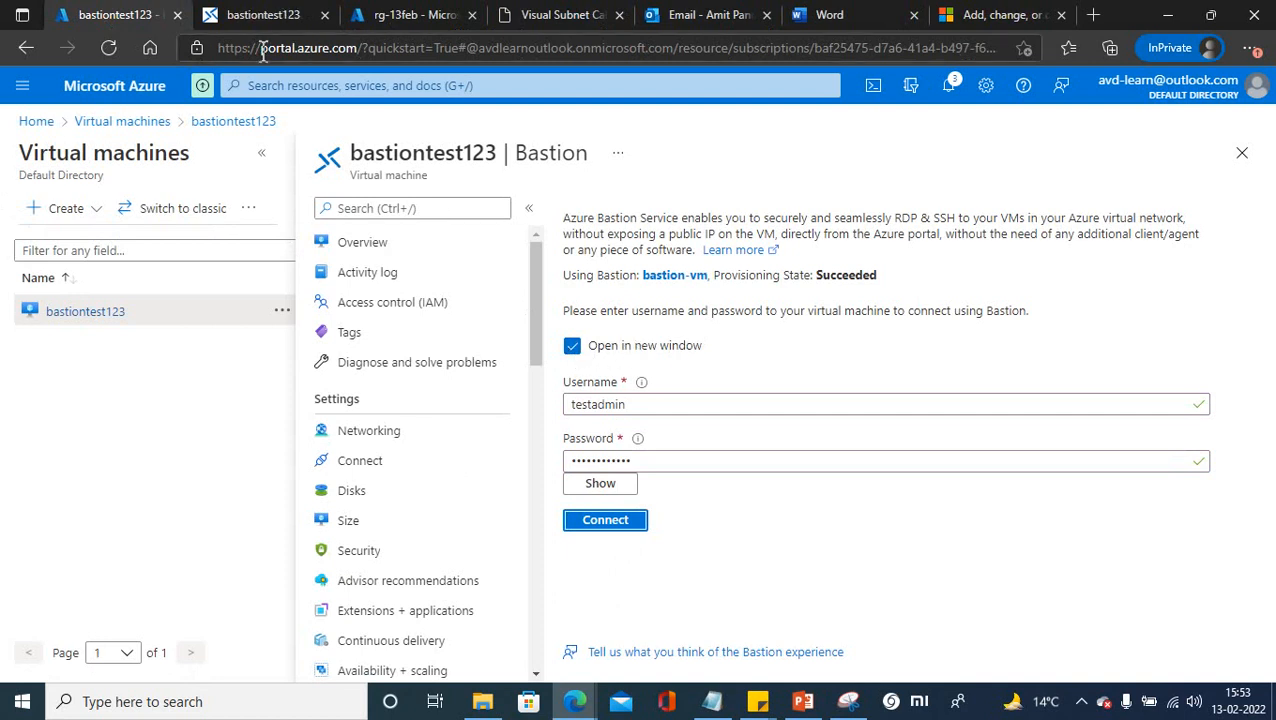
pyautogui.click(250, 22)
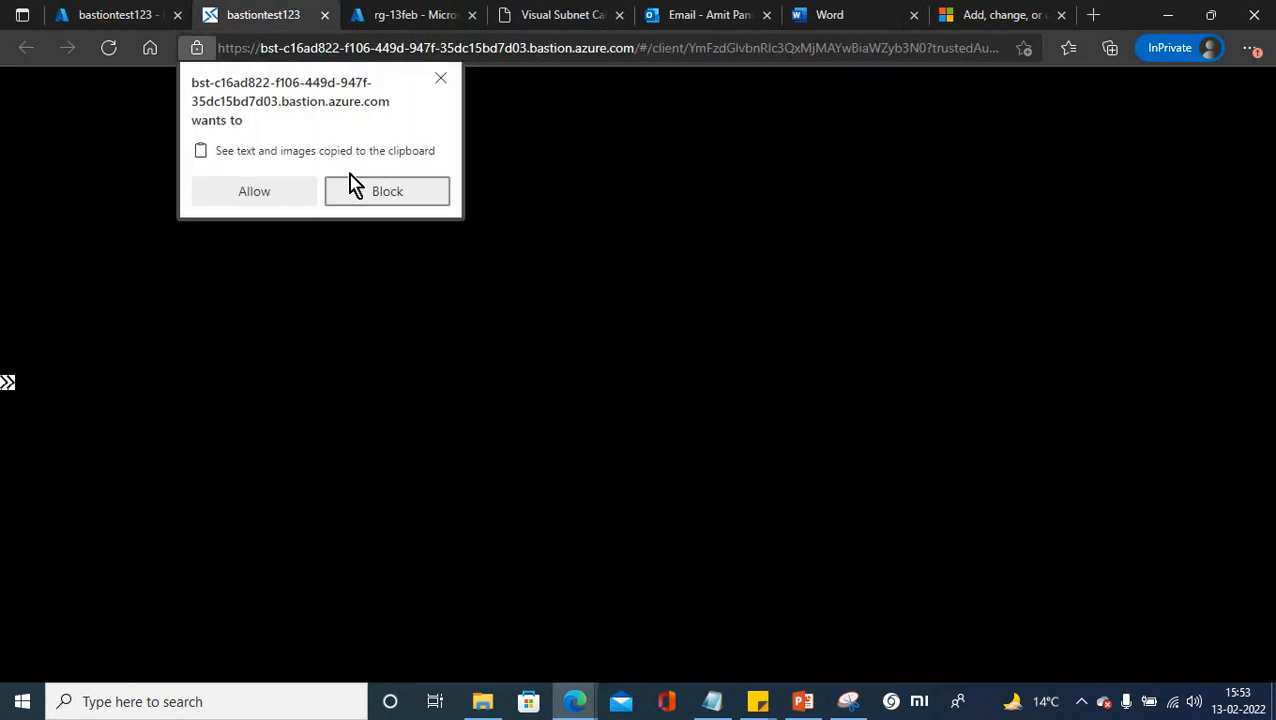
pyautogui.click(266, 199)
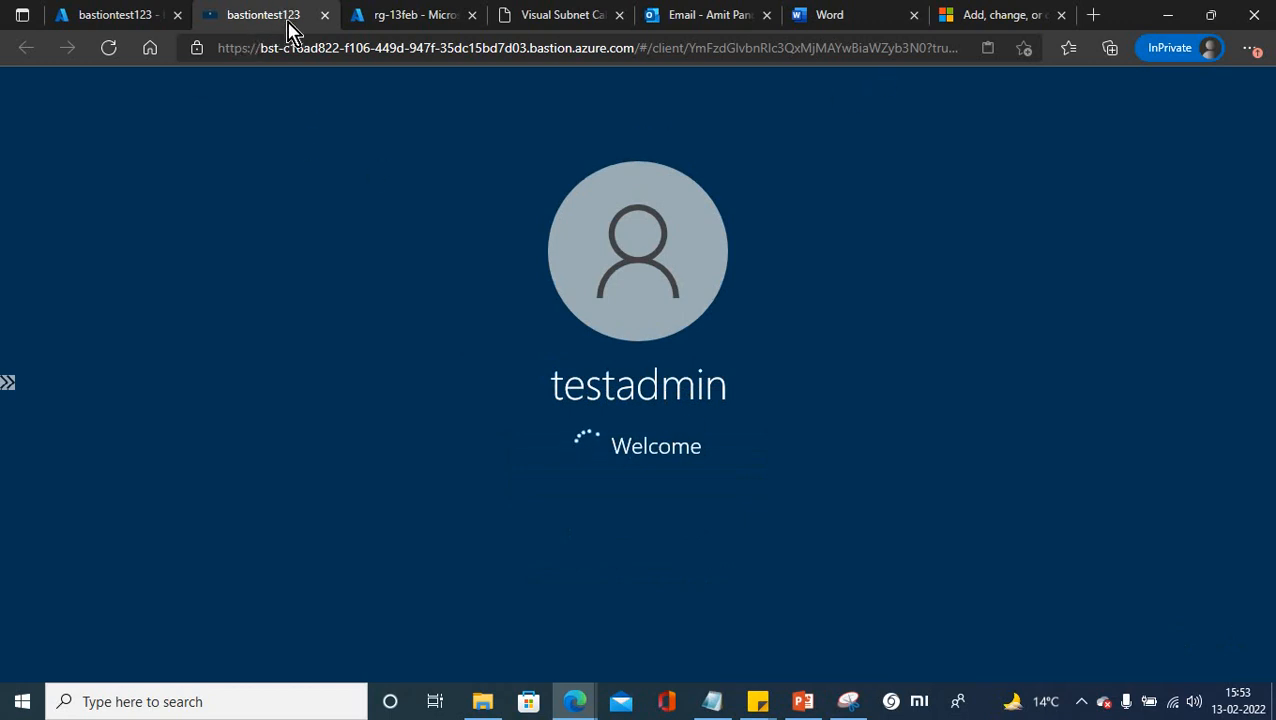
pyautogui.click(120, 22)
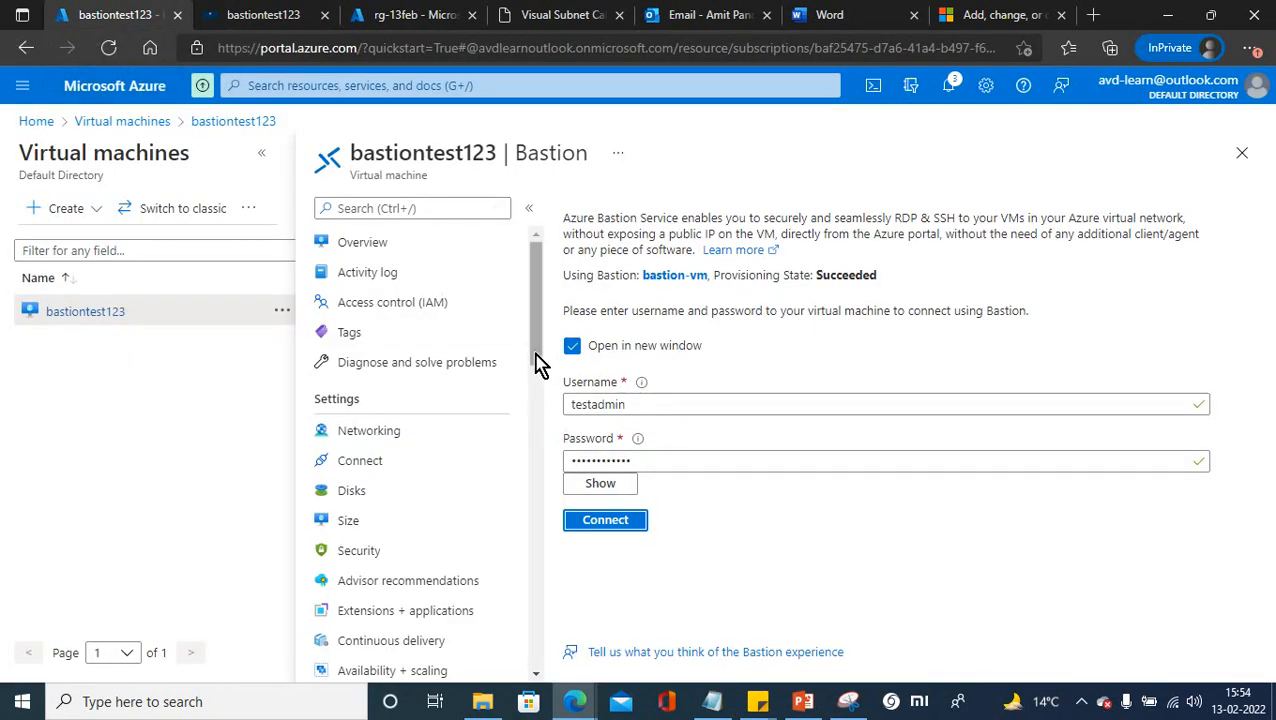
pyautogui.click(260, 20)
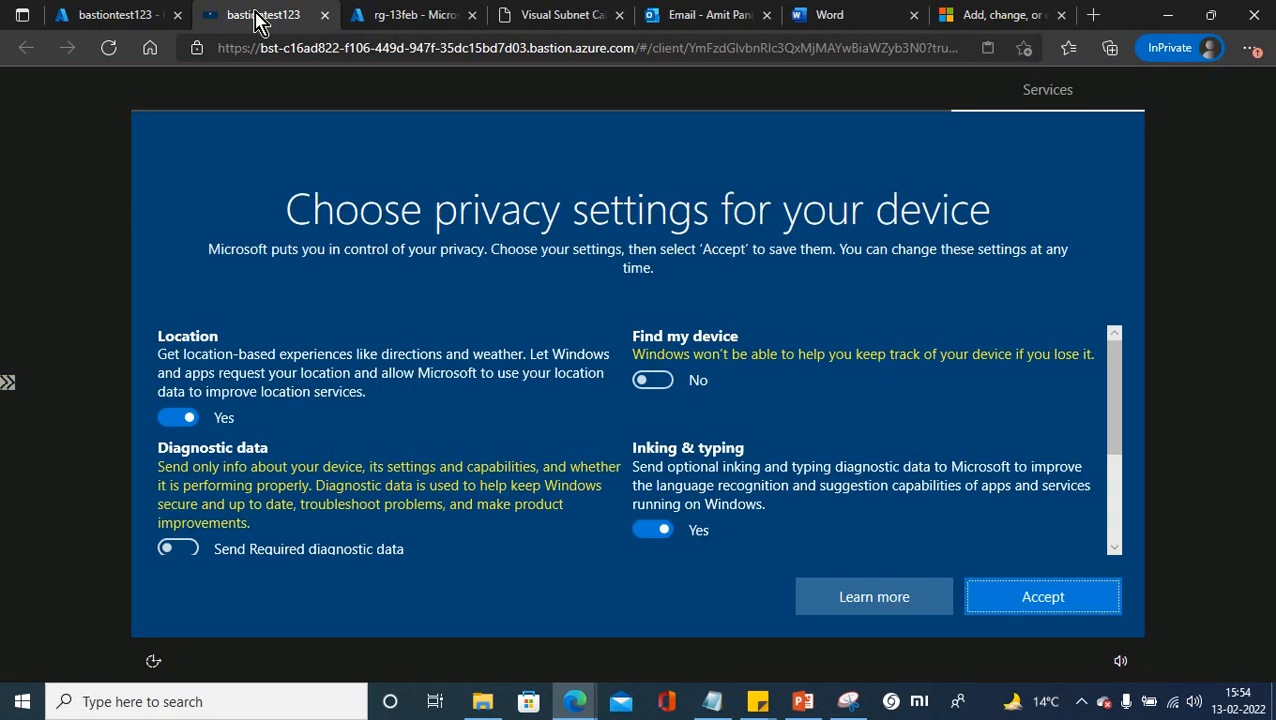
pyautogui.click(1024, 598)
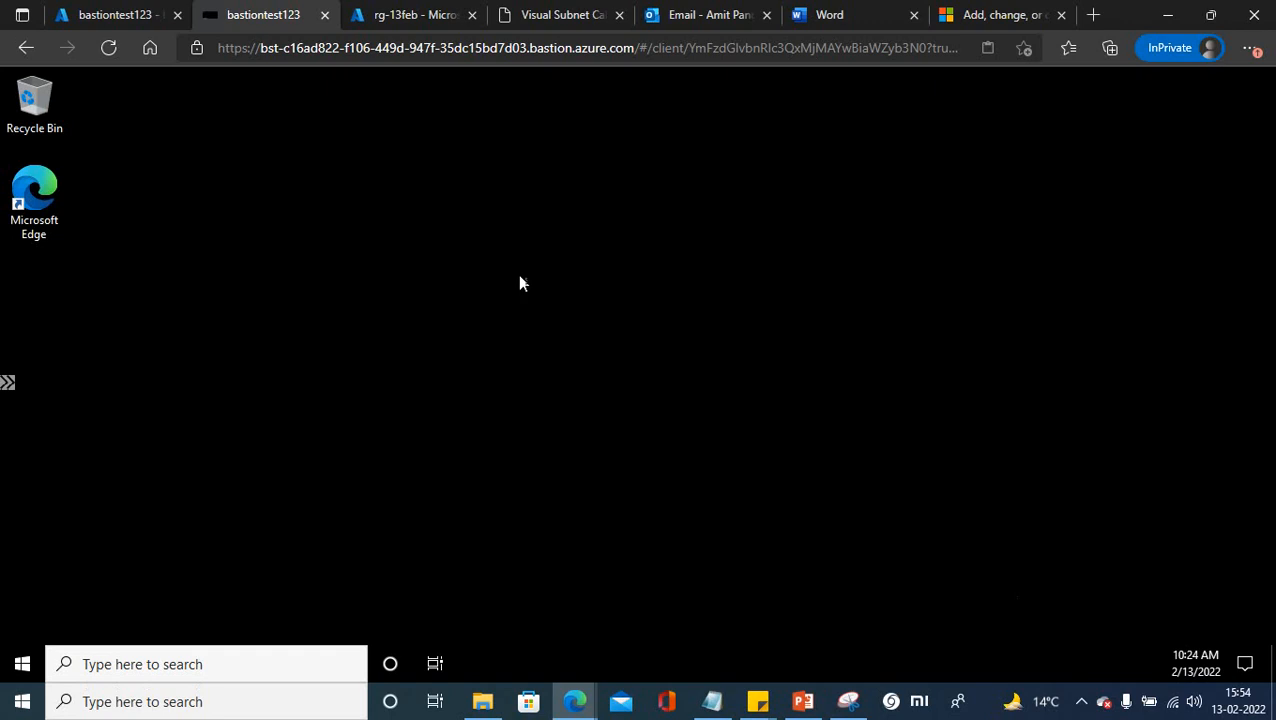
# Review the virtual machine's Bastion page alongside its remote desktop, and return to the resource list of rg-13feb.
pyautogui.click(90, 22)
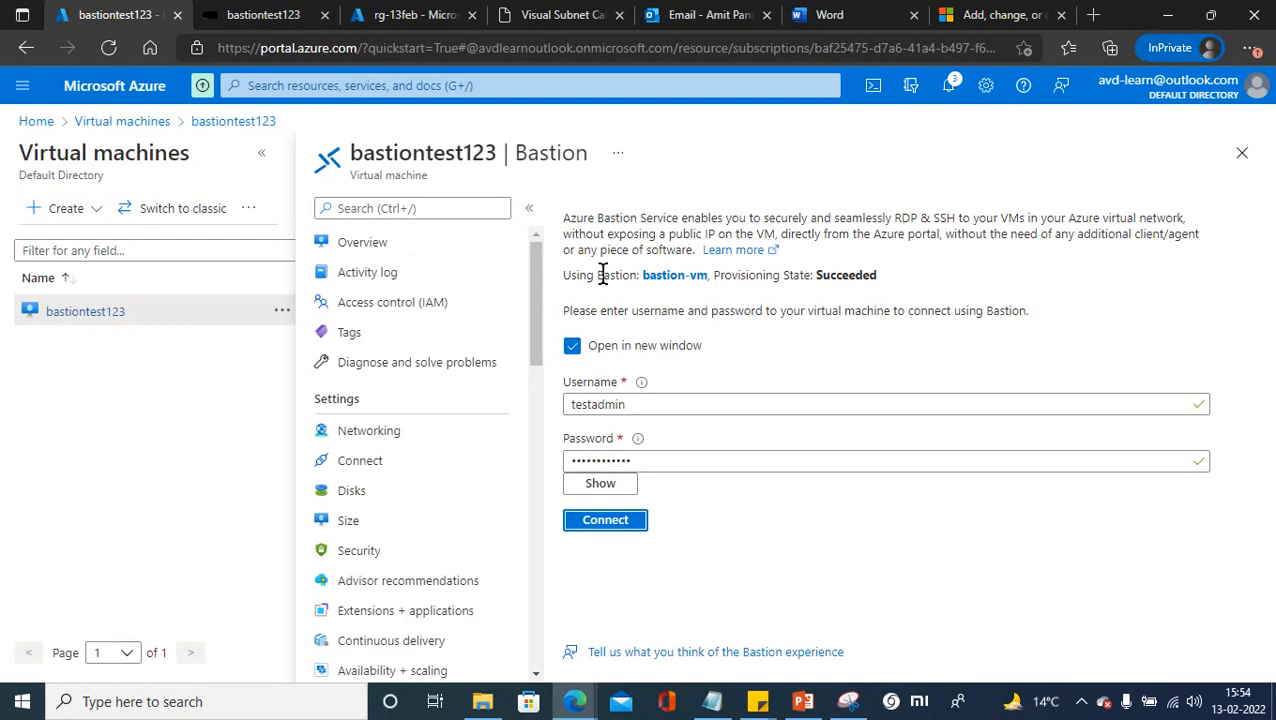
pyautogui.click(255, 22)
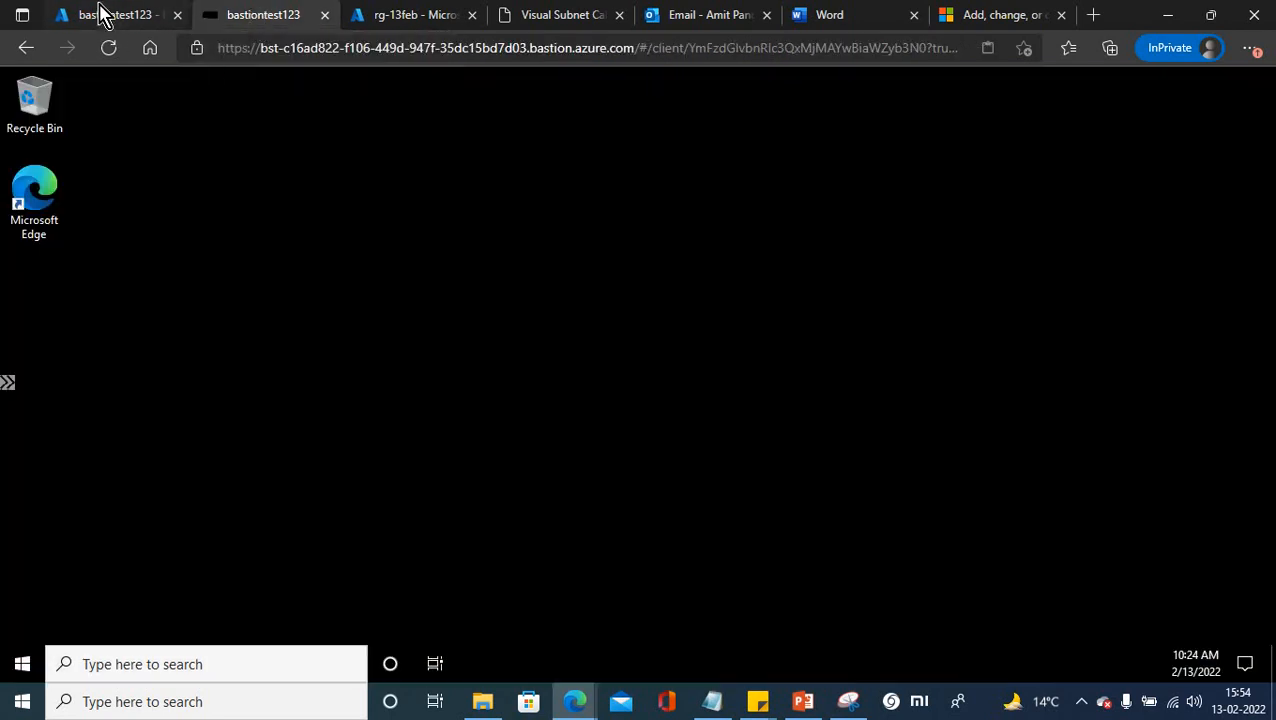
pyautogui.click(412, 22)
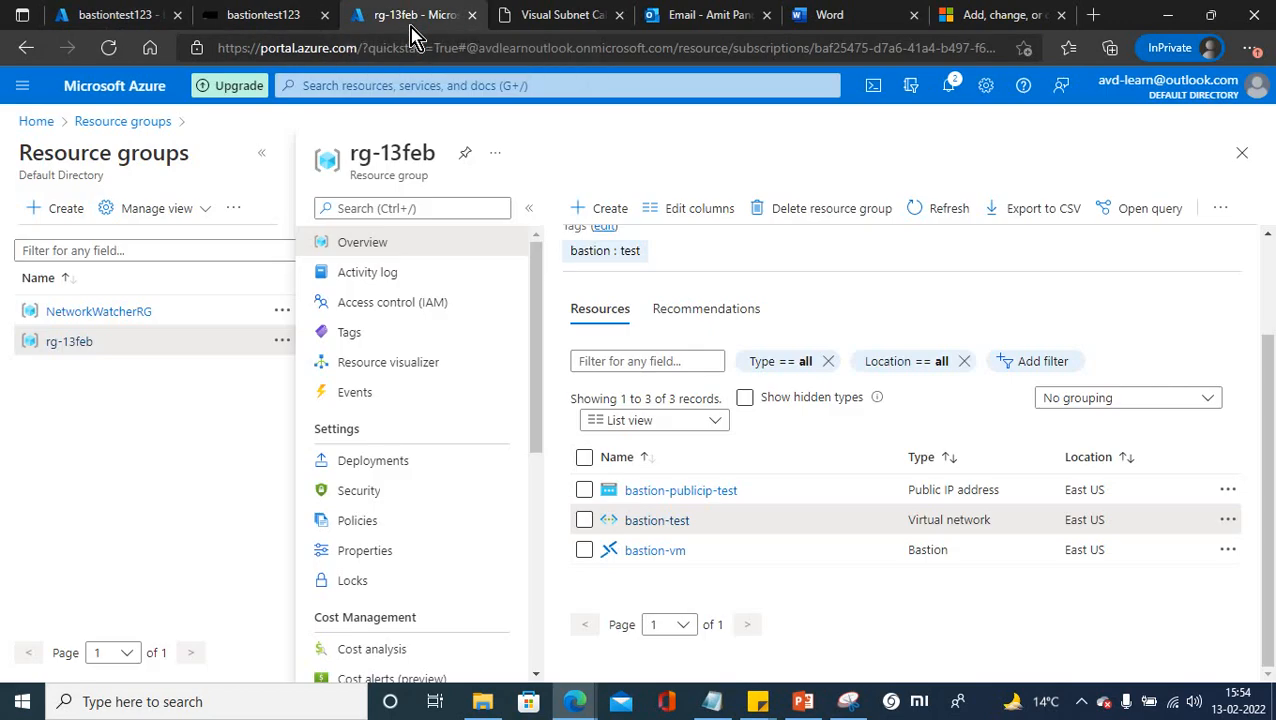
pyautogui.click(354, 86)
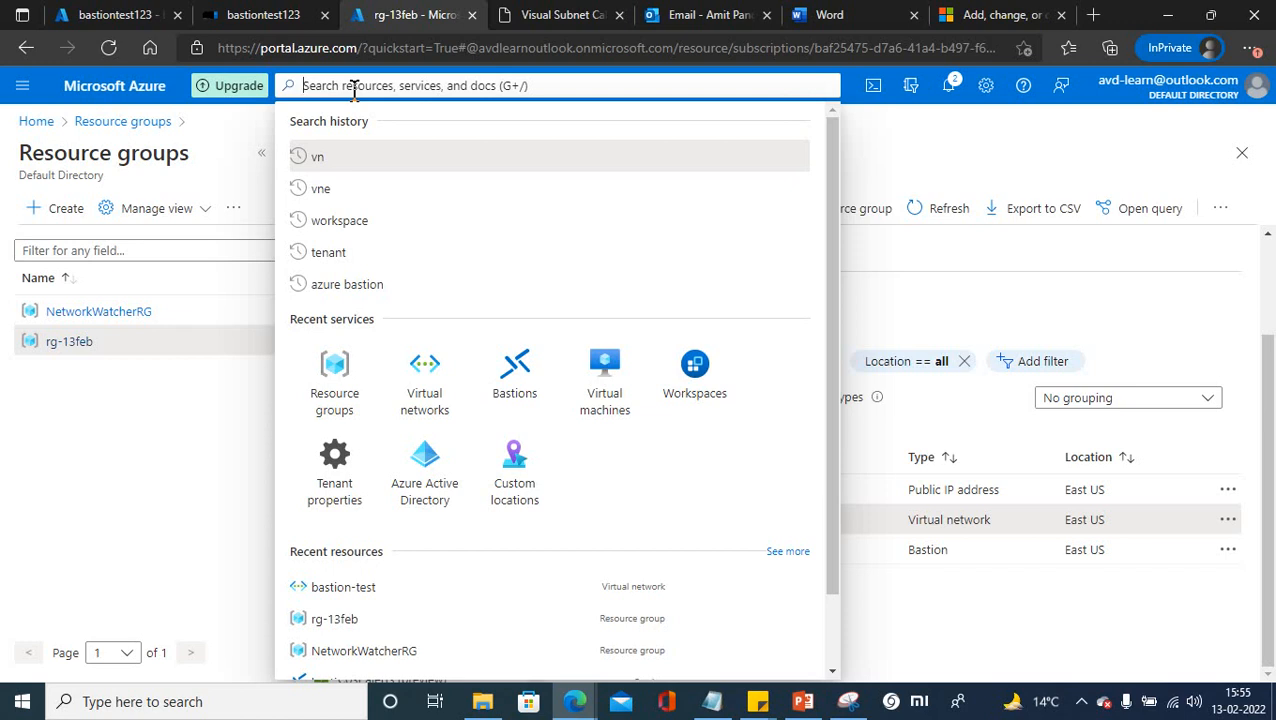
pyautogui.click(134, 470)
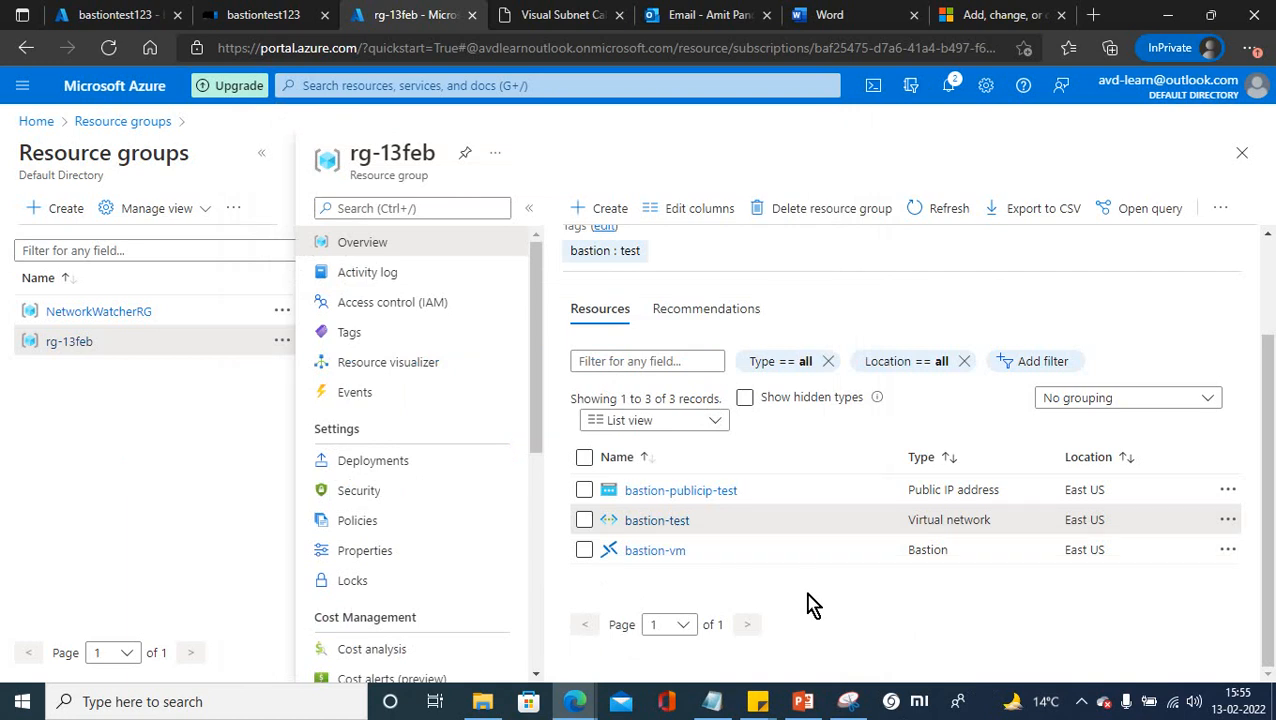
pyautogui.click(803, 701)
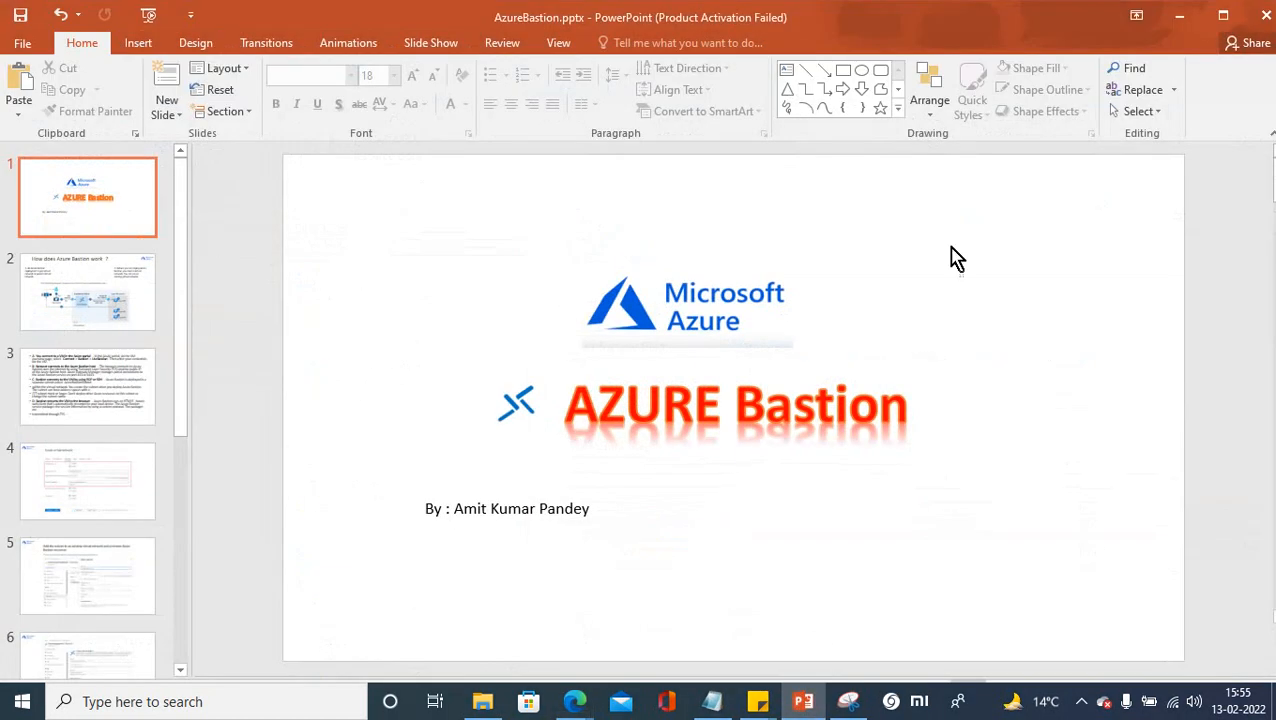
pyautogui.click(1179, 15)
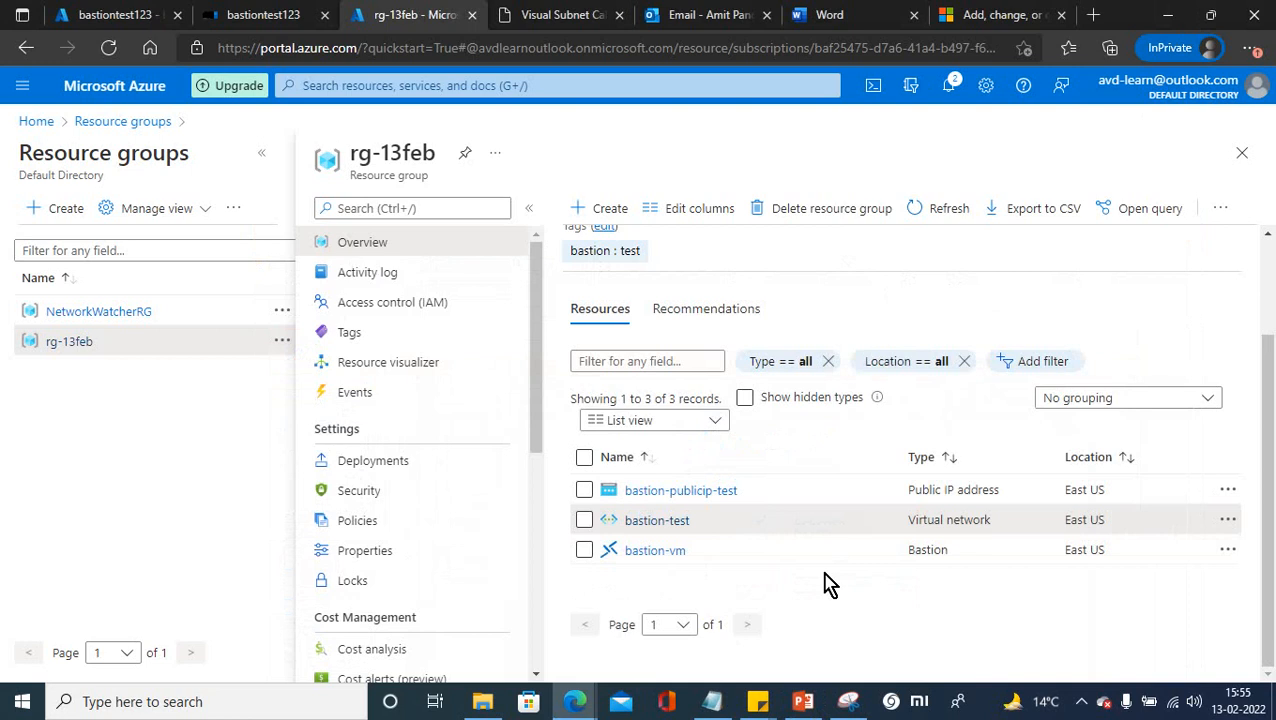
pyautogui.click(1081, 701)
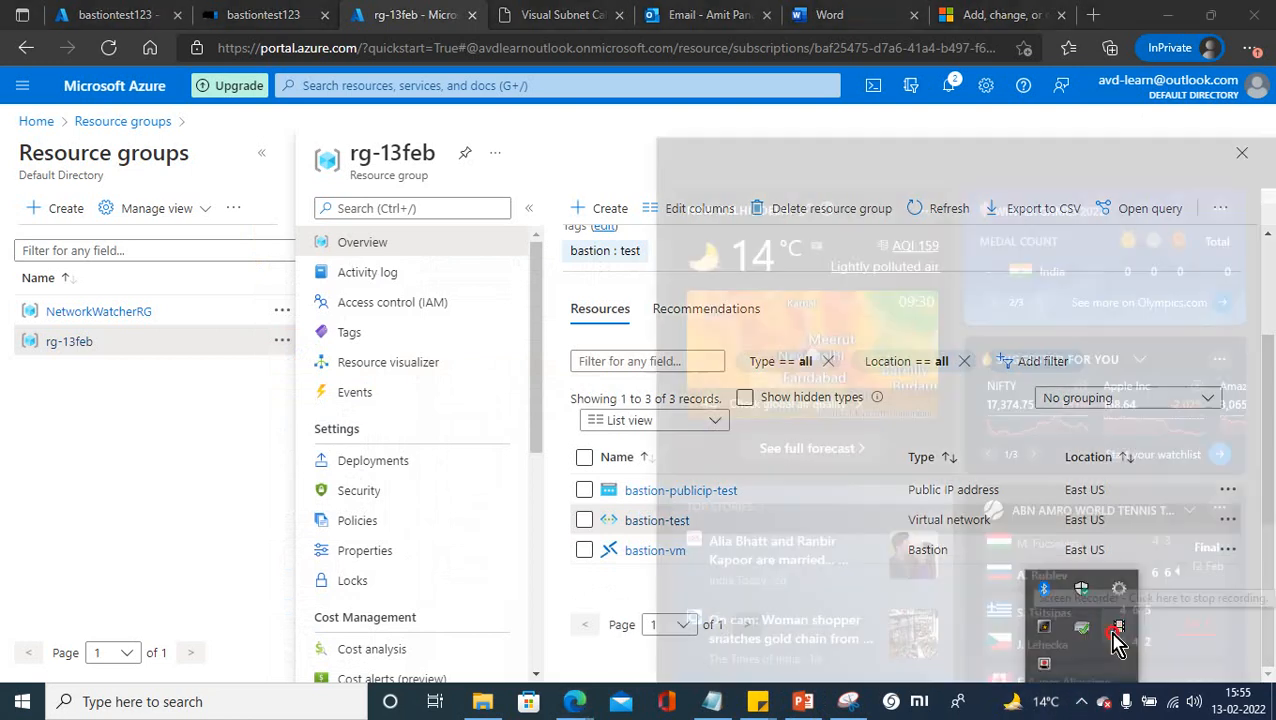